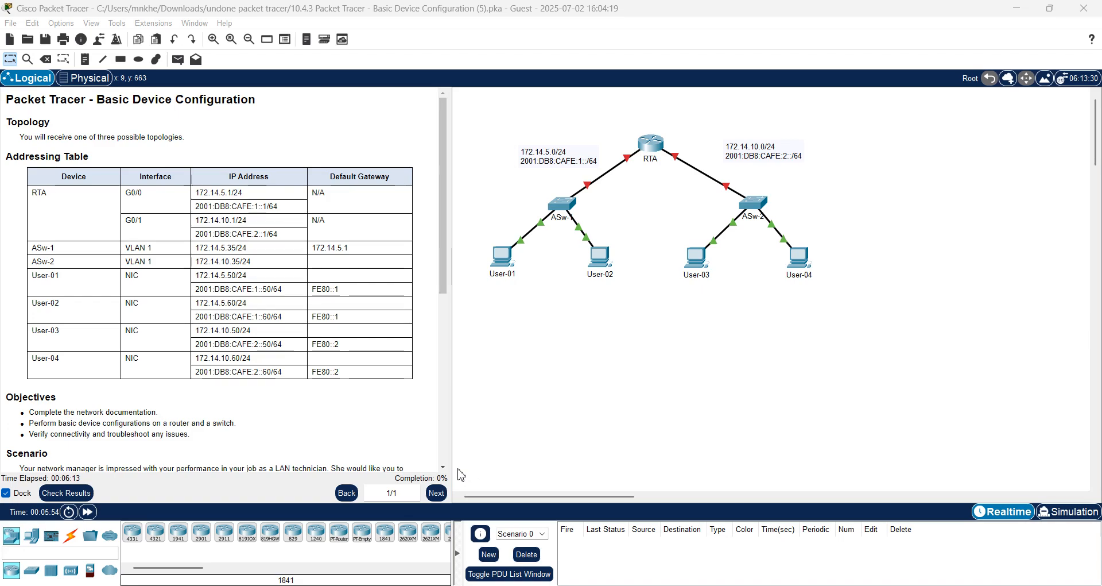
Scroll the activity instructions back to the Addressing Table.
scroll(445, 471, "down", 5)
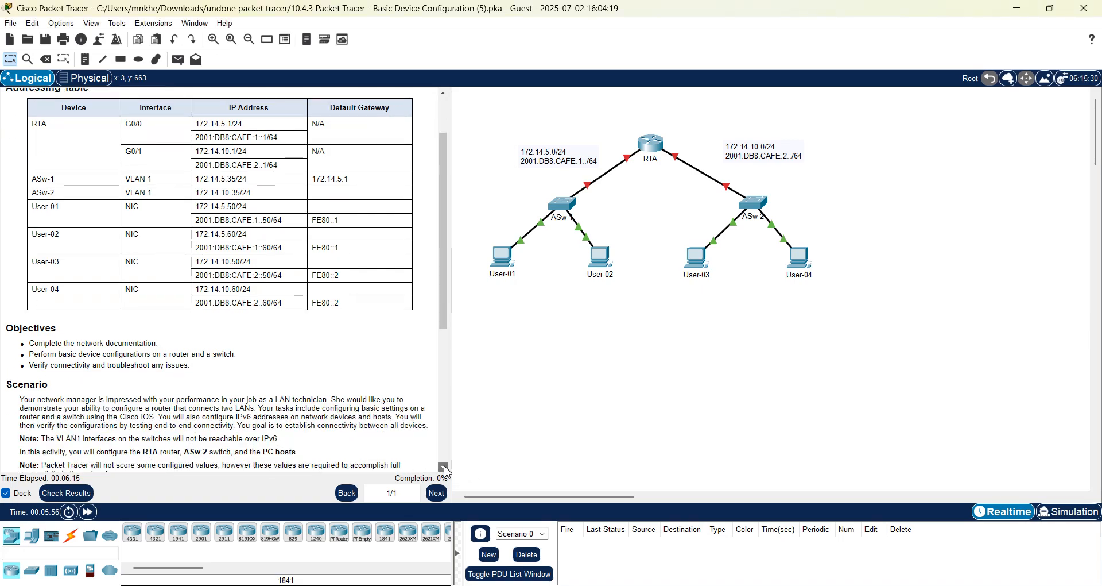
scroll(446, 471, "down", 4)
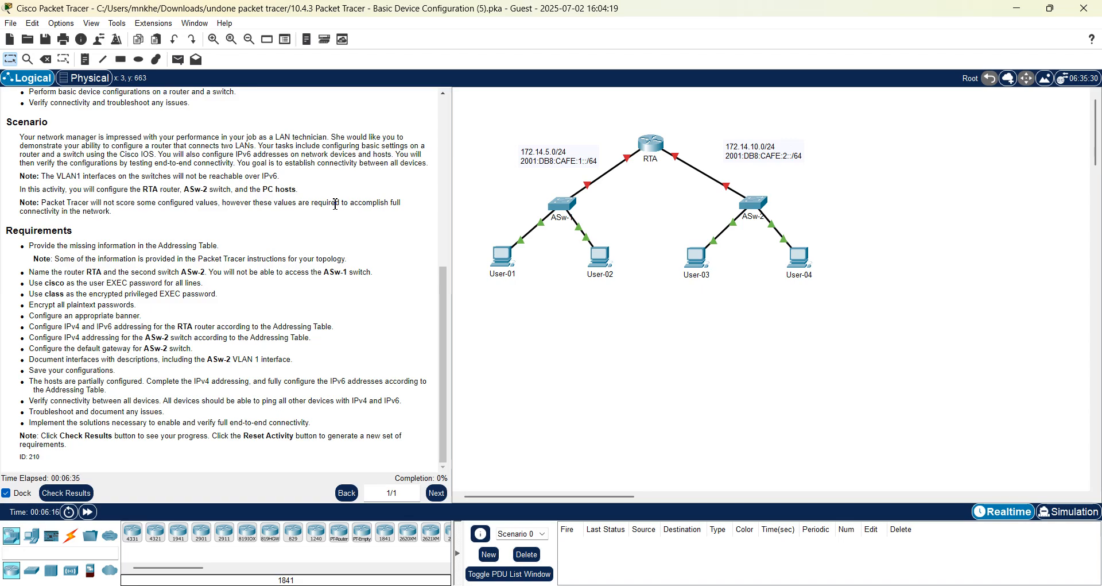
left_click(444, 135)
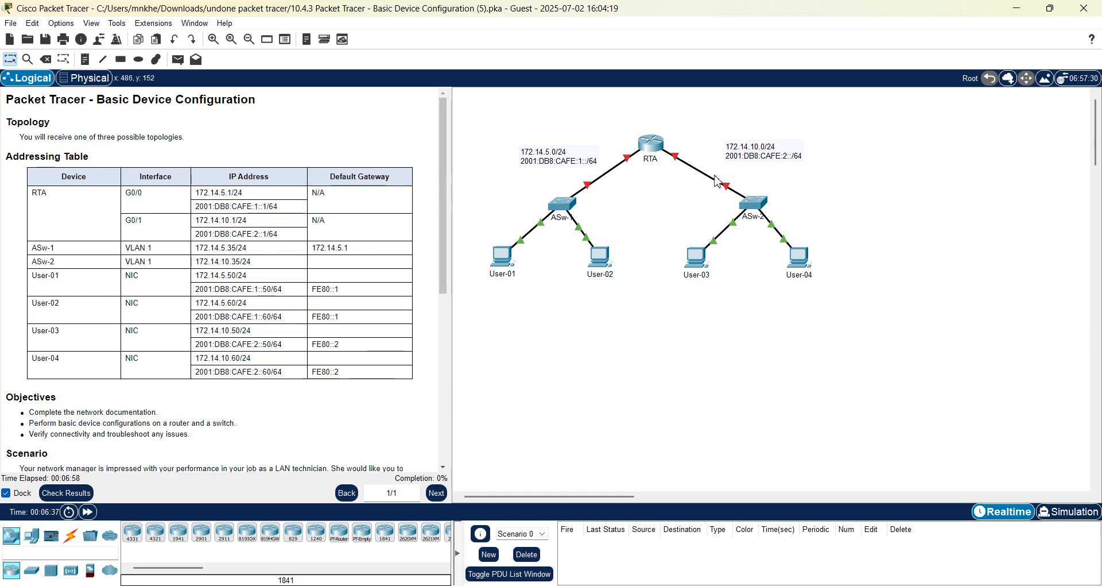
Start Excel with a blank workbook, widen column A, and select cell A1.
mouse_move(711, 178)
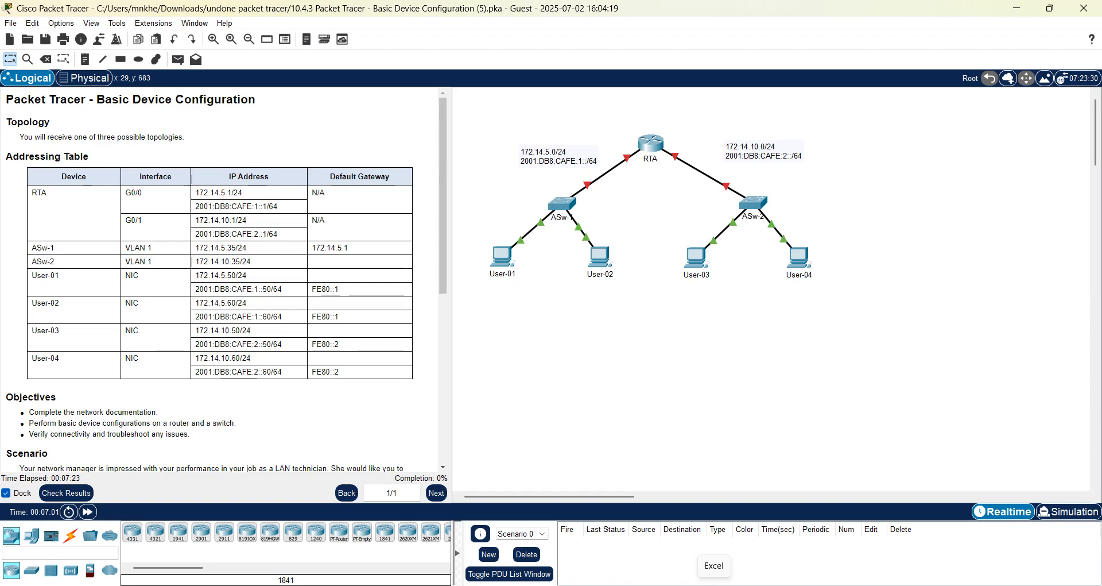
left_click(714, 585)
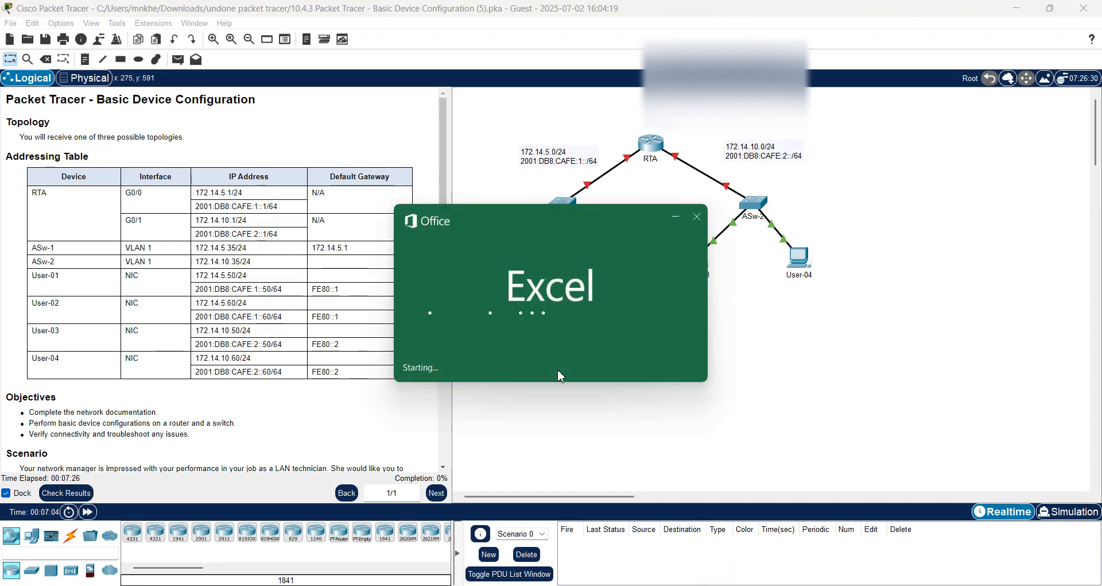
left_click(648, 233)
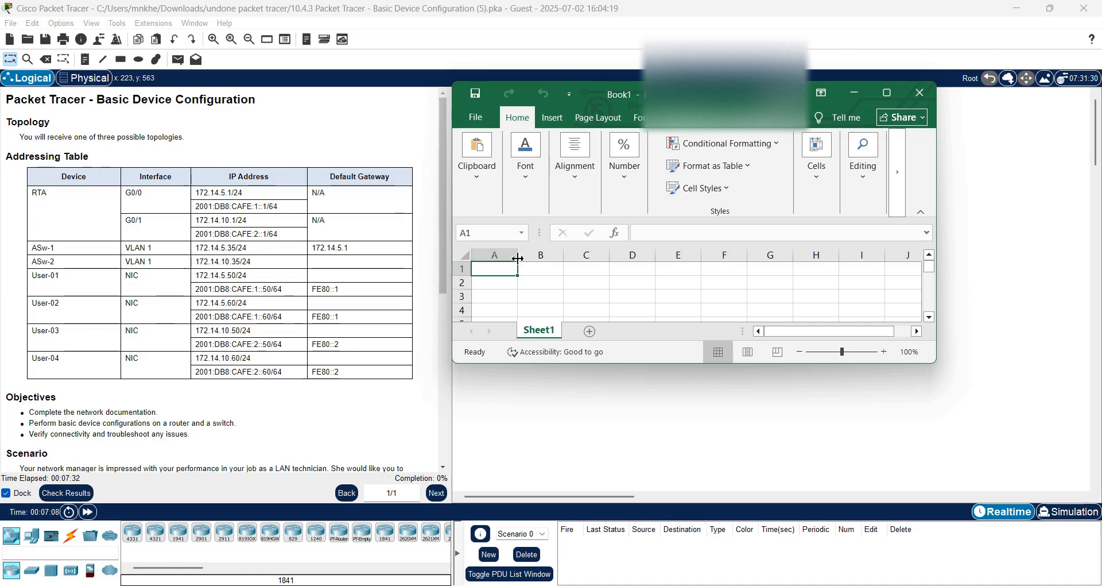
left_click_drag(517, 258, 840, 262)
left_click(692, 255)
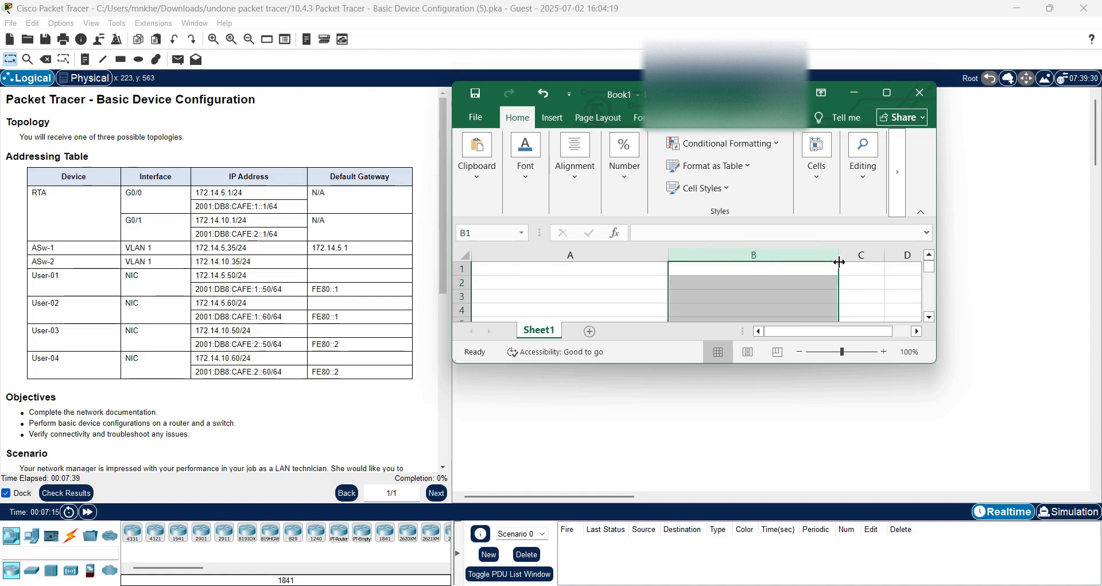
left_click(516, 269)
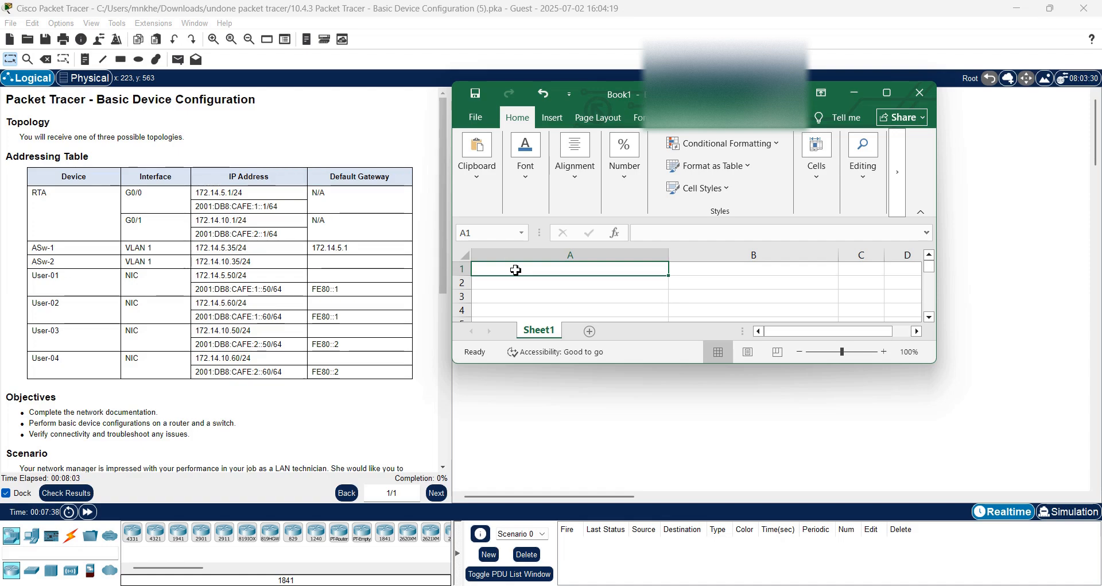
Put 255.255.255 in C1 and widen column C, then enter 11111111.11111111.11111111.00000000 in A1.
left_click(859, 272)
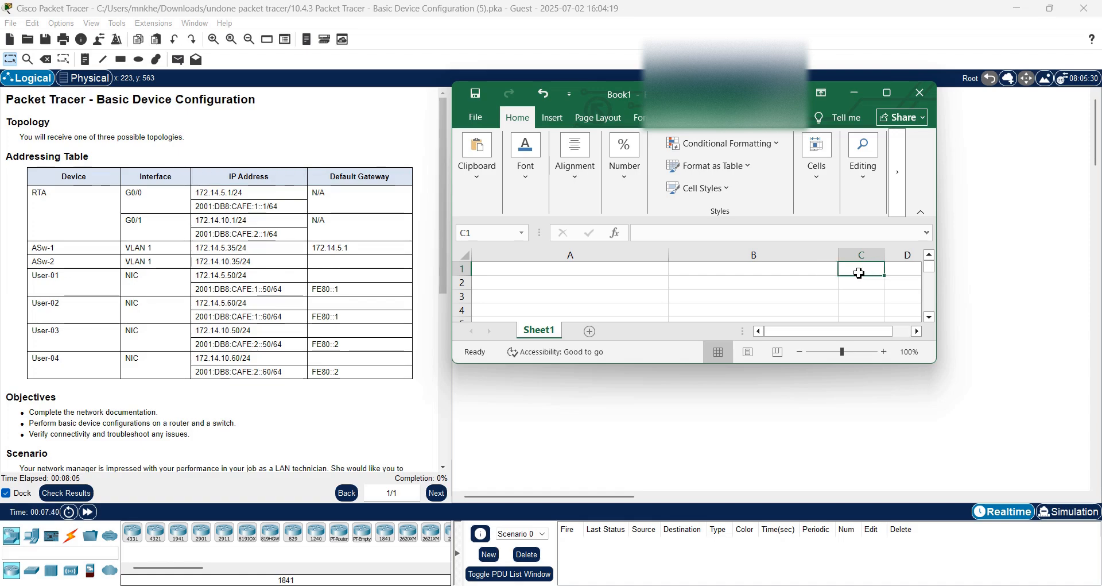
type("255")
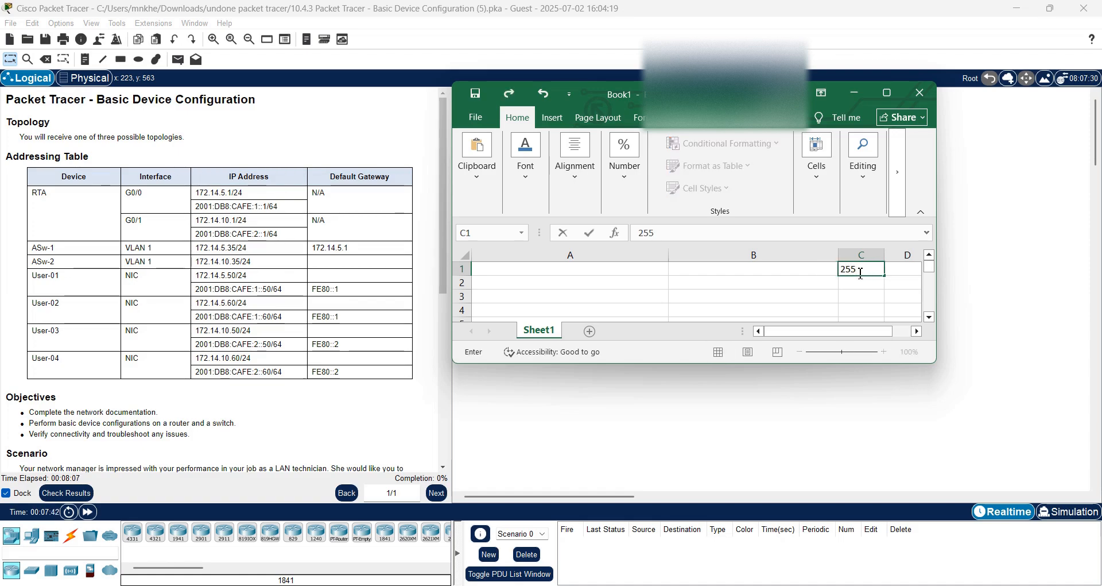
type(".255.2")
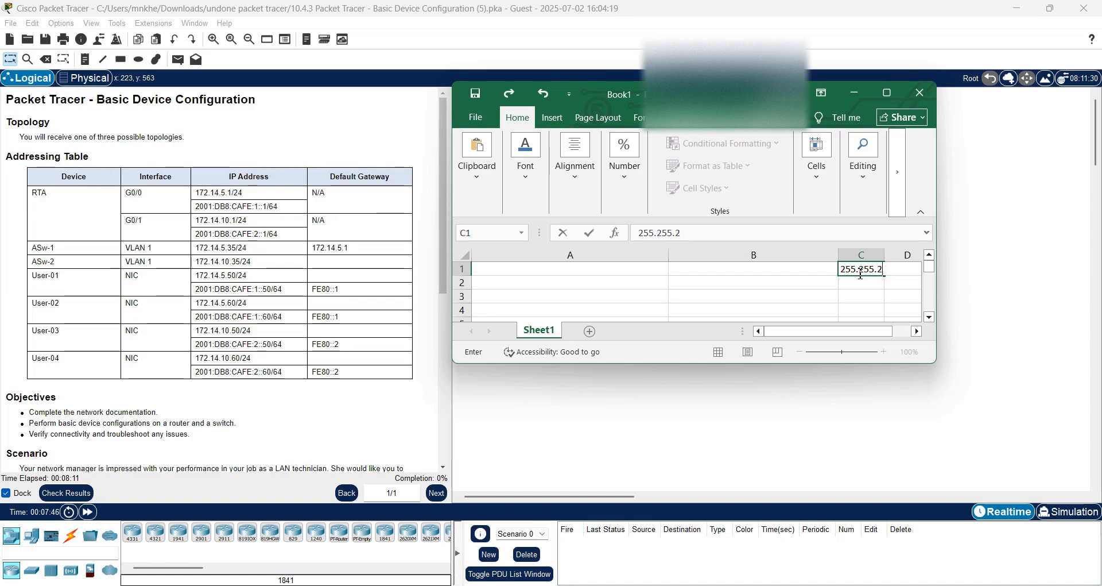
type("55")
left_click(881, 258)
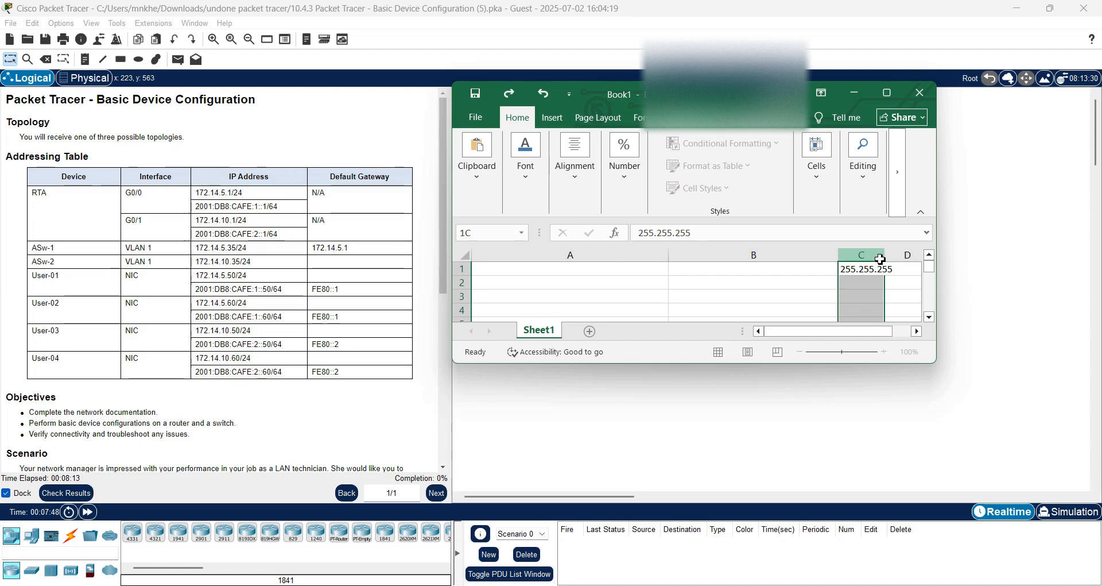
left_click_drag(885, 258, 906, 260)
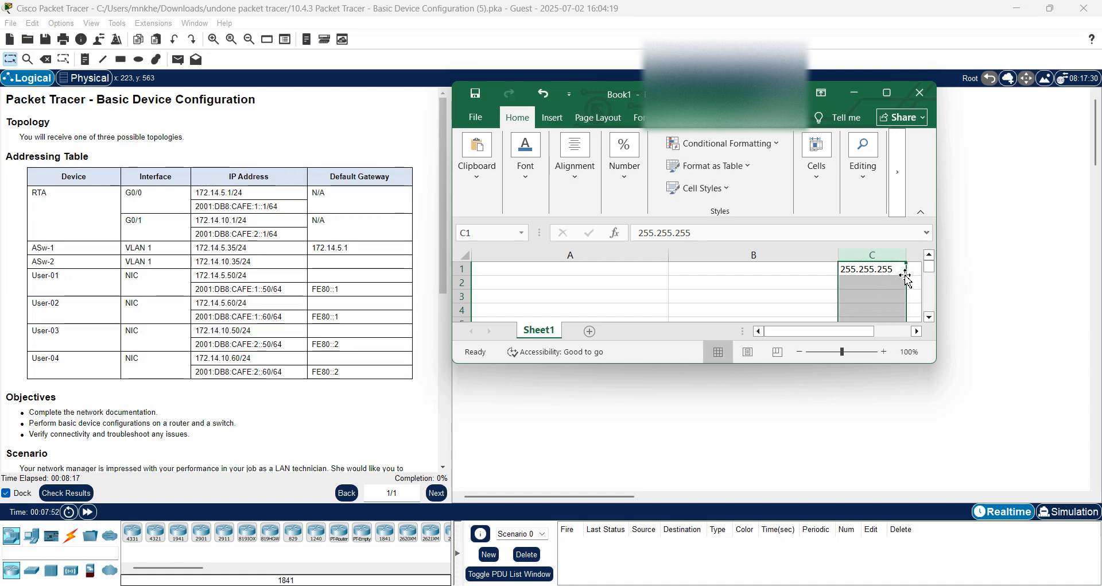
left_click(902, 271)
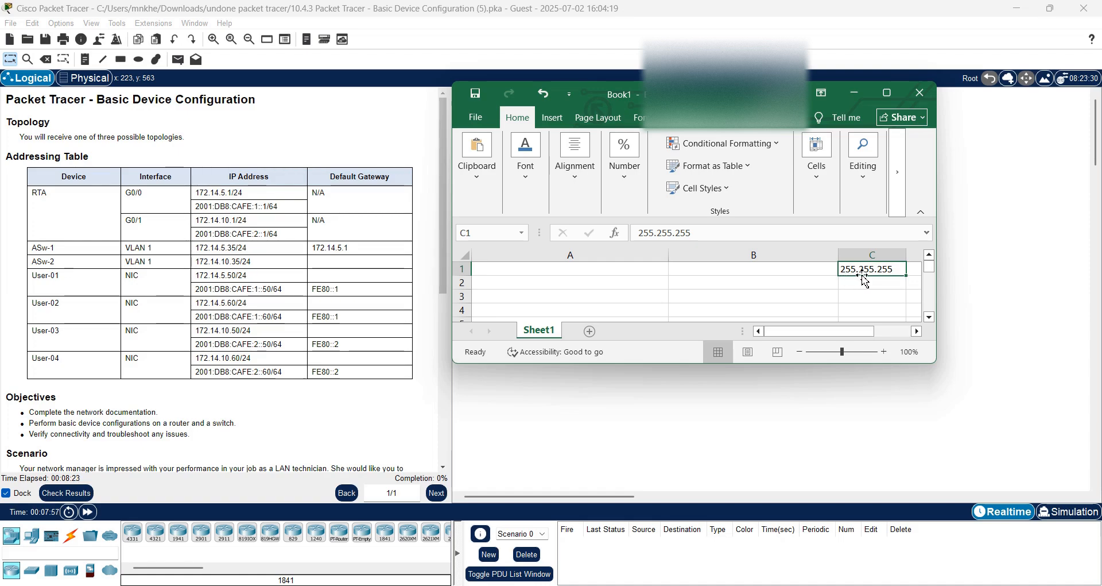
left_click(581, 272)
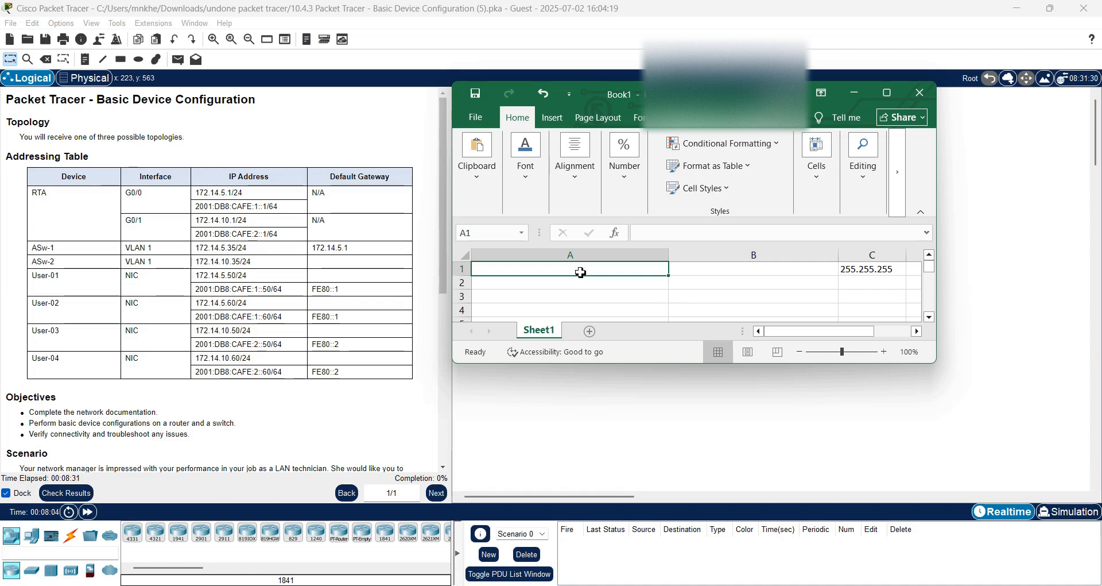
type("11")
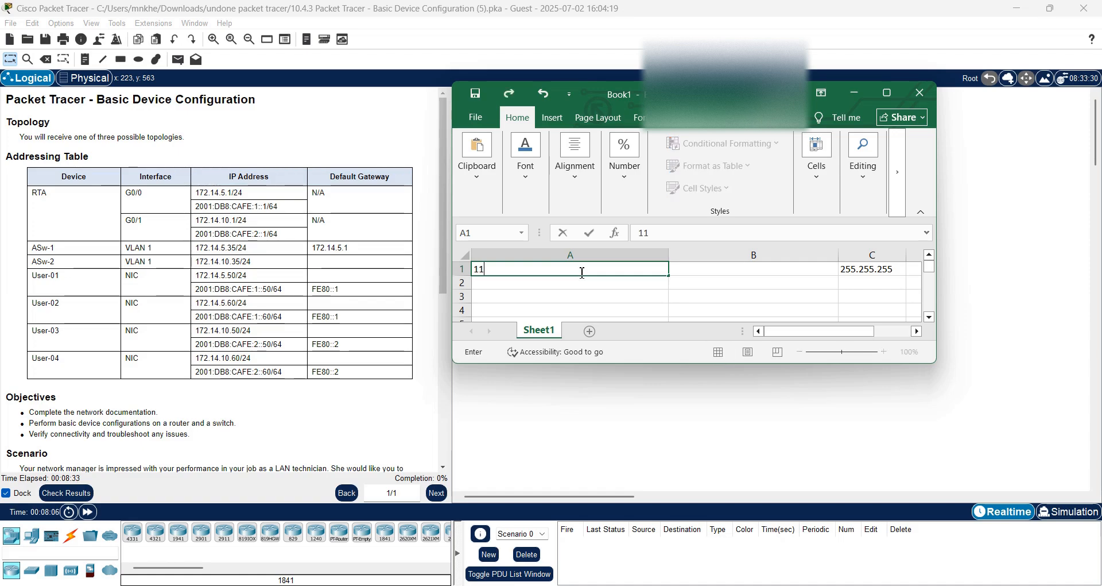
type("111111.1")
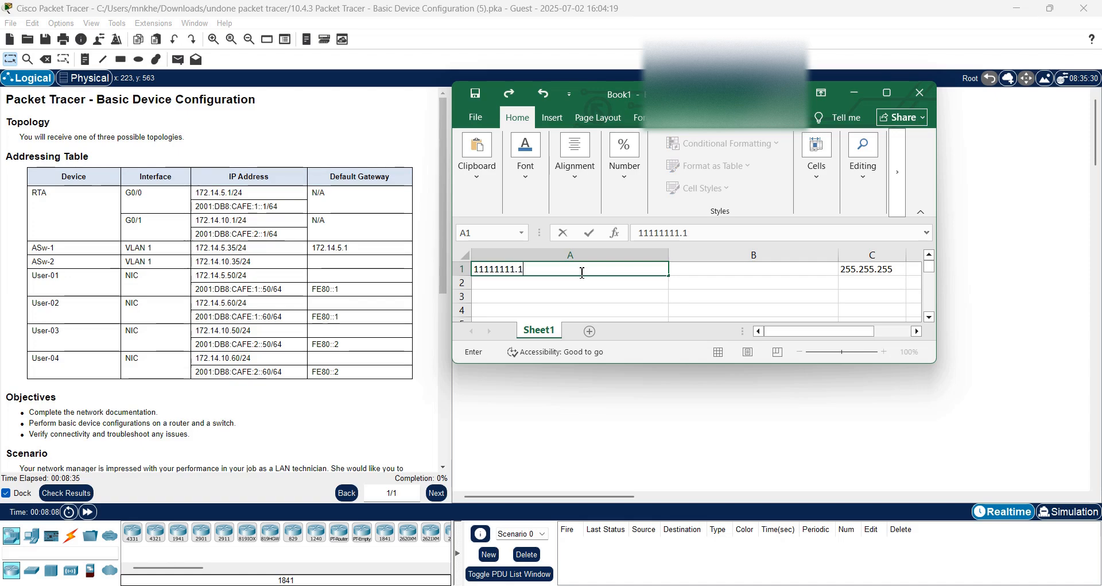
type("1111111")
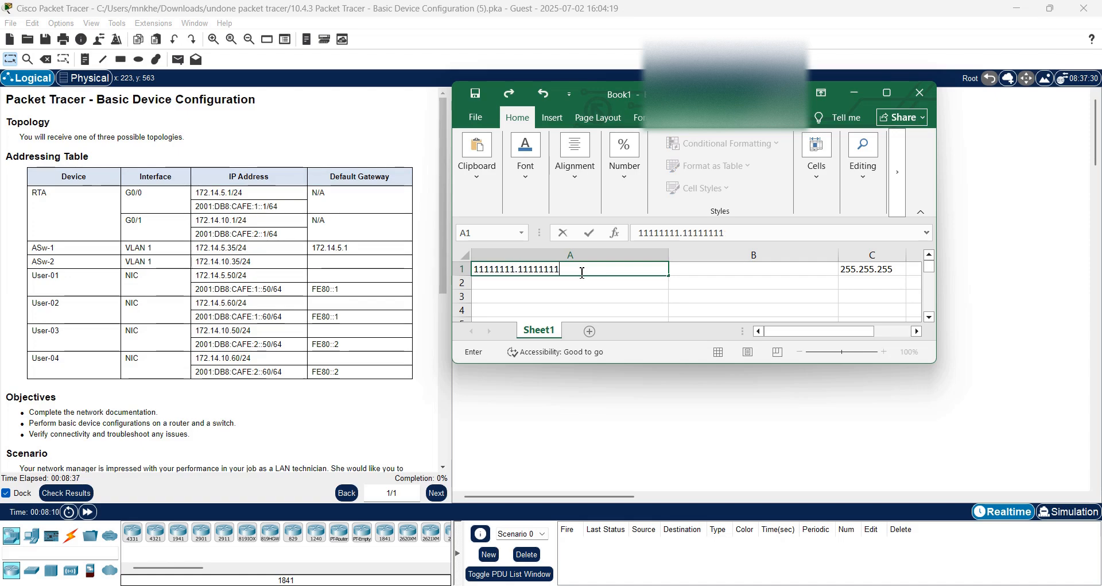
type(".11111111")
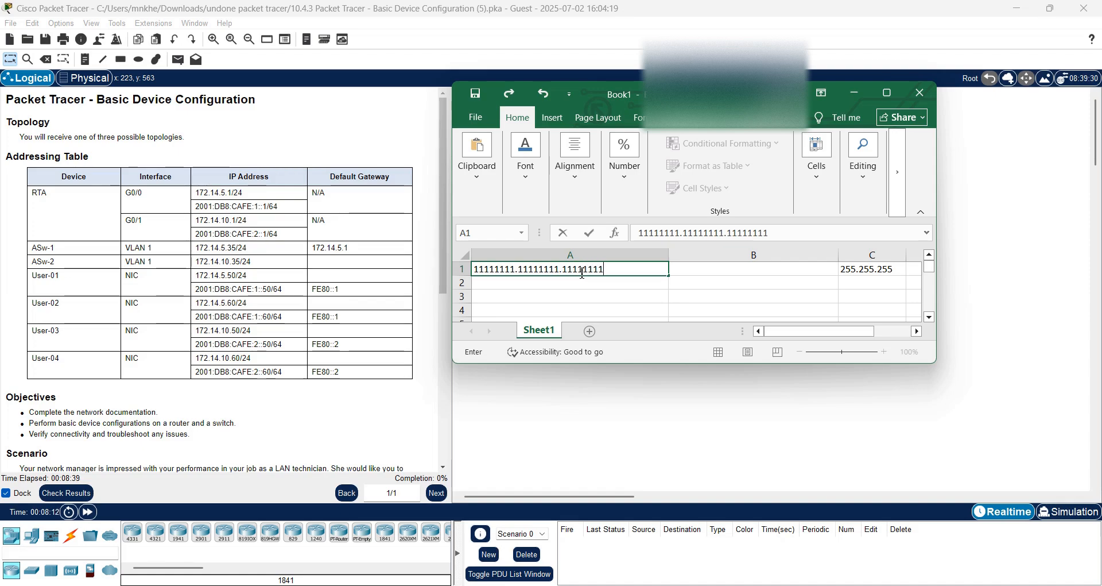
type(".00000000")
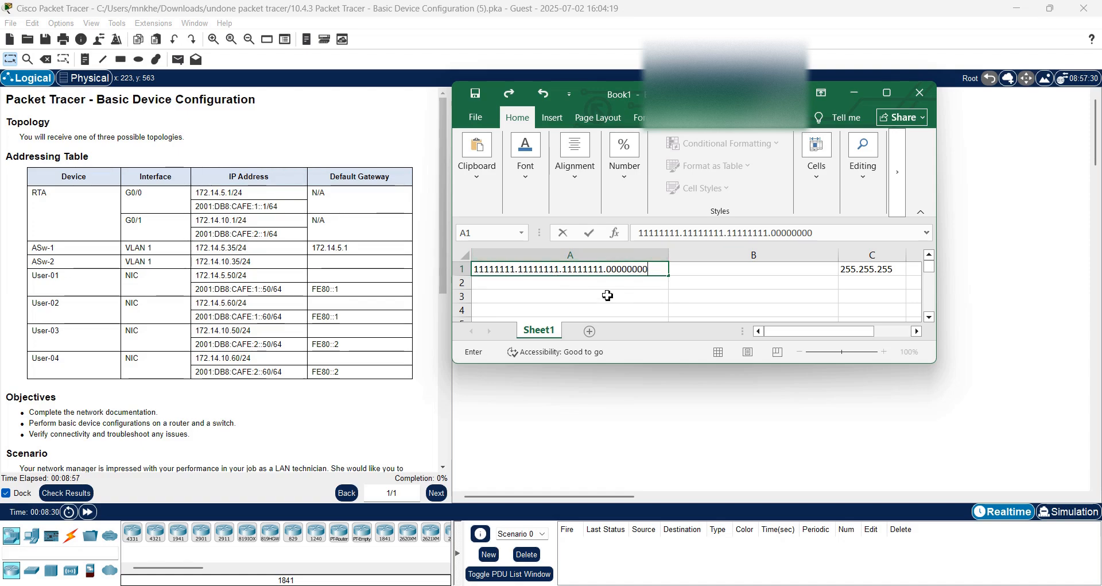
In A2, enter the formula summing 2^0 through 2^7, giving 255.
left_click(508, 294)
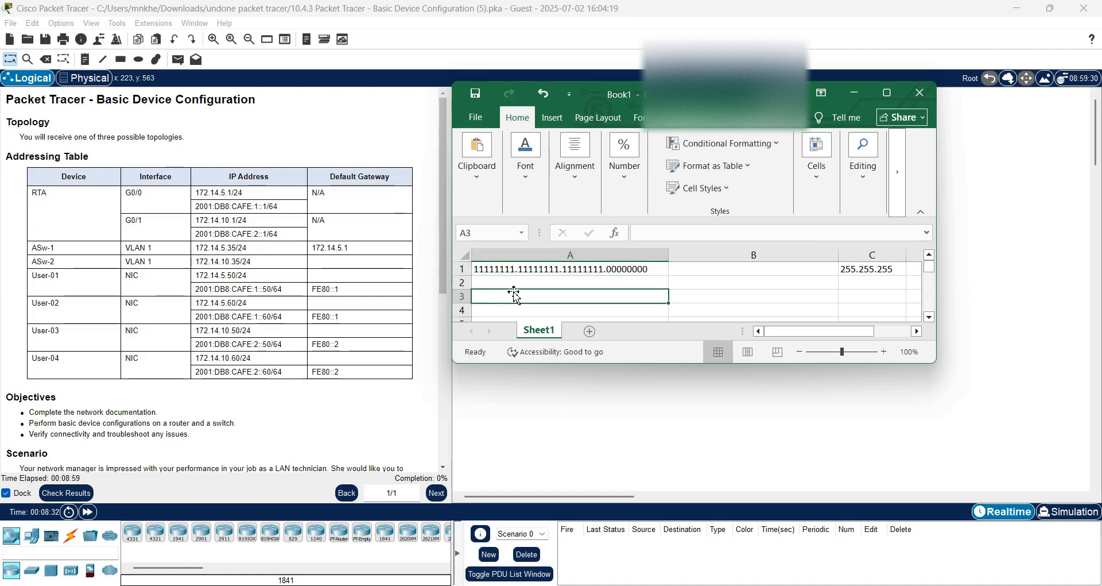
left_click(496, 283)
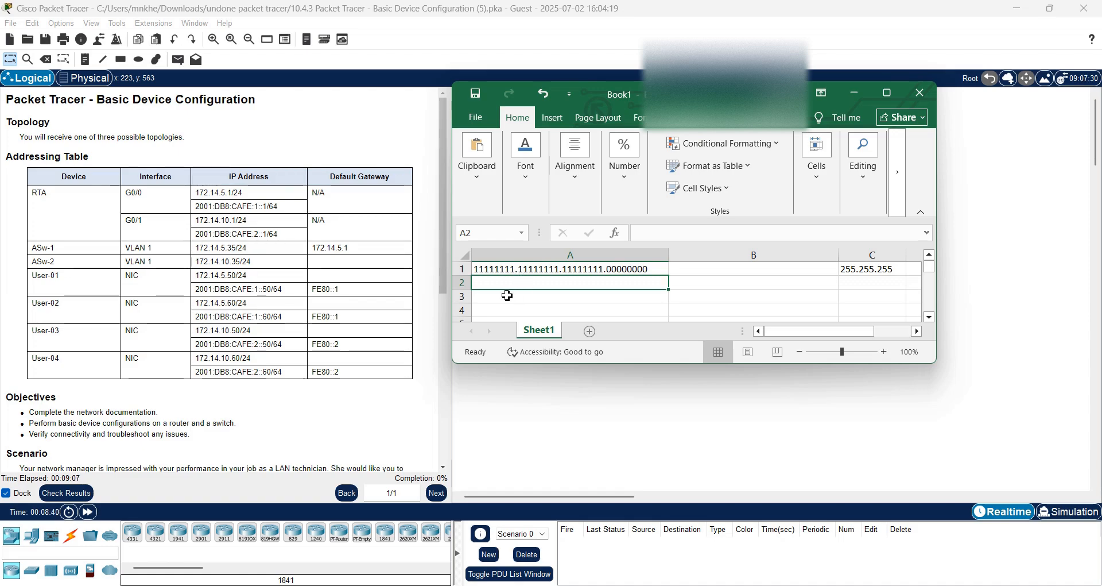
type("=")
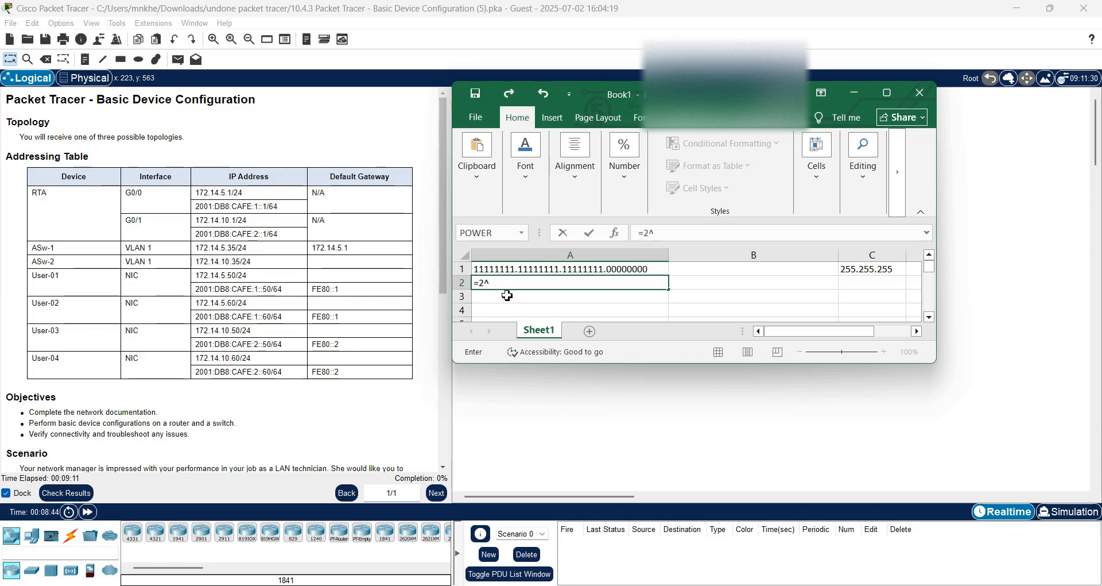
type("2^")
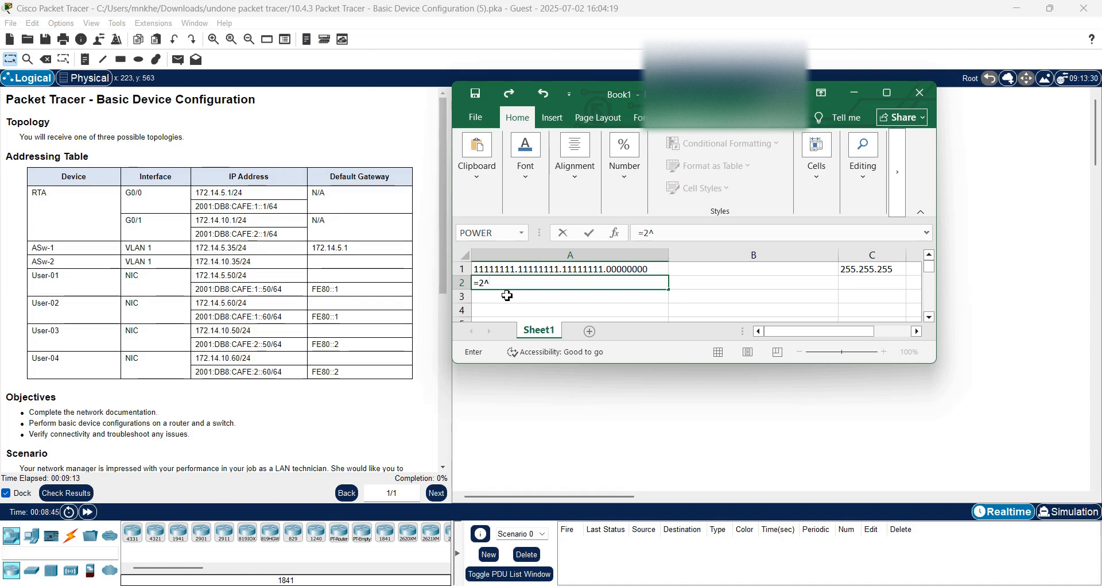
type("0+2^1=")
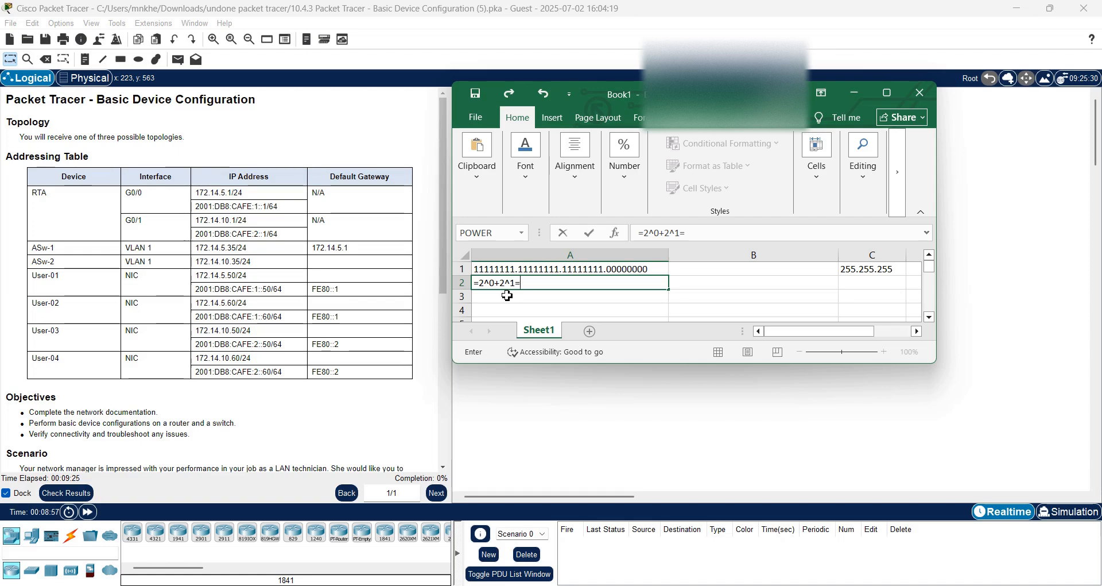
key("BackSpace")
type("+2^")
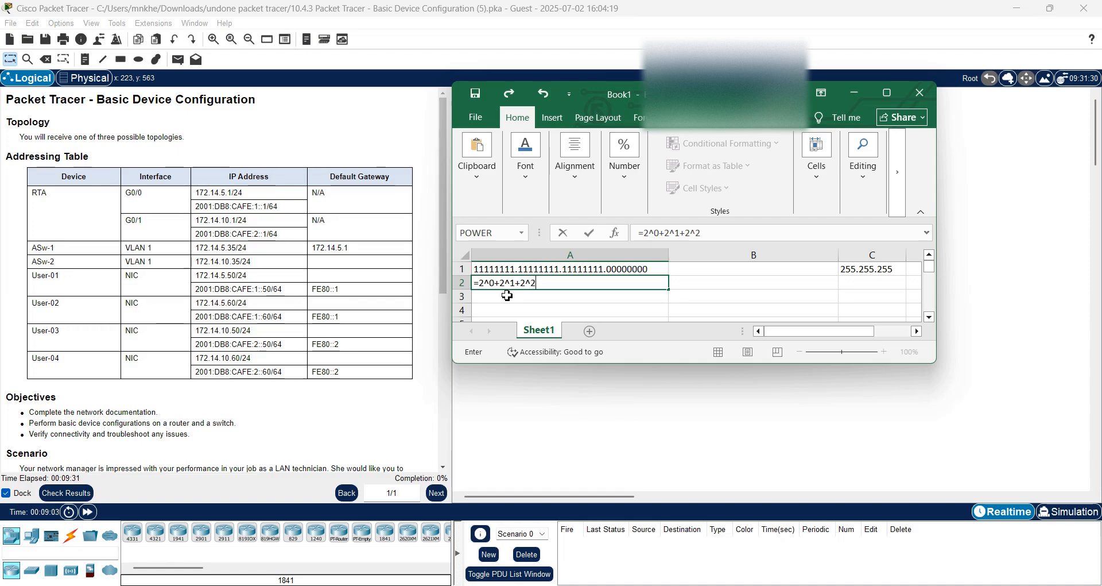
type("2")
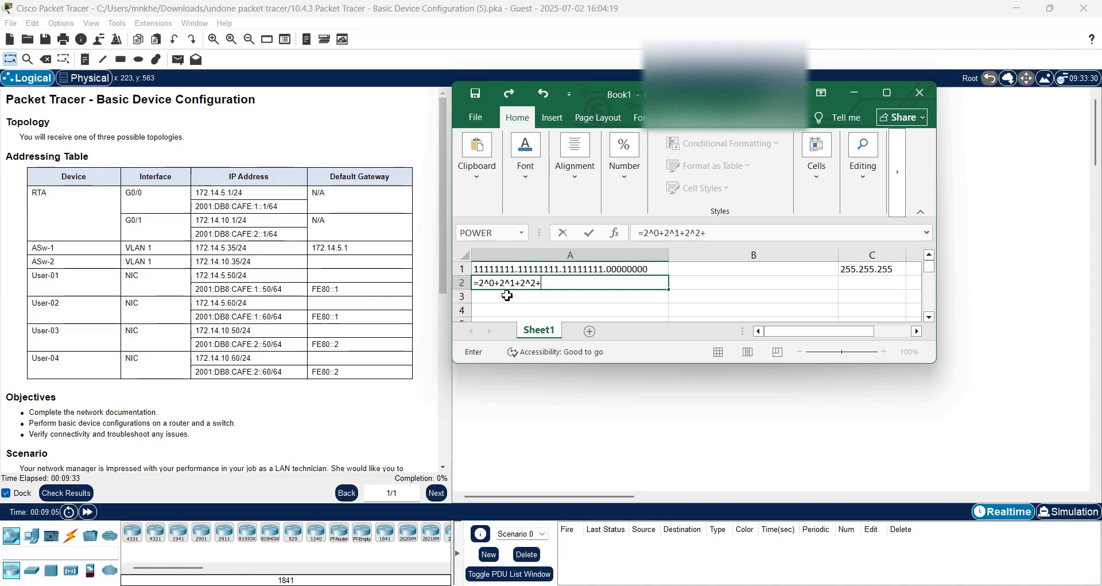
type("+")
type("2^")
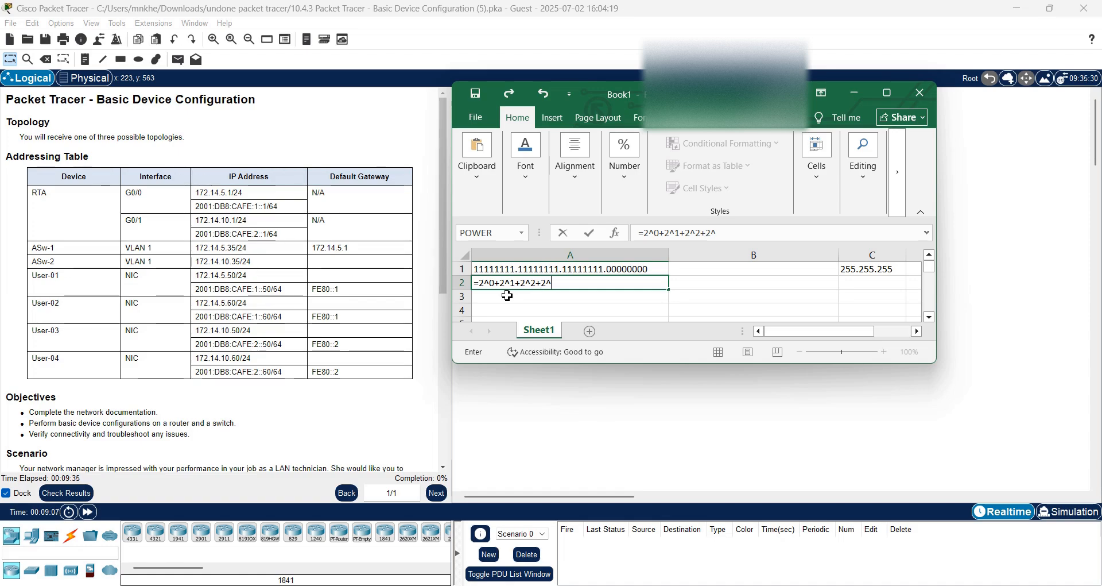
type("3+2^4")
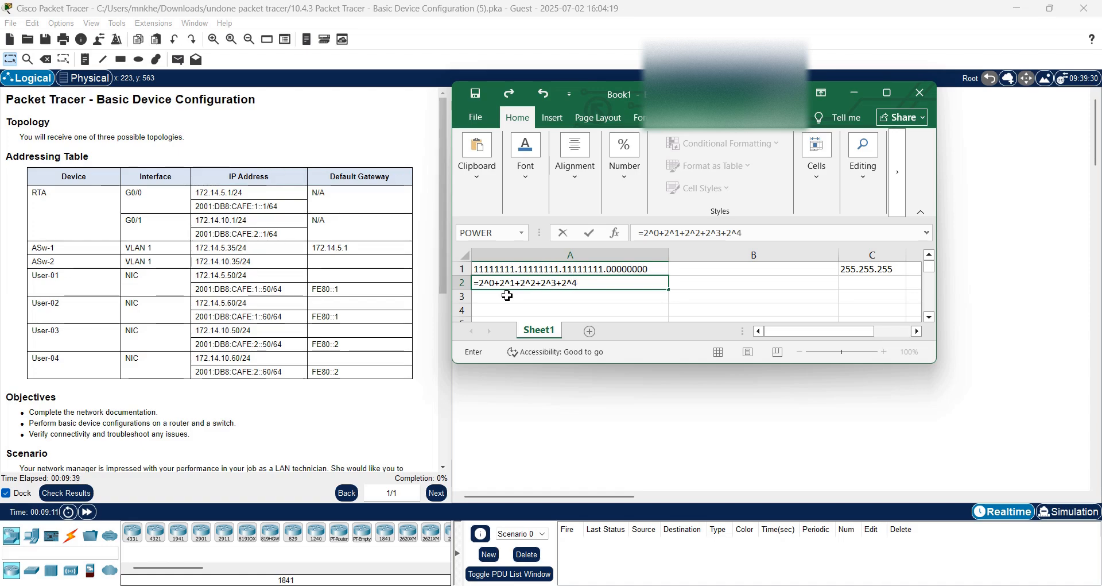
type("+2^52")
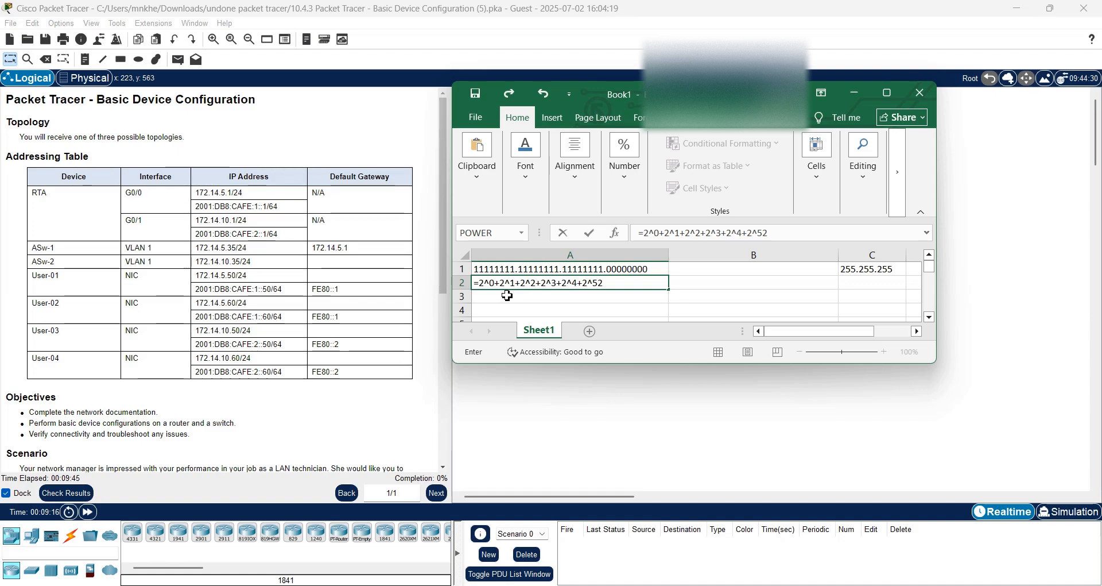
type("^6")
type("+")
type("2^")
type("6+")
type("2")
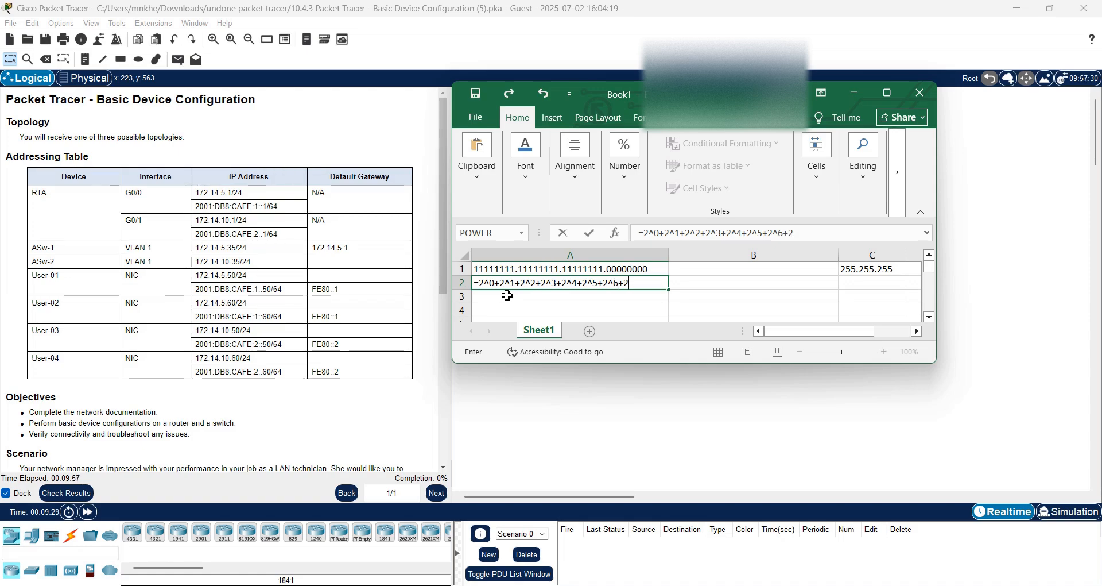
type("^7")
key("Return")
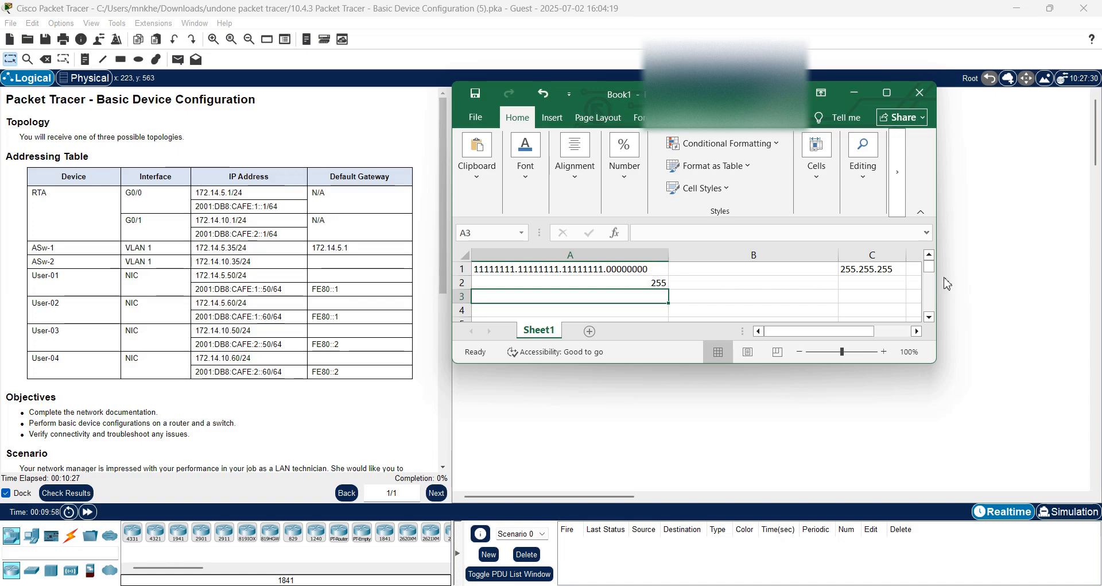
Review the values in C1 and A1, then close Book1 with Don't Save.
left_click(899, 273)
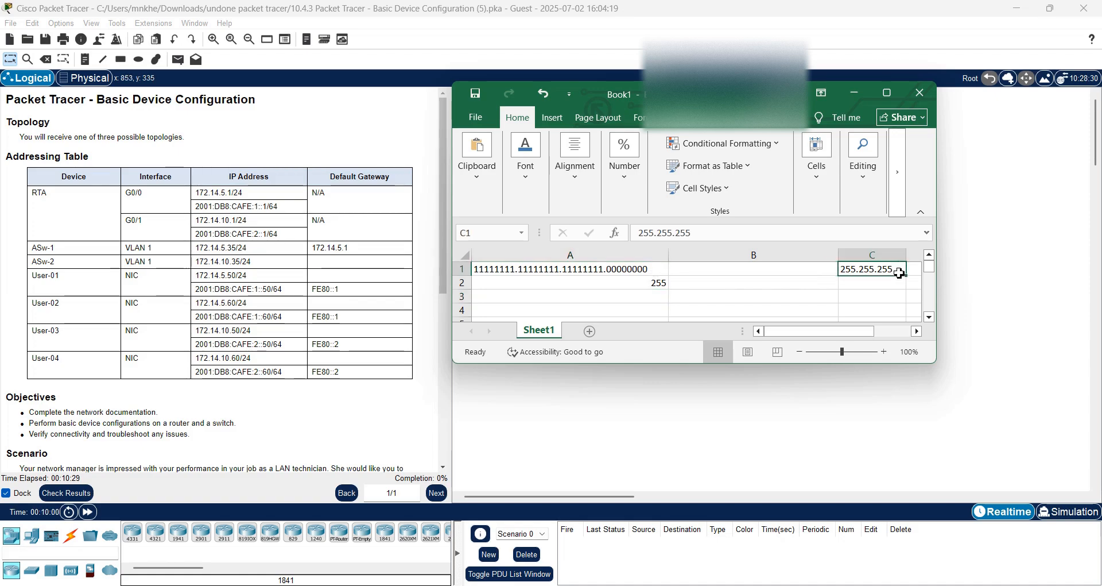
left_click(663, 270)
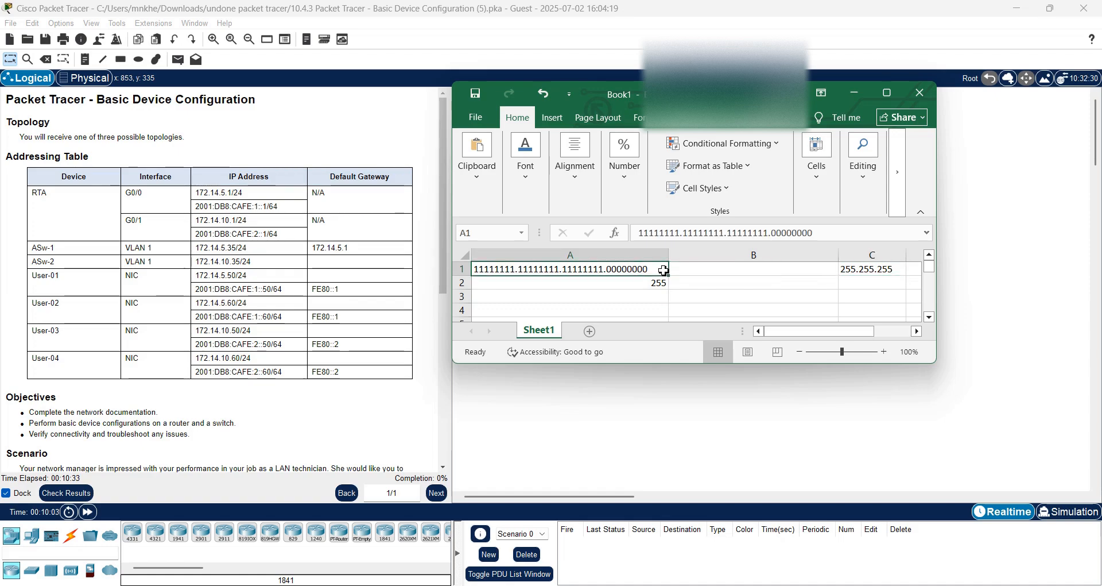
key("alt")
left_click(710, 274)
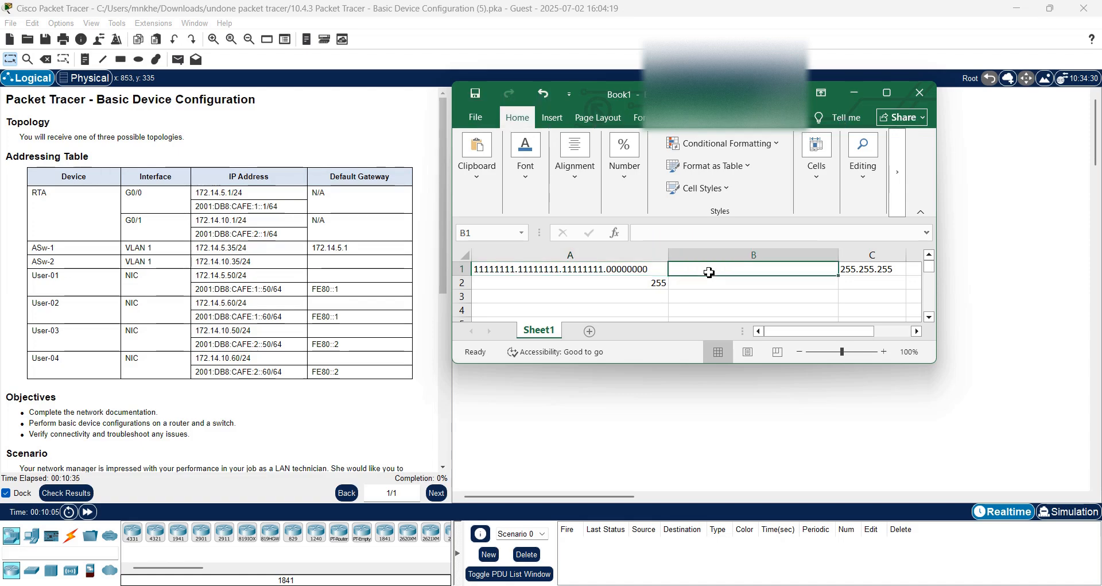
key("alt")
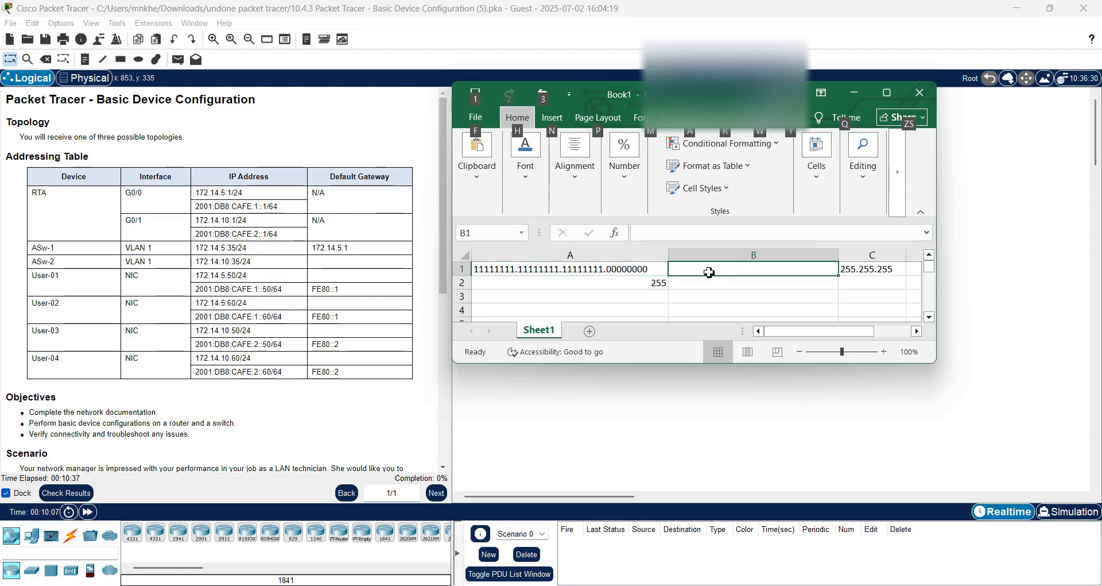
key("alt")
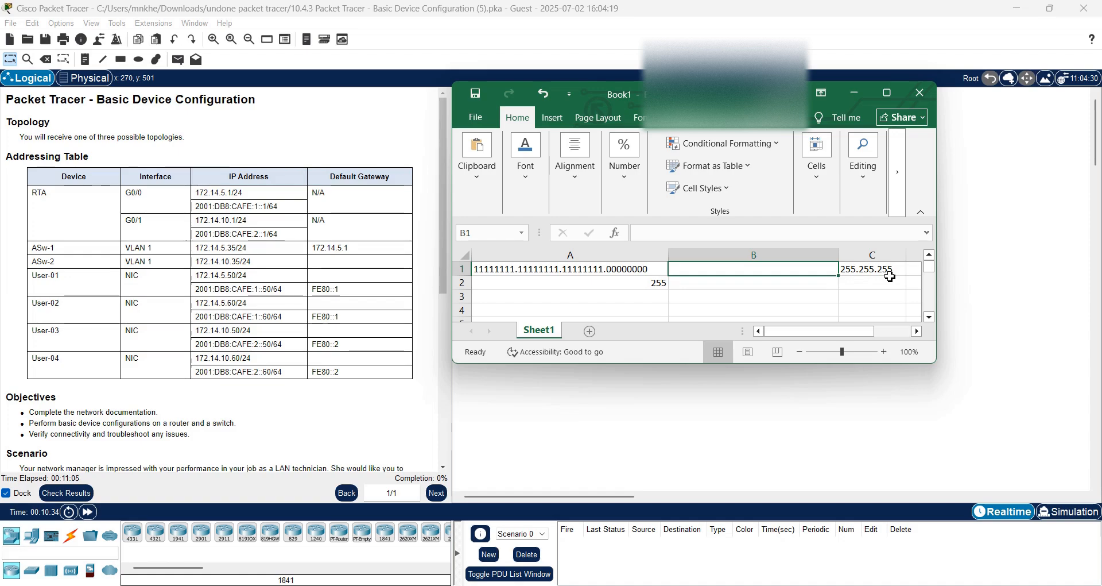
left_click(920, 93)
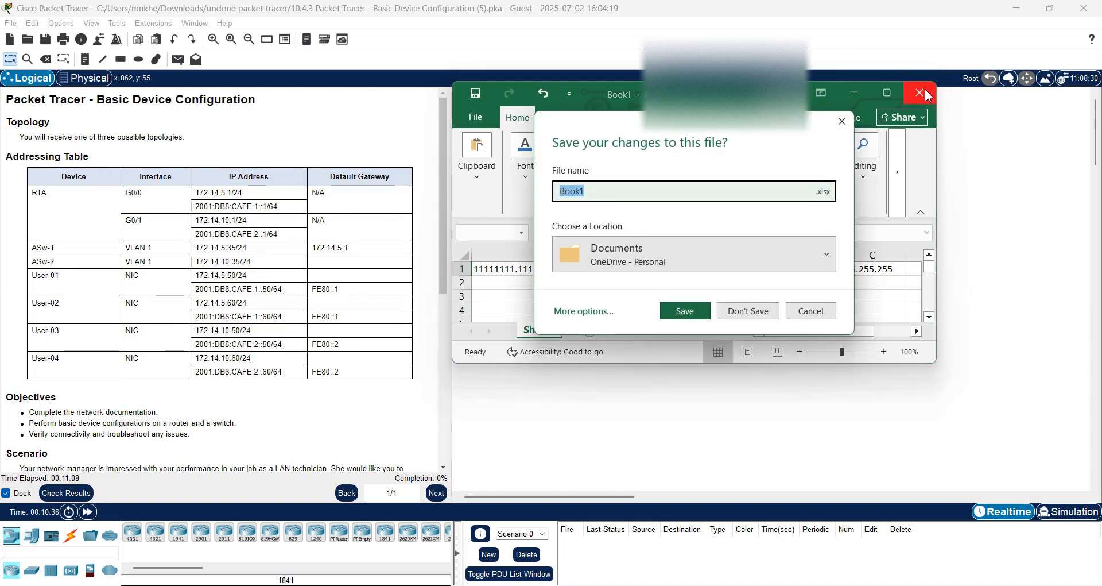
left_click(758, 319)
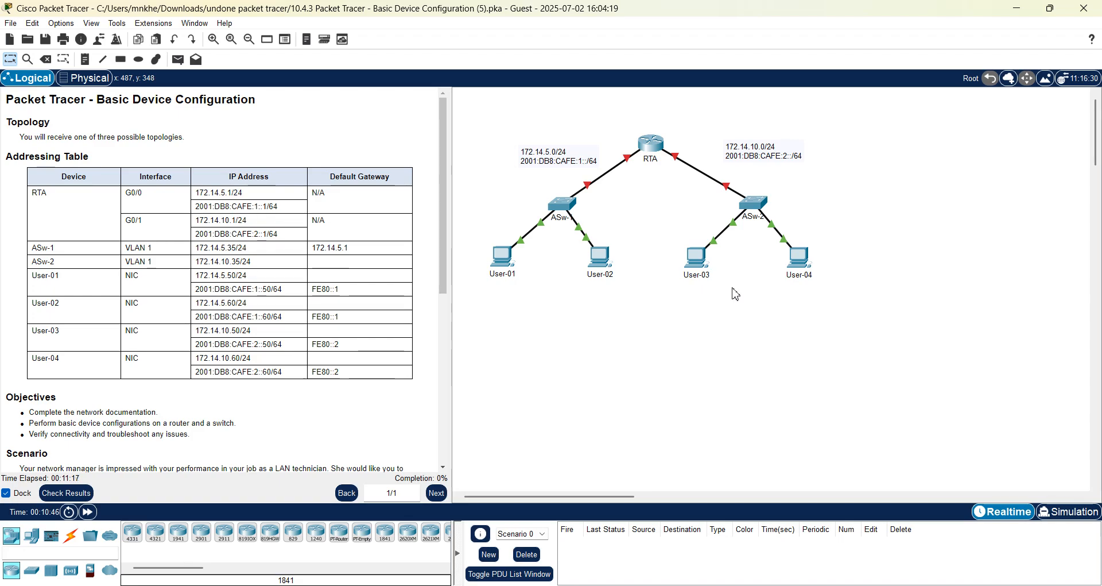
Open the RTA router's CLI and get a console prompt, moving its window into view.
left_click(444, 467)
scroll(446, 472, "down", 8)
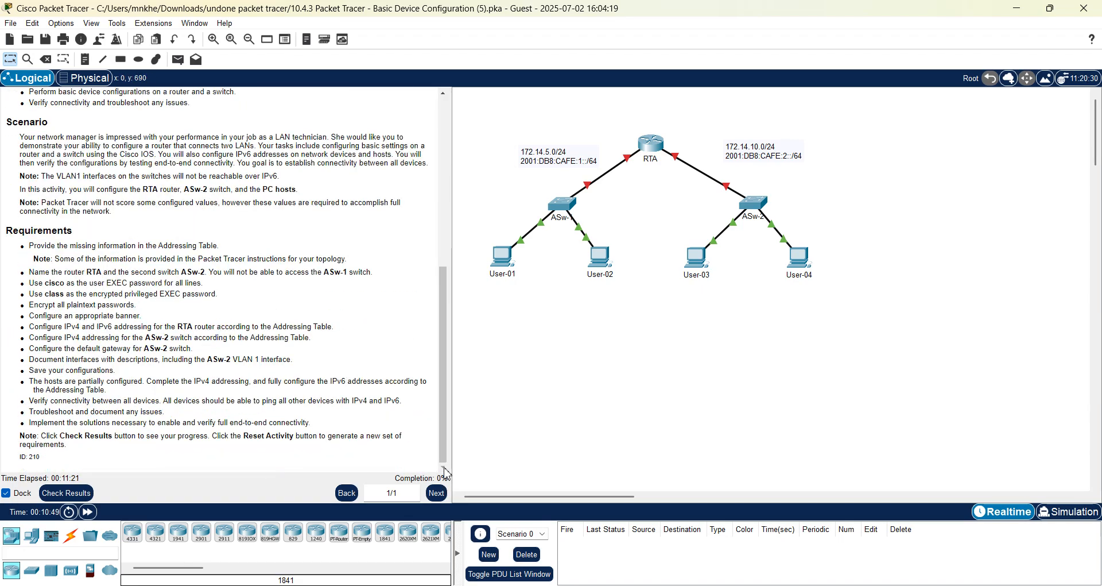
left_click(653, 141)
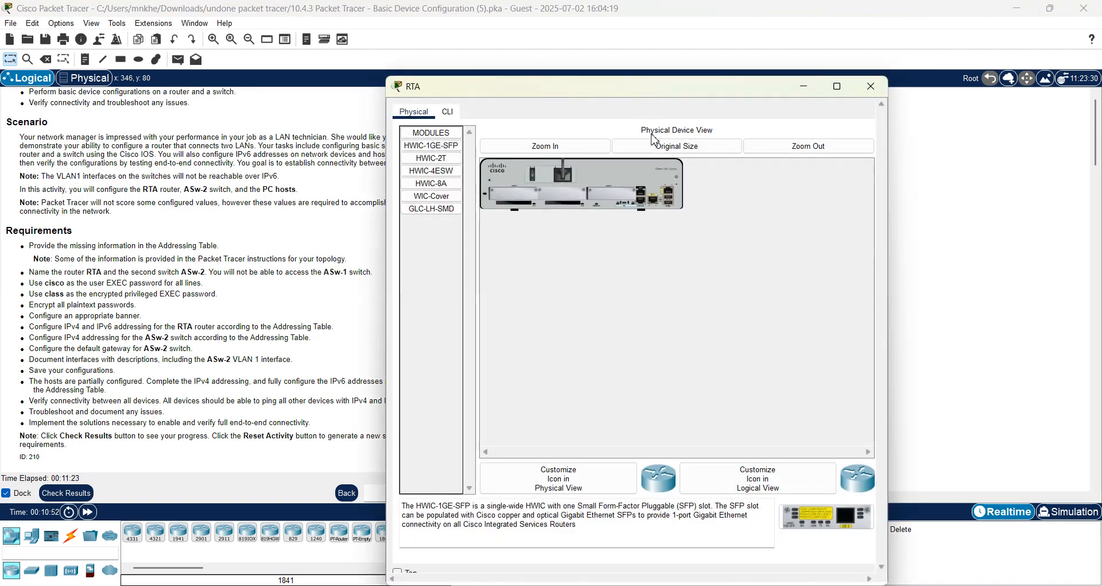
left_click(450, 112)
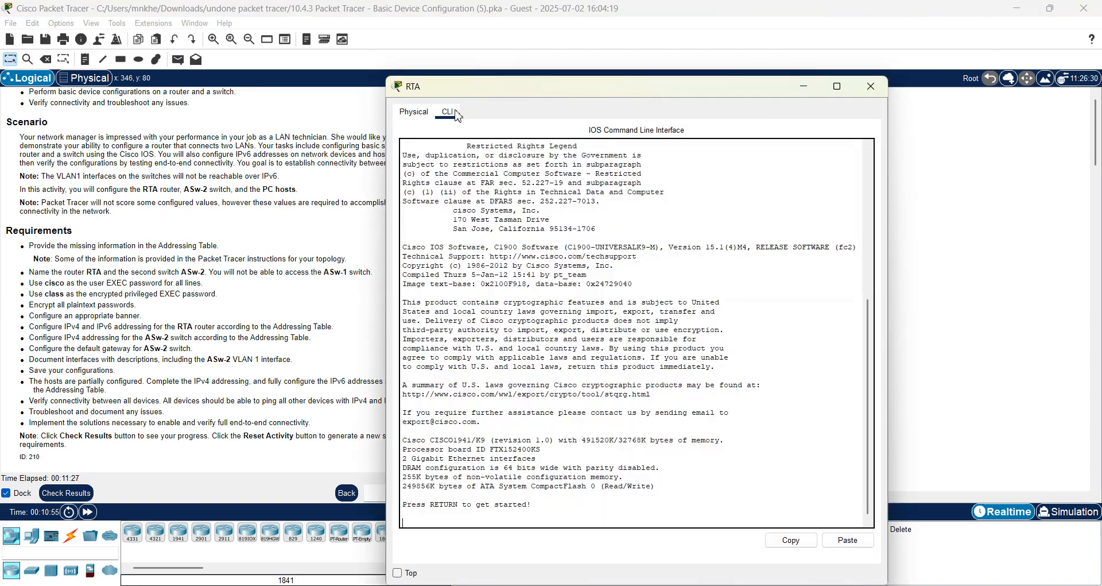
key("Return")
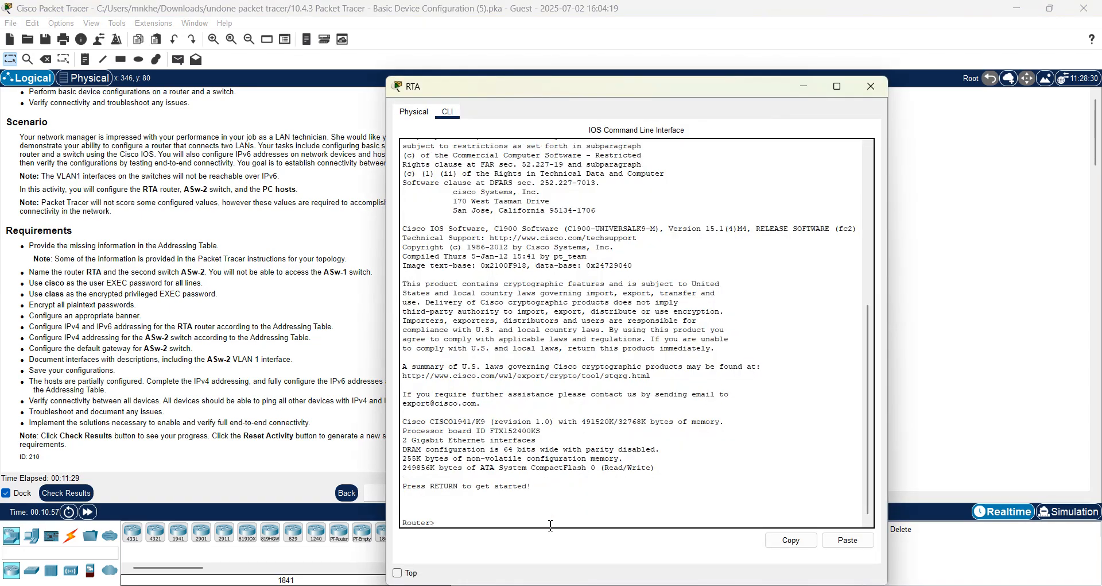
left_click(397, 572)
left_click_drag(522, 94, 609, 28)
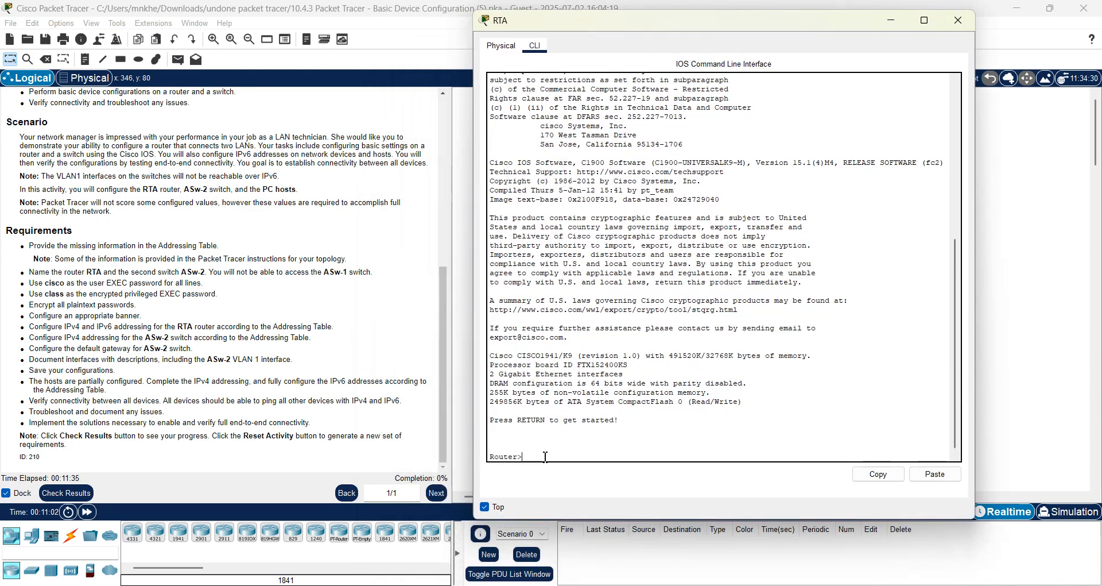
Enter global configuration mode and set the router hostname to RTA.
type("en")
key("Return")
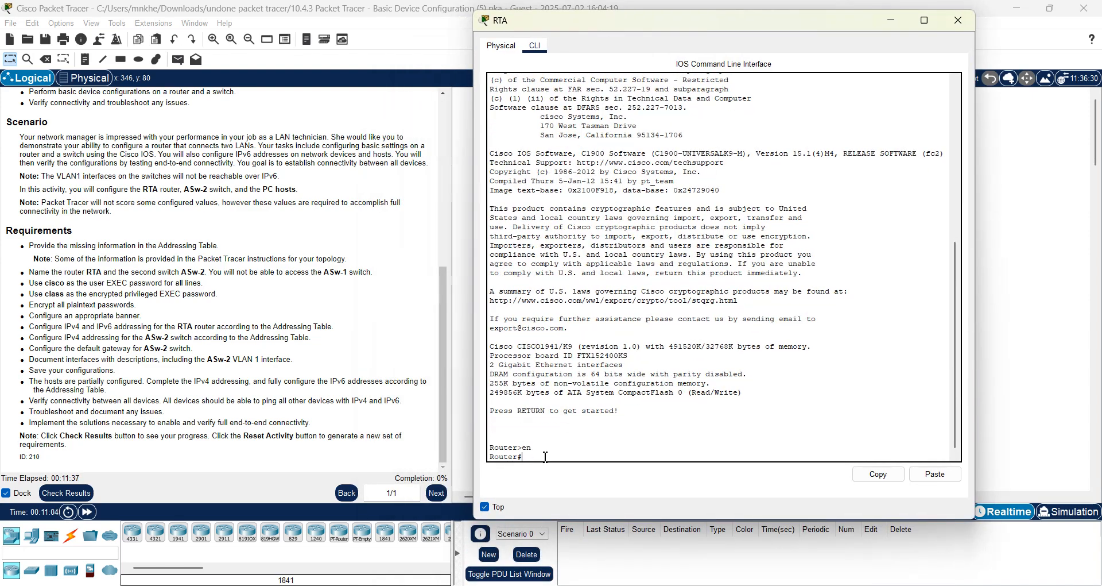
type("config t")
key("Return")
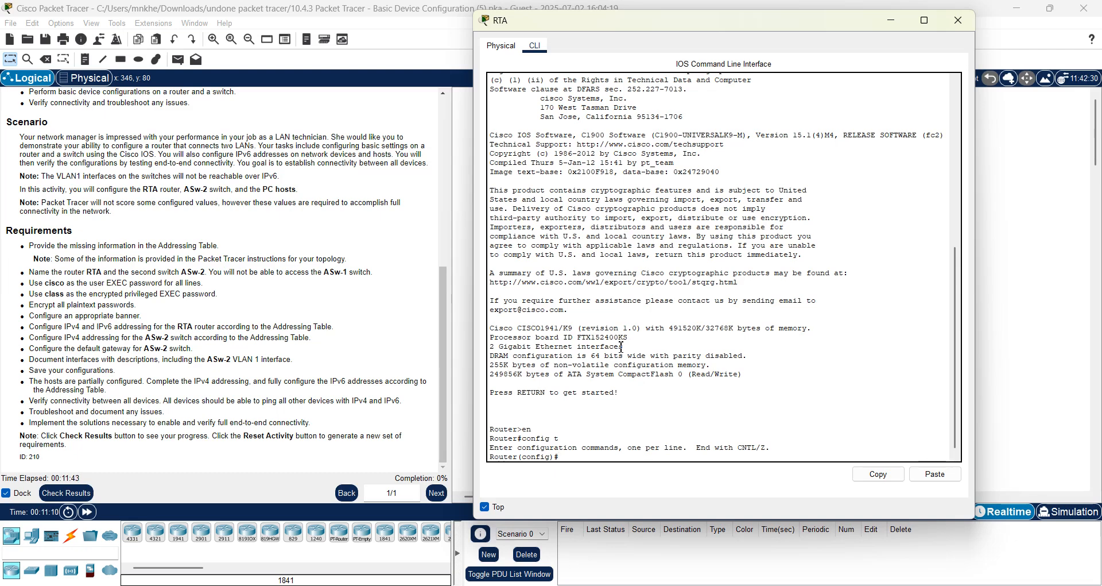
type("hostname RTA")
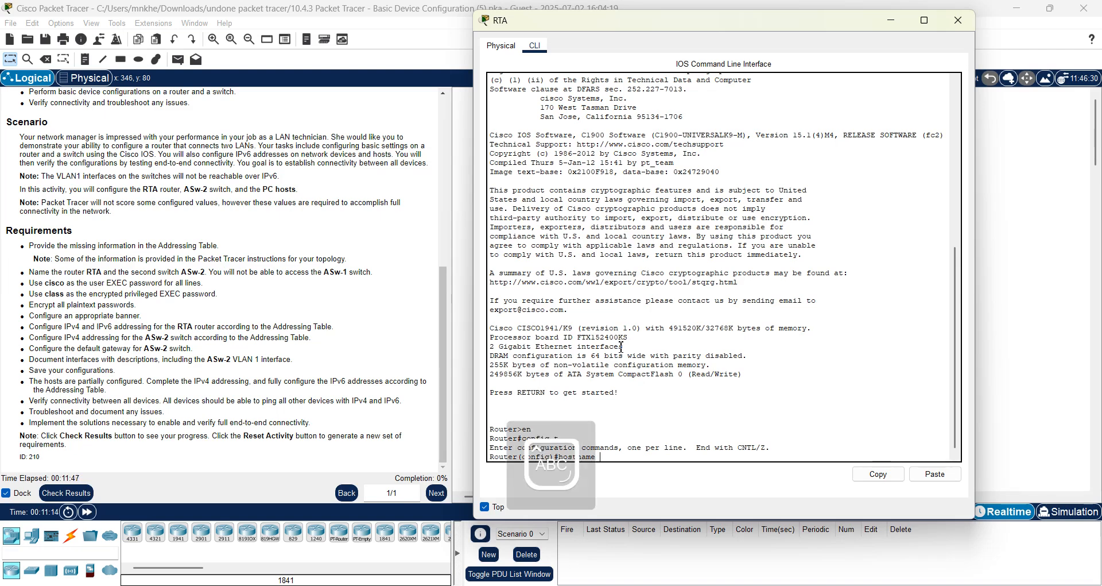
key("Return")
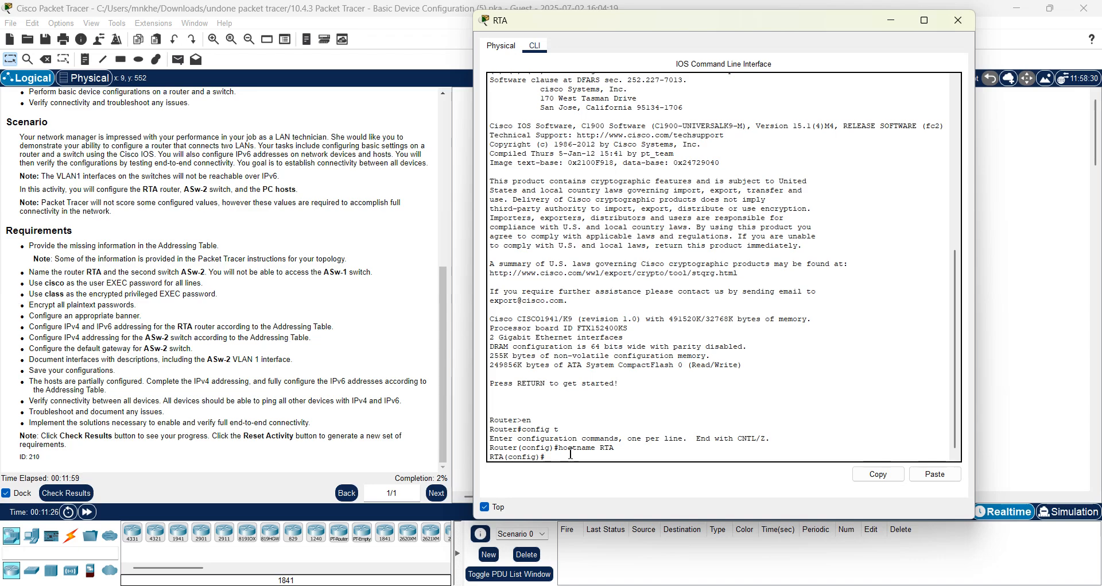
Set a console 0 line password with login required, then return to global configuration.
type("line cons")
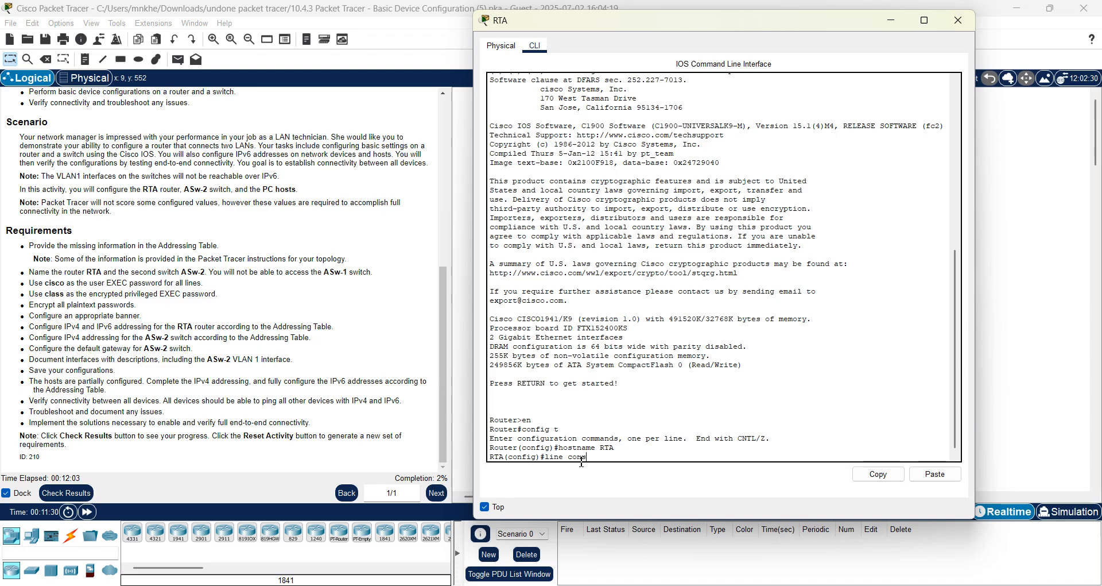
type("ole 0")
key("Return")
type("pass")
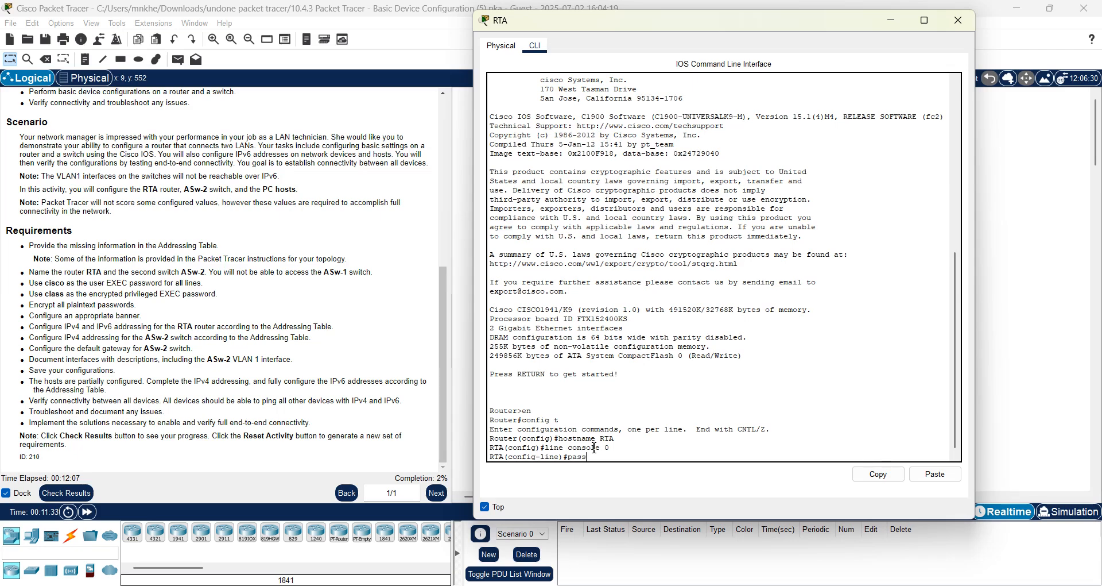
type("word cisco")
key("Return")
type("log")
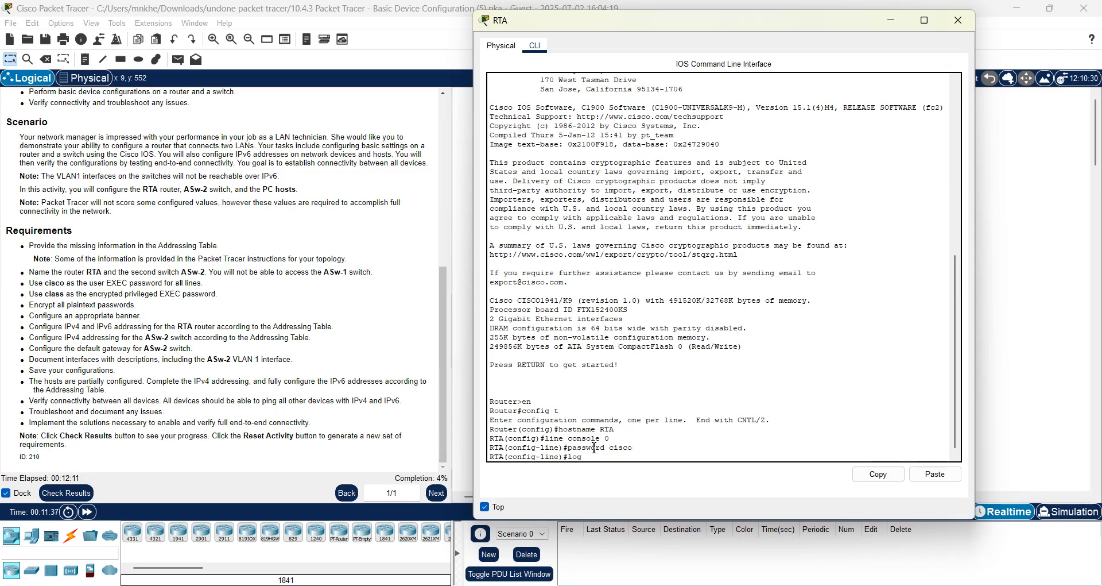
type("in")
key("Return")
type("ex")
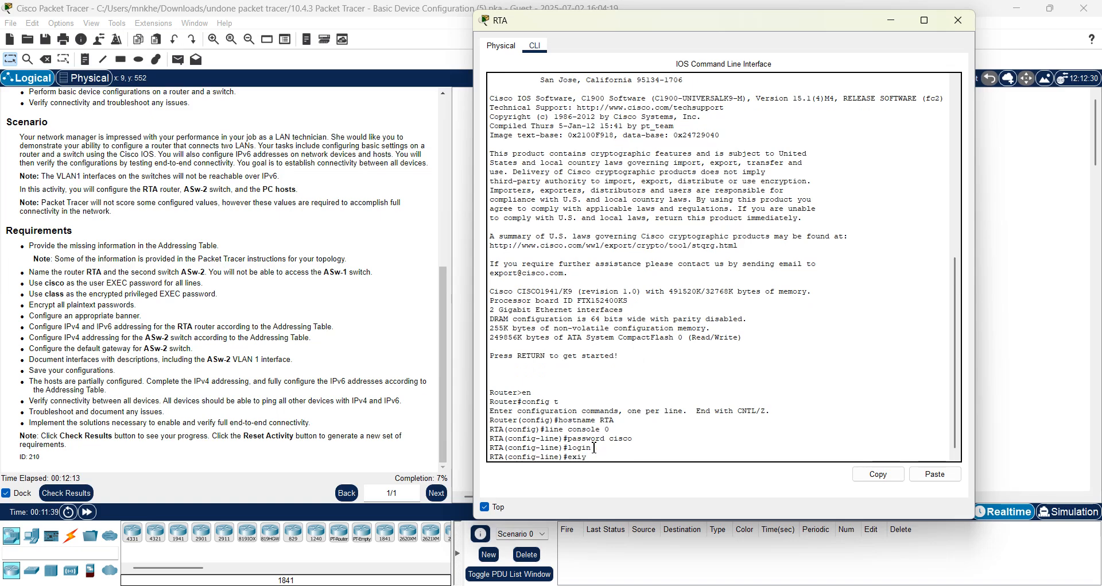
type("iy")
key("Return")
type("ex")
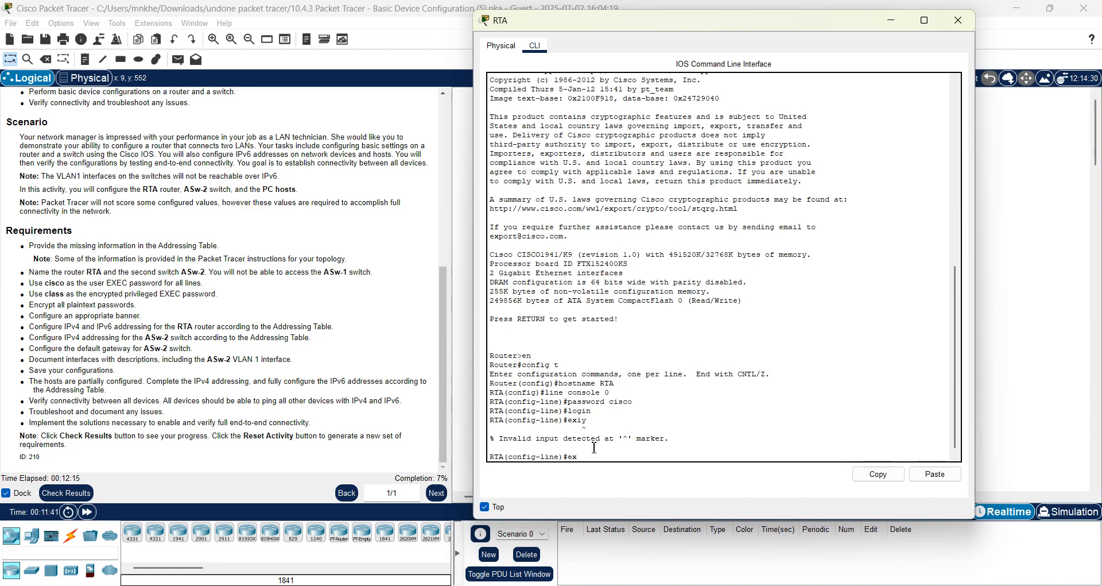
type("it")
key("Return")
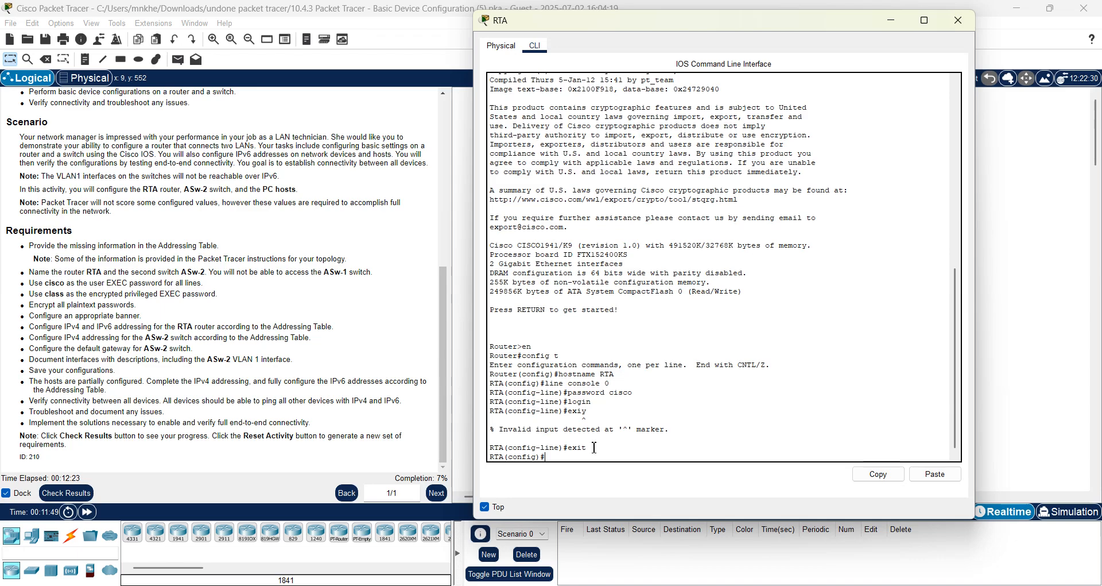
type("en")
Set the enable secret, enable service password-encryption, and add the "Acces denied" MOTD banner.
type("able secret class")
key("Return")
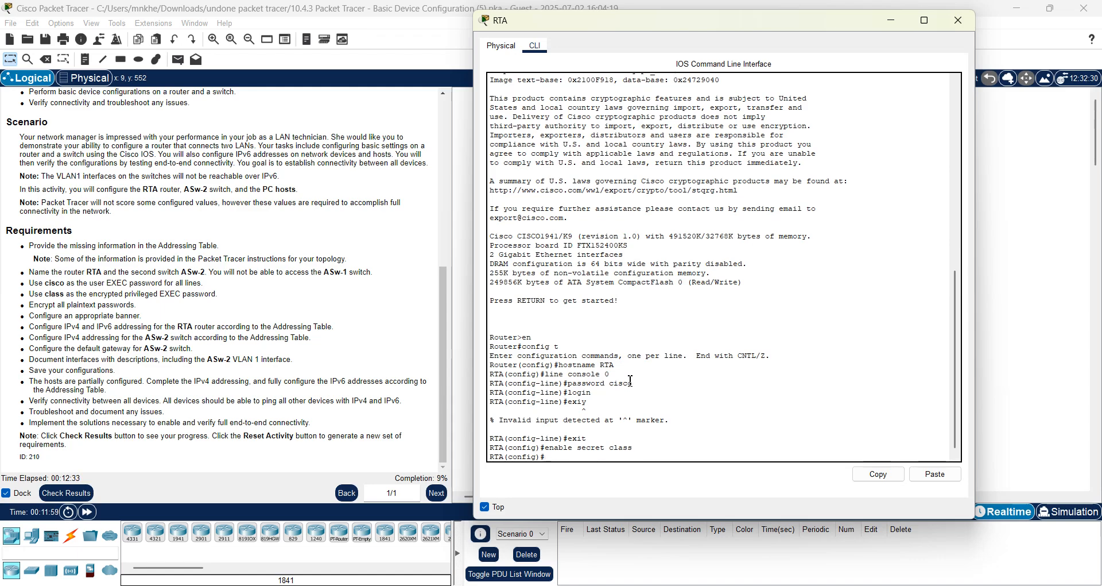
type("service passw")
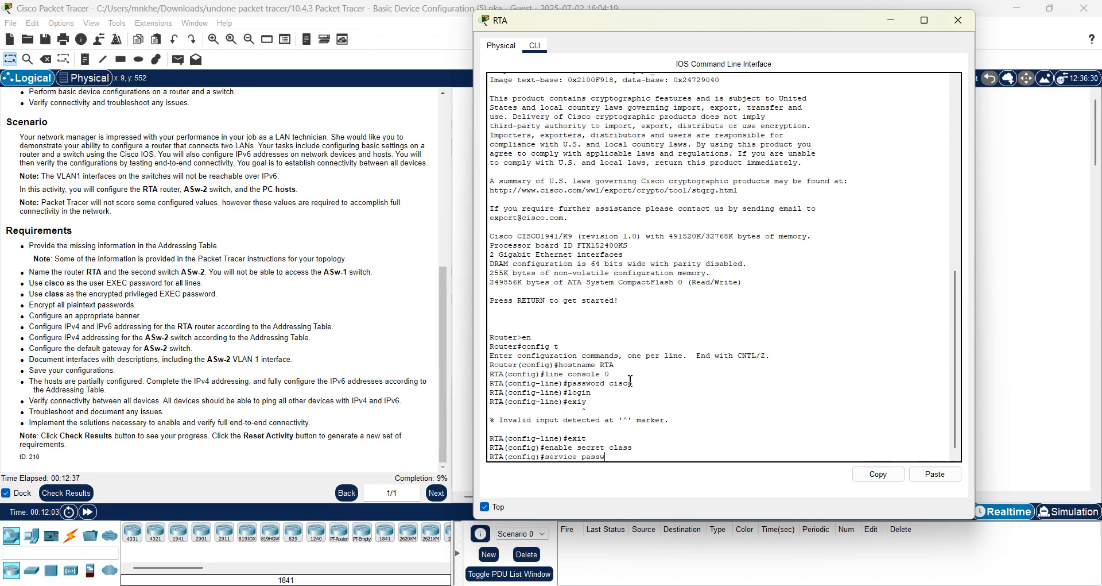
type("ord-encryption")
key("Return")
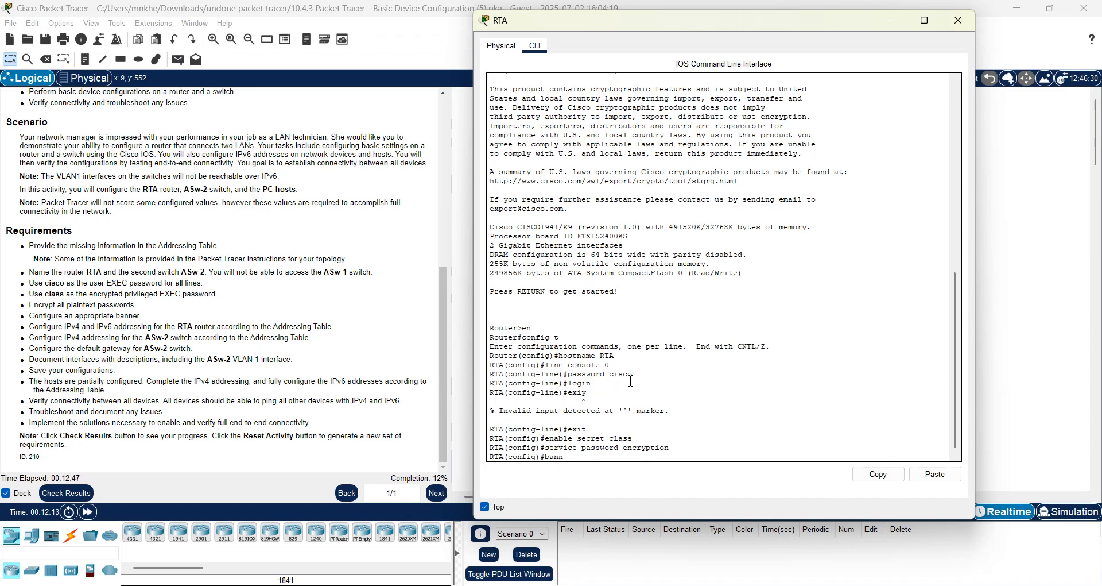
type("motd \" Acces")
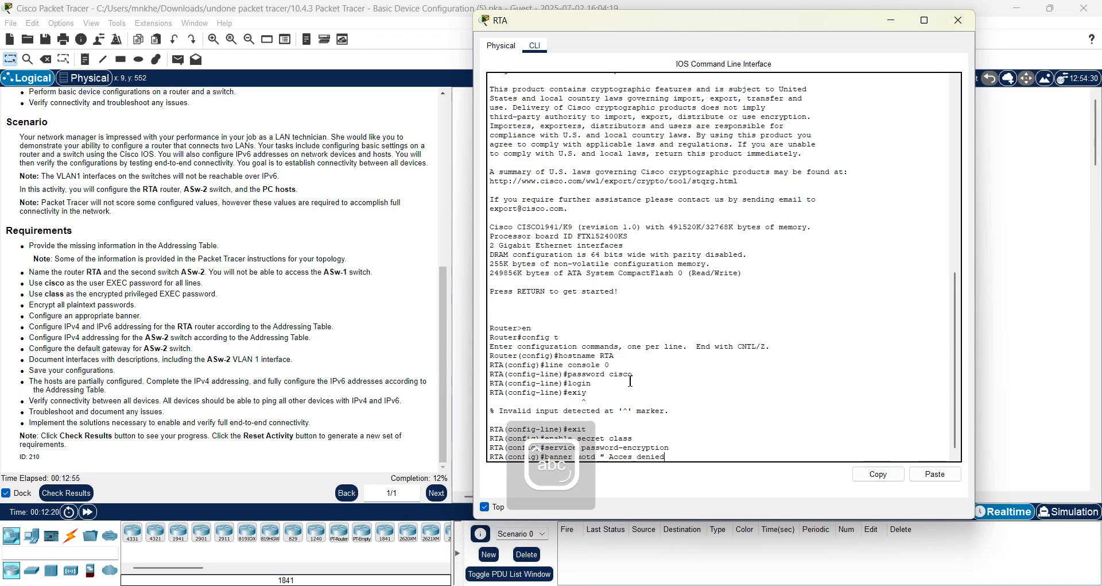
type(" denied \"")
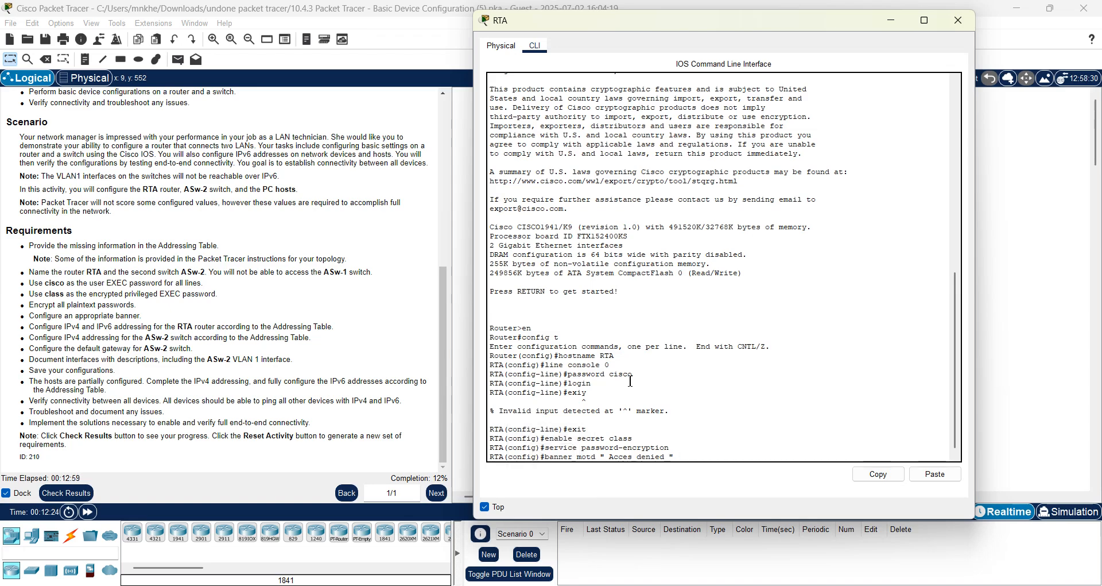
key("Return")
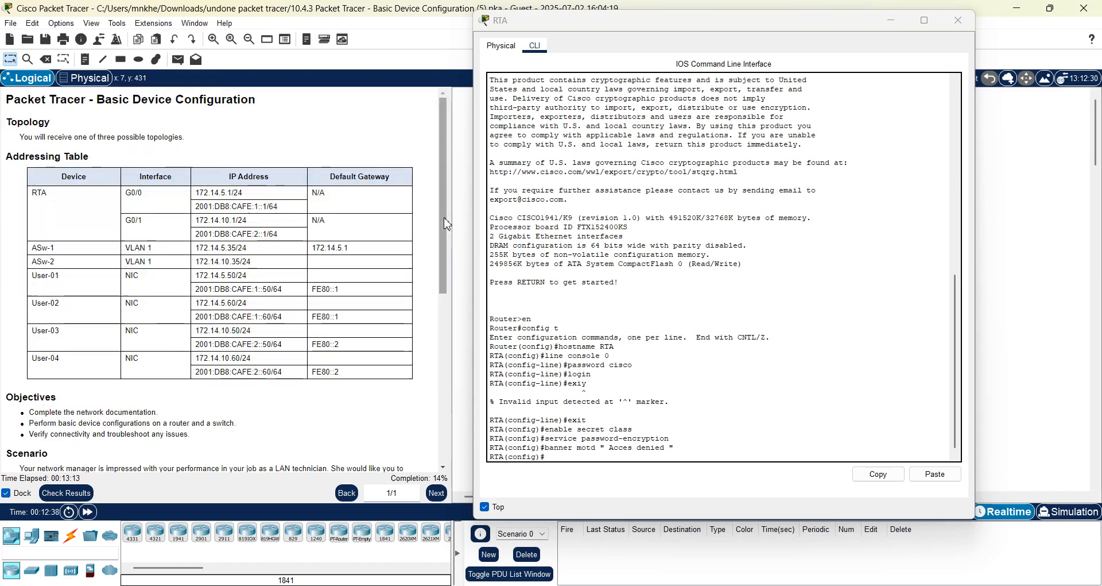
Assign interface G0/0 the IPv4 address 172.14.5.1 255.255.255.0.
left_click(445, 221)
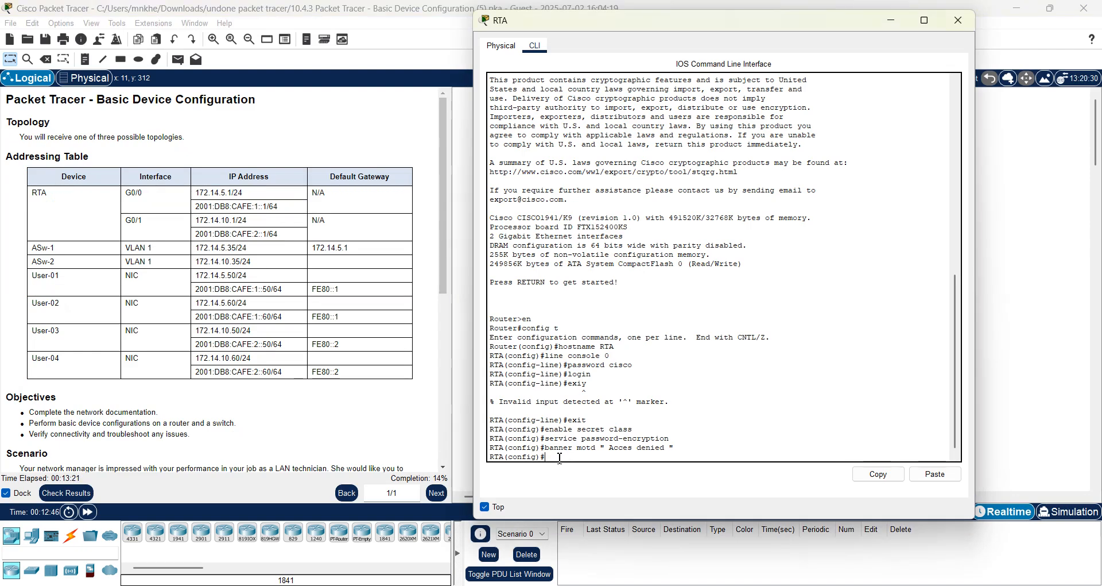
type("int g0/0")
key("Return")
type("ip address 172")
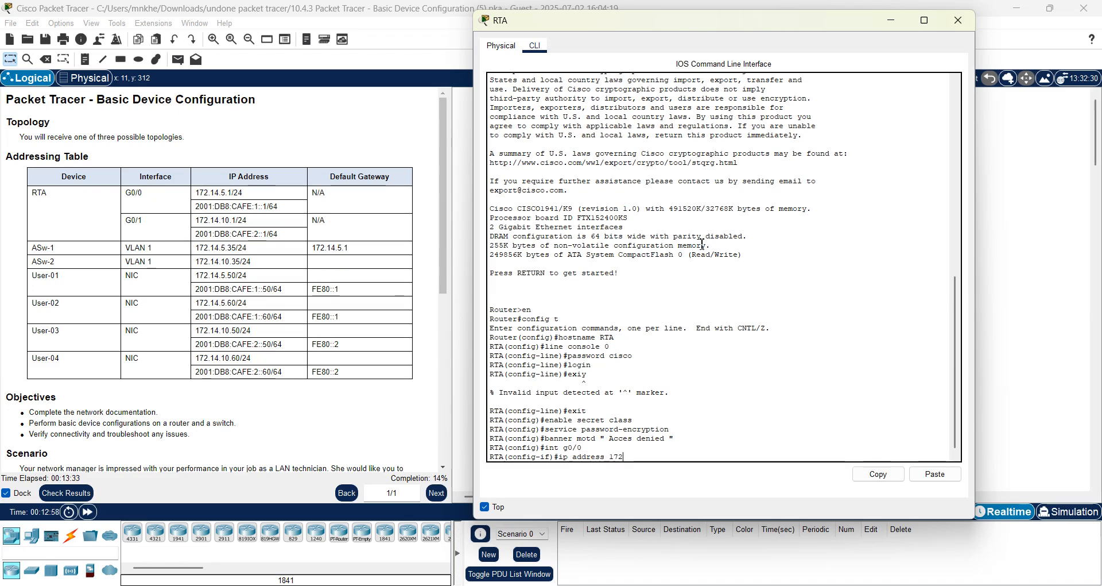
type(".14.5.")
type("1 255")
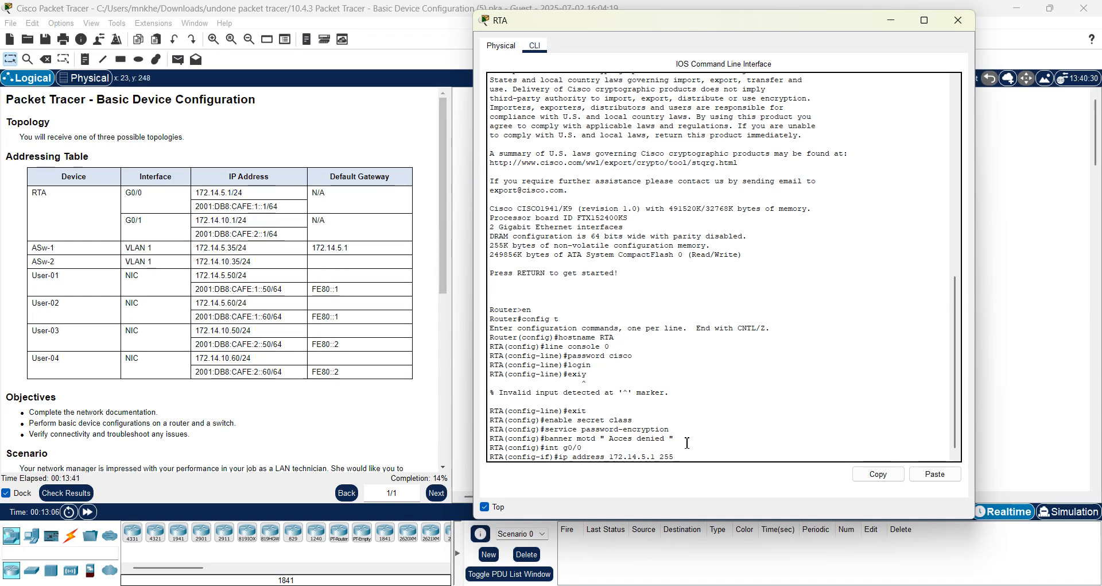
type(".255.25")
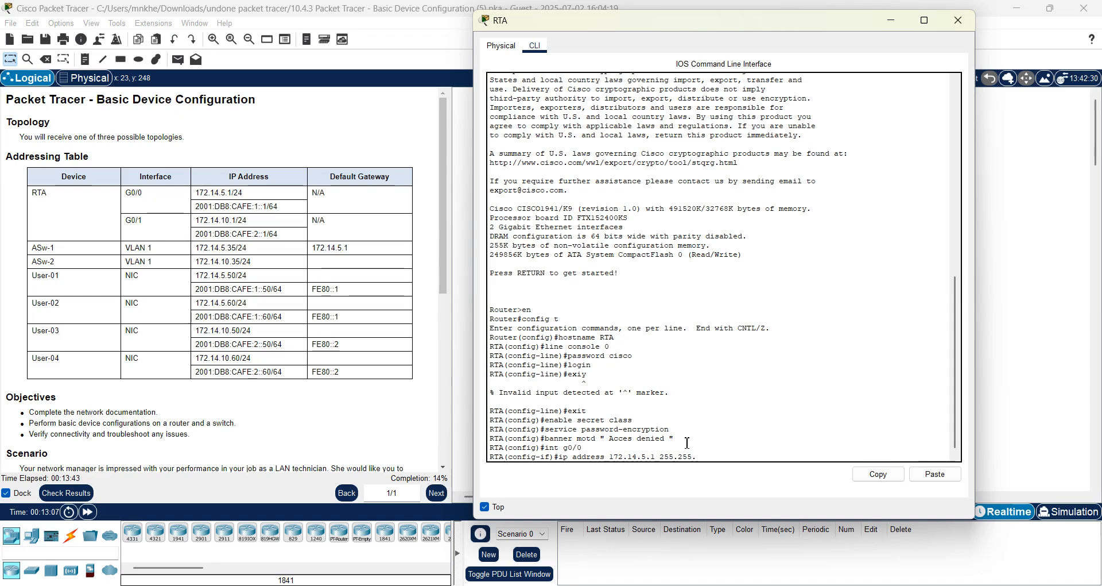
type("5.")
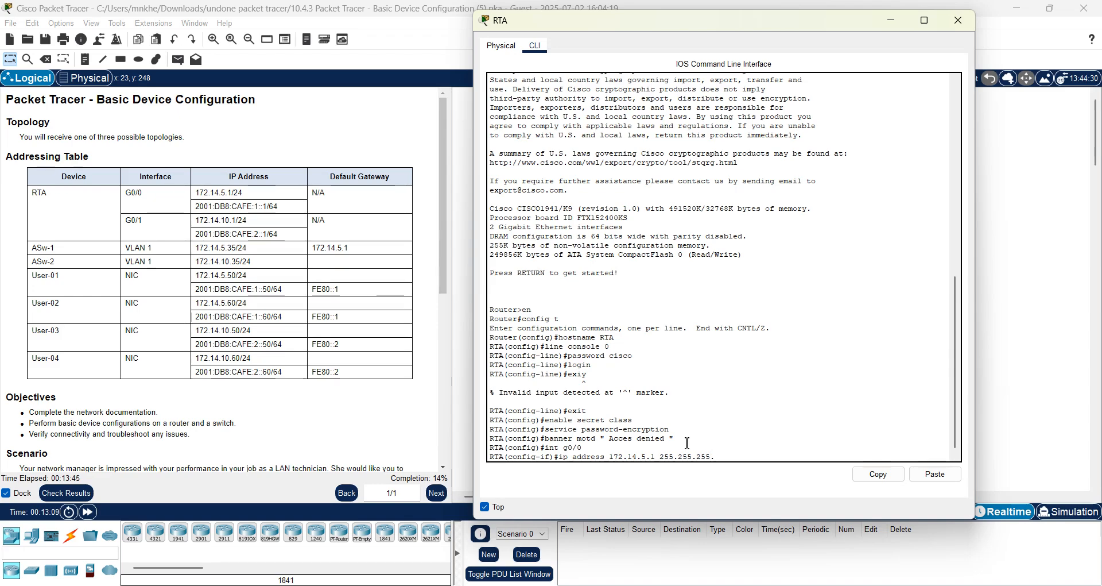
type("0")
key("Return")
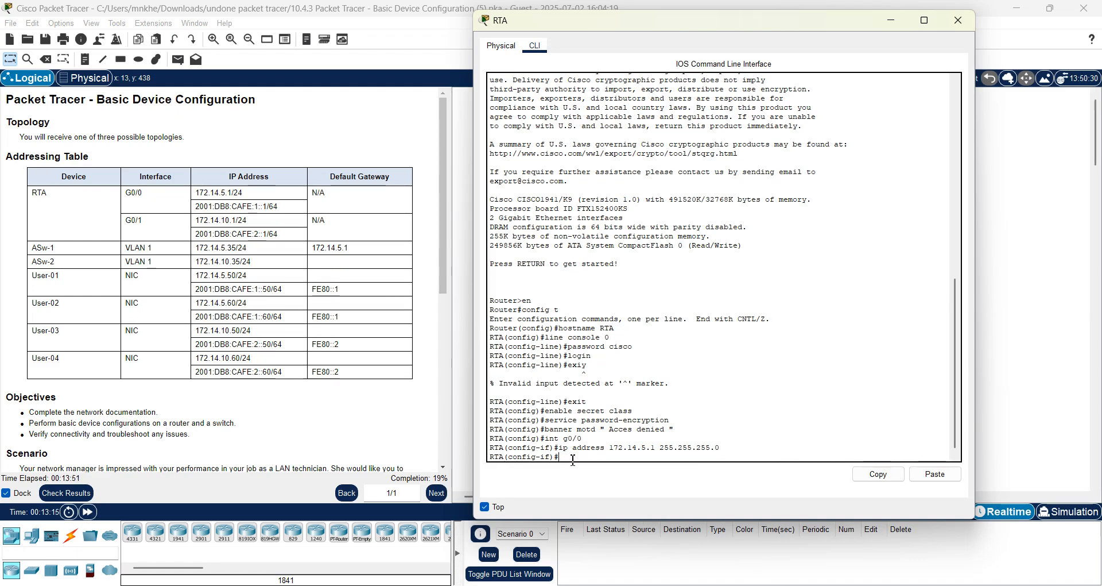
Add IPv6 address 2001:db8:cafe:1::1/64 to G0/0 and bring it up with no shutdown.
type("ipv6 address 2001:db8:acad:")
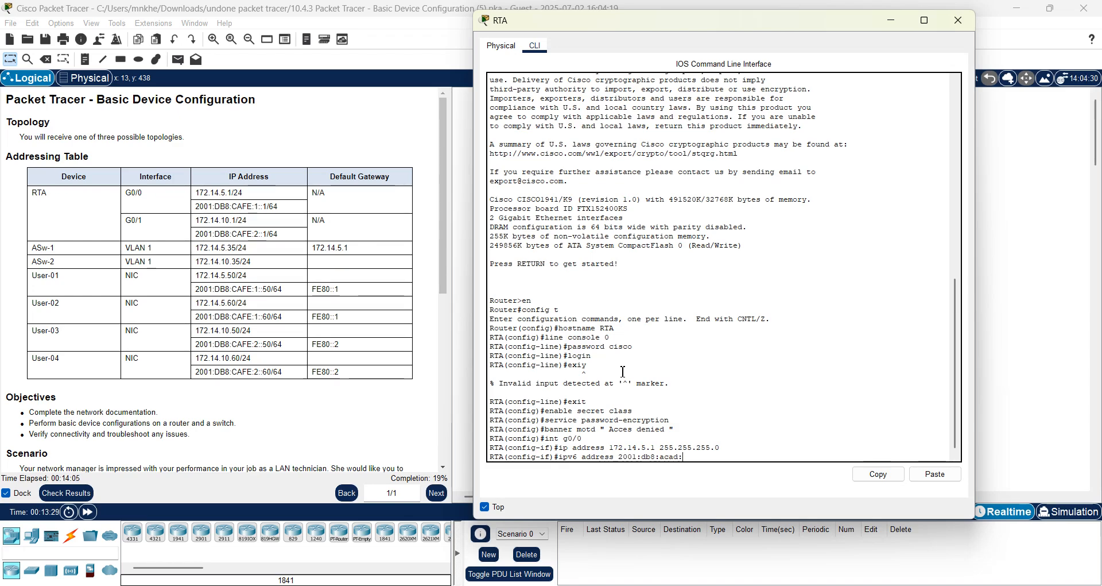
key("BackSpace")
key("BackSpace")
key("BackSpace")
key("BackSpace")
key("BackSpace")
type("cafe:1::1/6")
key("Return")
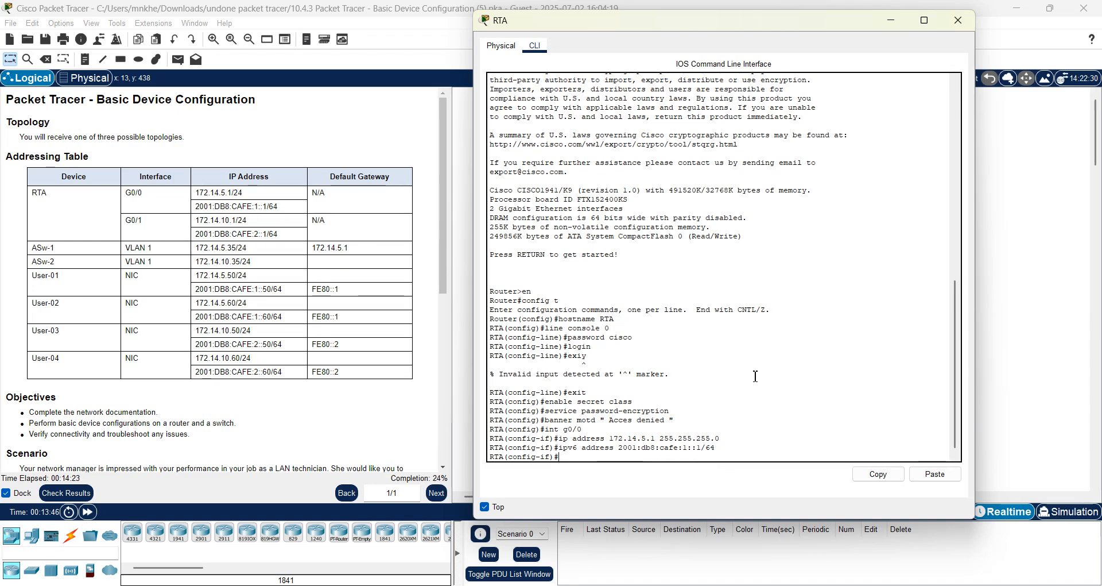
type("no shutdown")
key("Return")
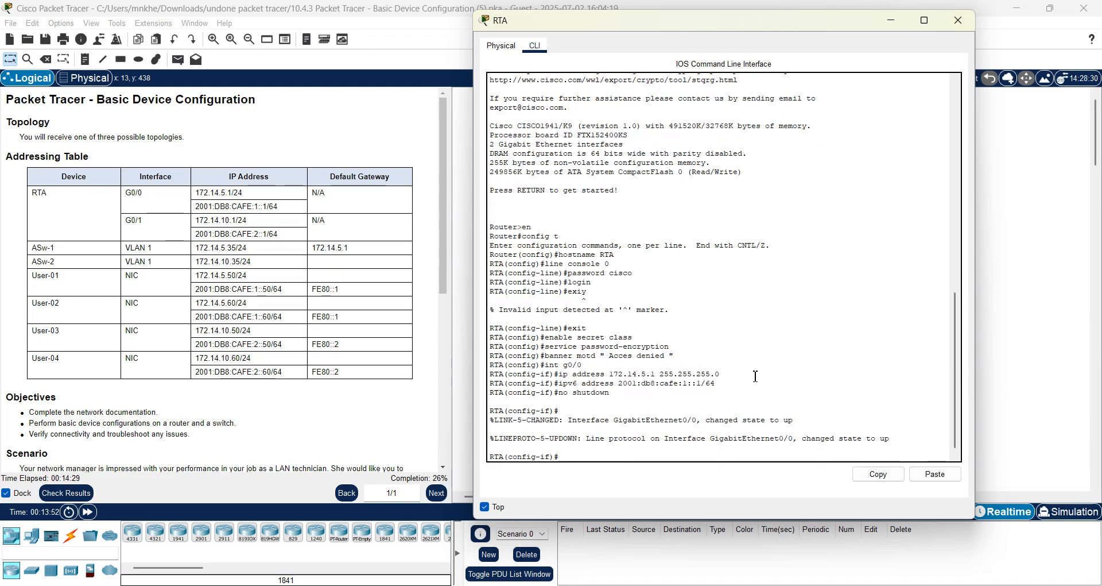
key("Return")
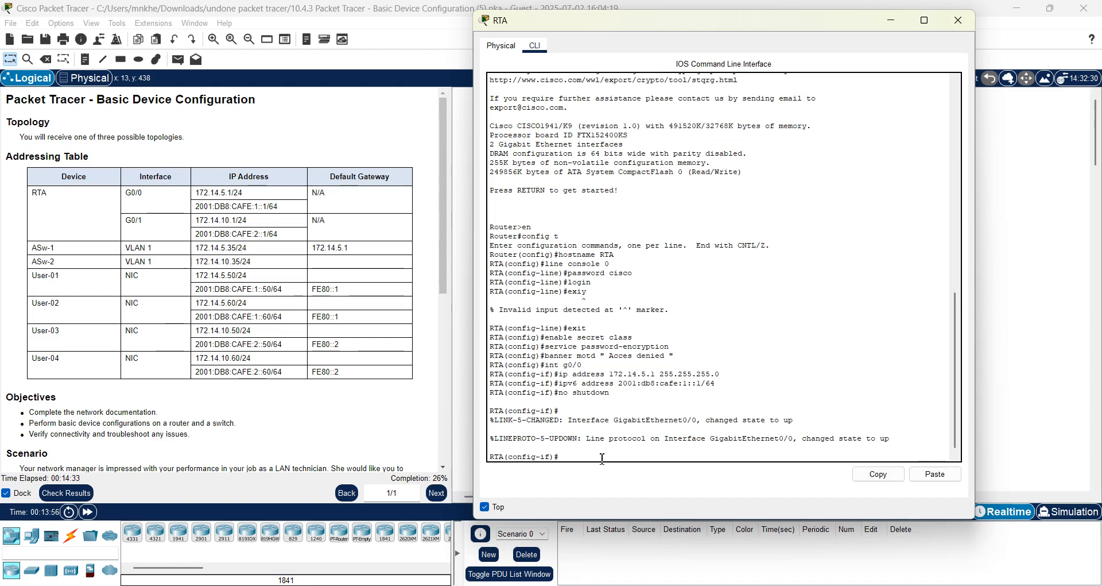
left_click(445, 472)
scroll(446, 472, "down", 5)
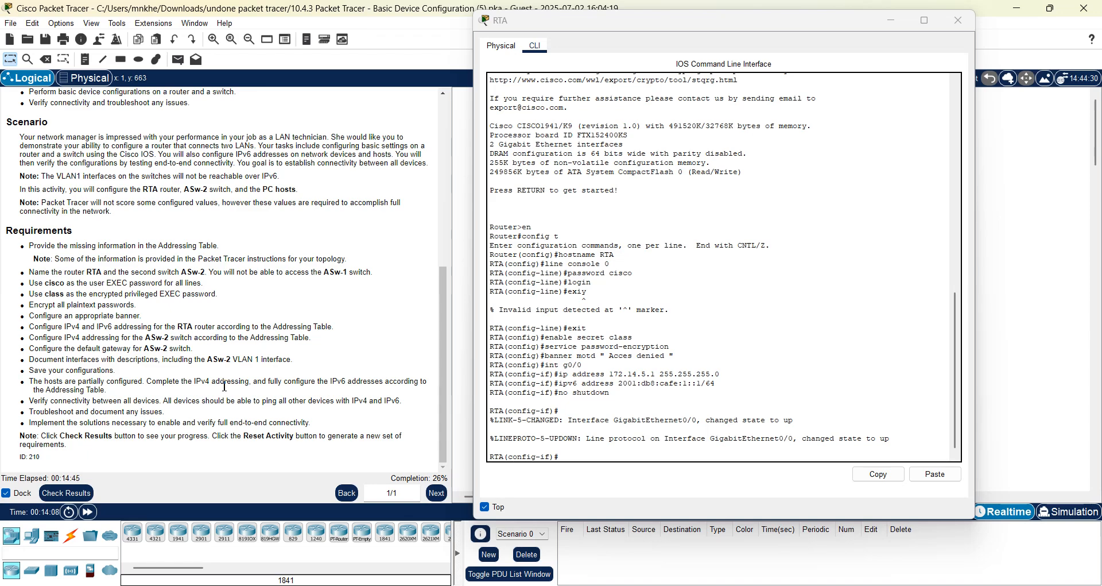
Describe G0/0 as "connection to LAN 1" and exit the interface configuration.
left_click(446, 185)
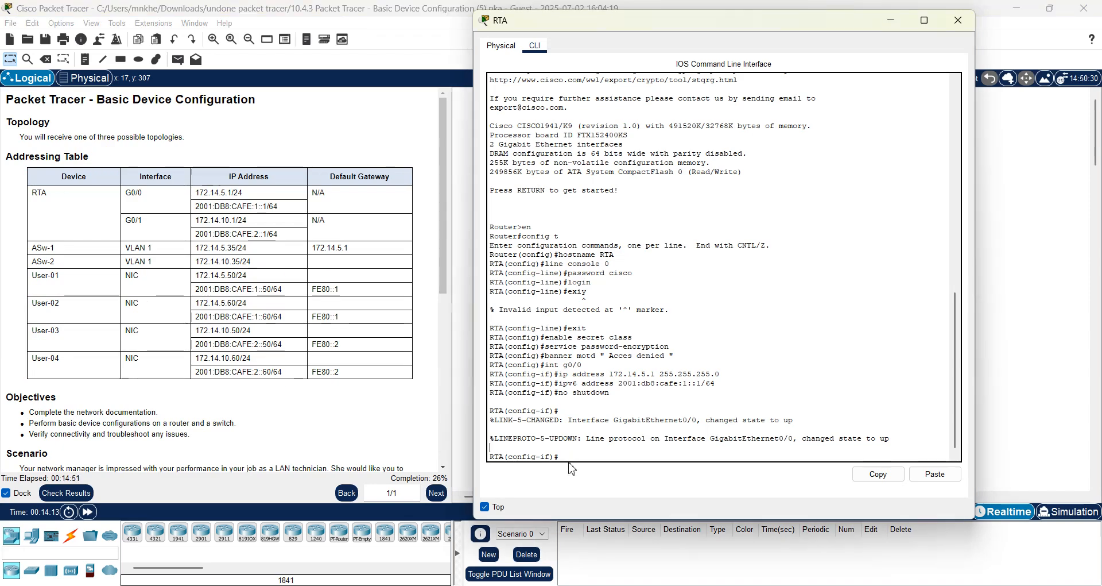
type("des")
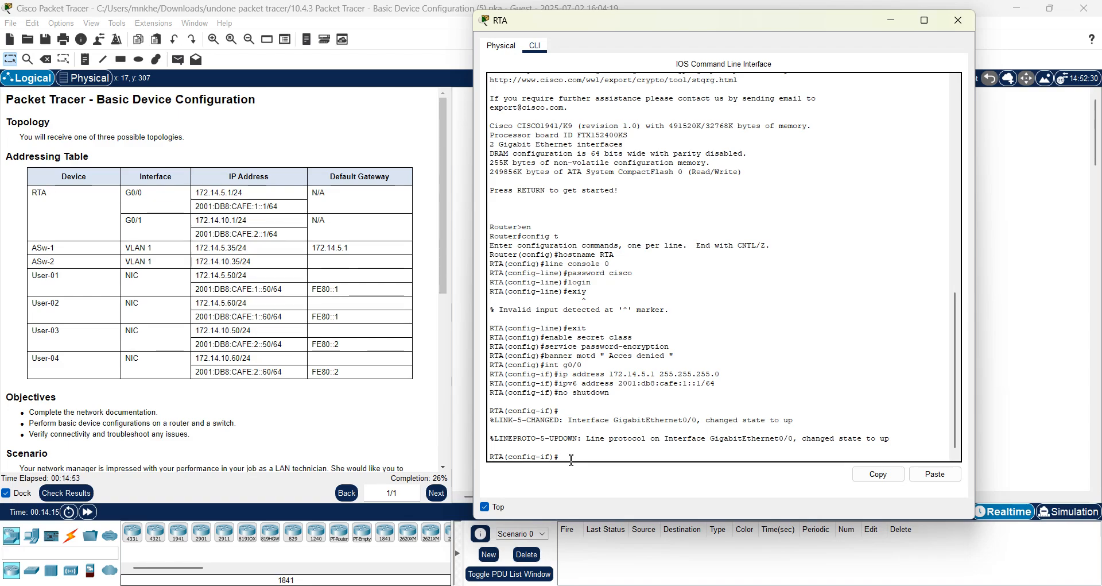
type("cription")
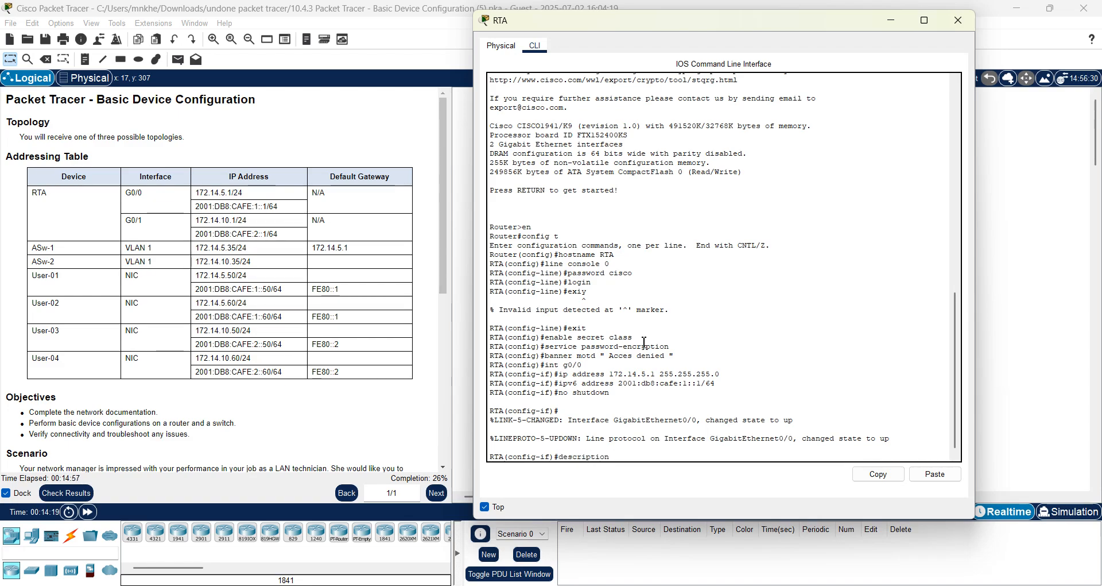
type(" connection")
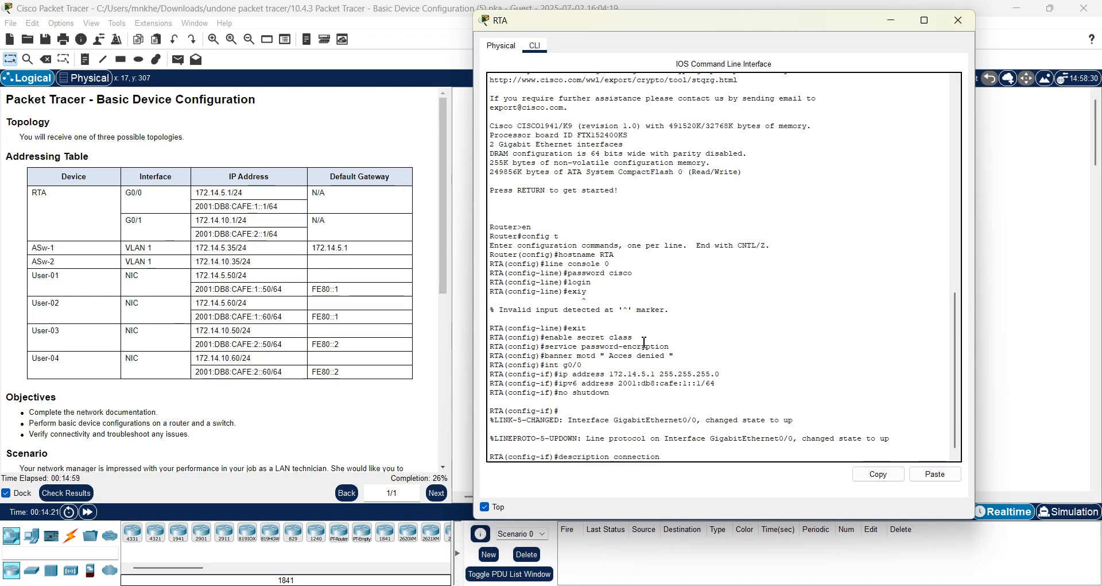
type(" to LAN")
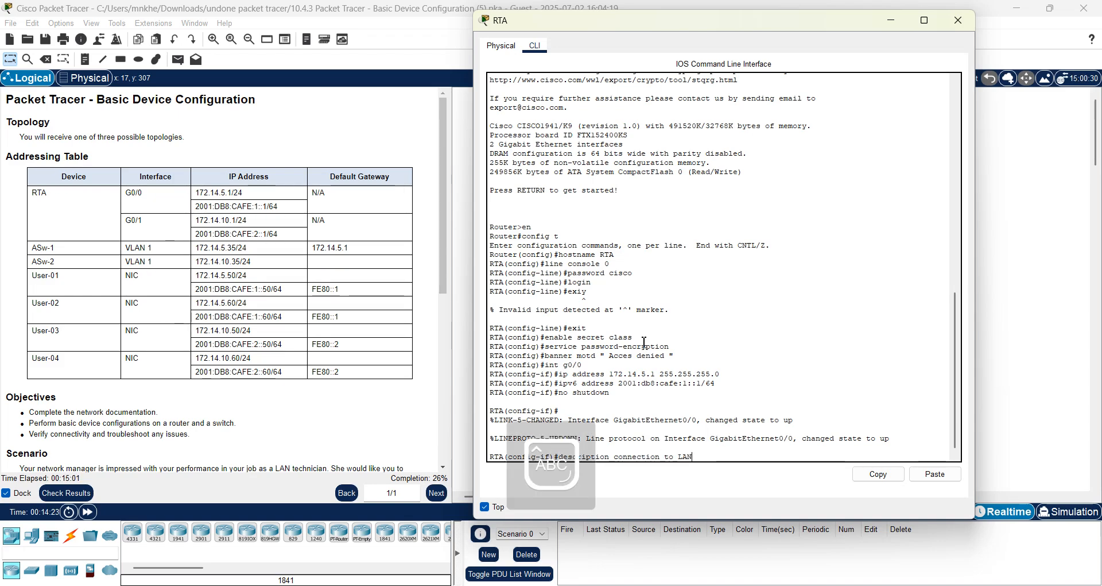
type(" 1")
key("Return")
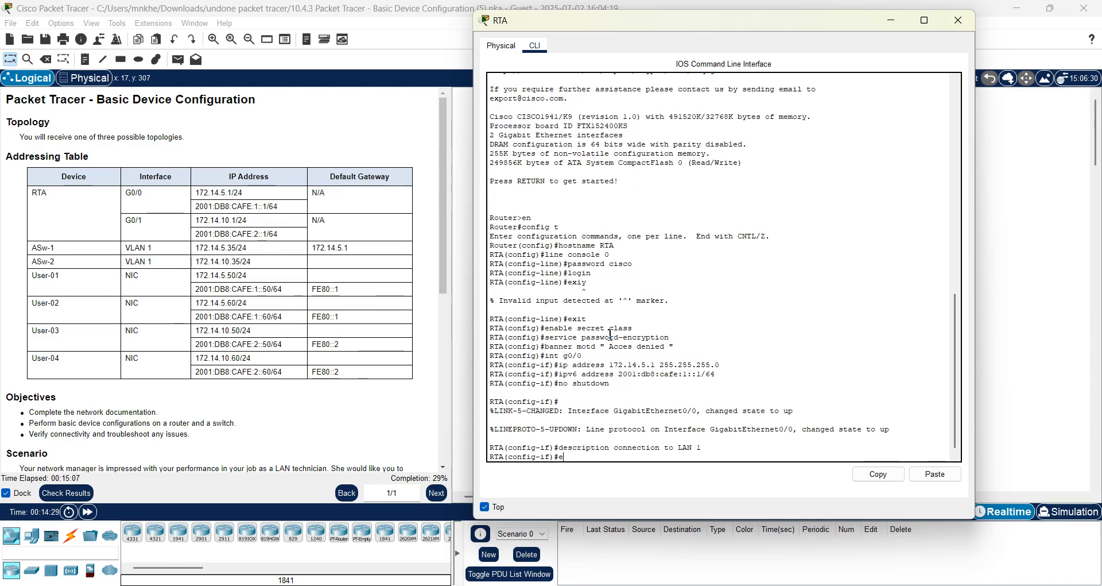
type("exit")
key("Return")
Give G0/1 172.14.10.1 255.255.255.0 and 2001:db8:cafe:2::1/64, and enable it.
type("int ")
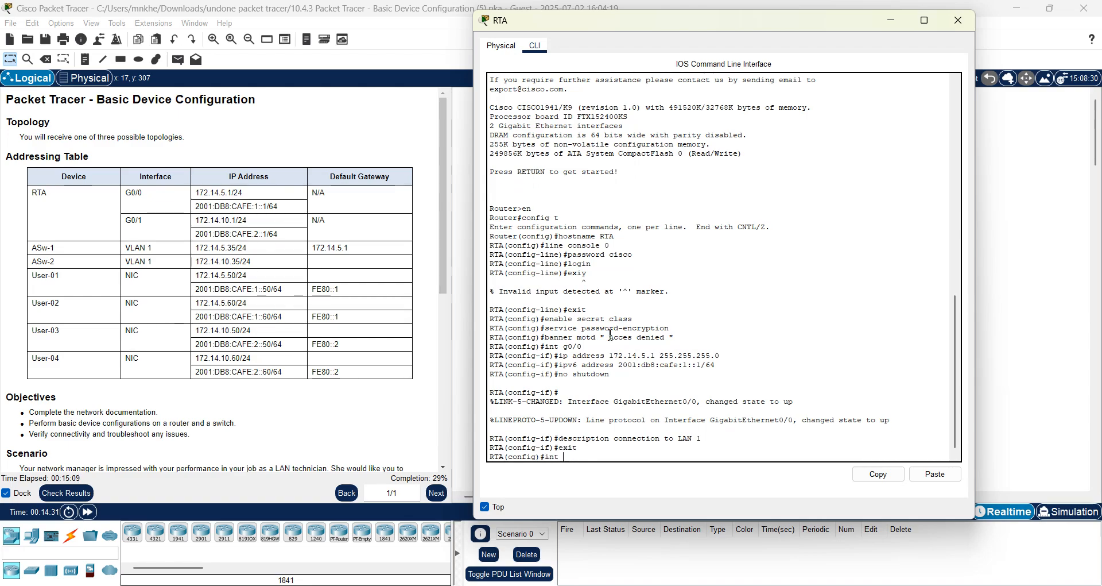
type("g0/1")
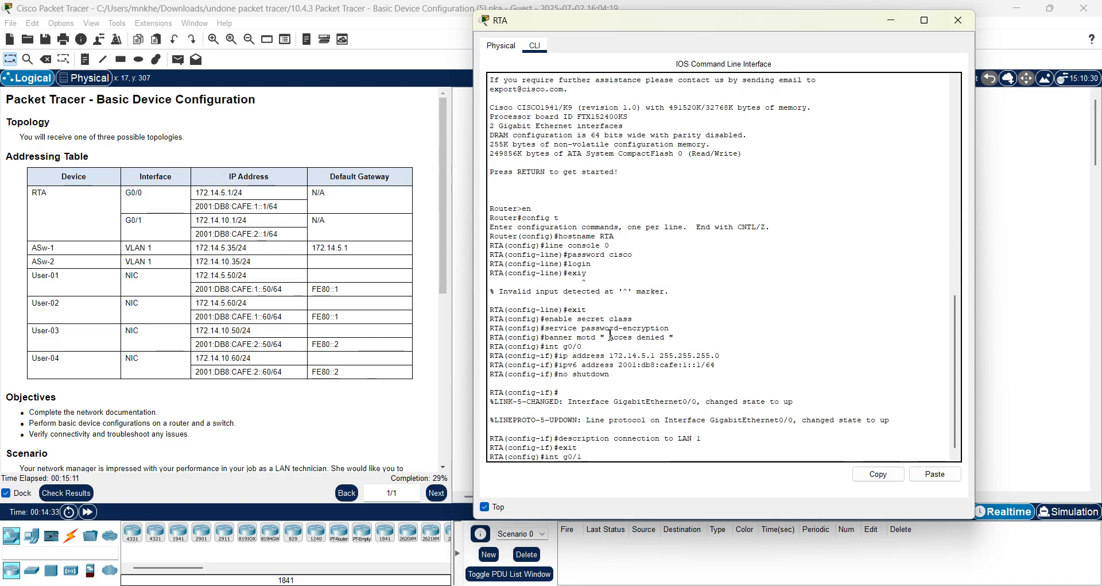
key("Return")
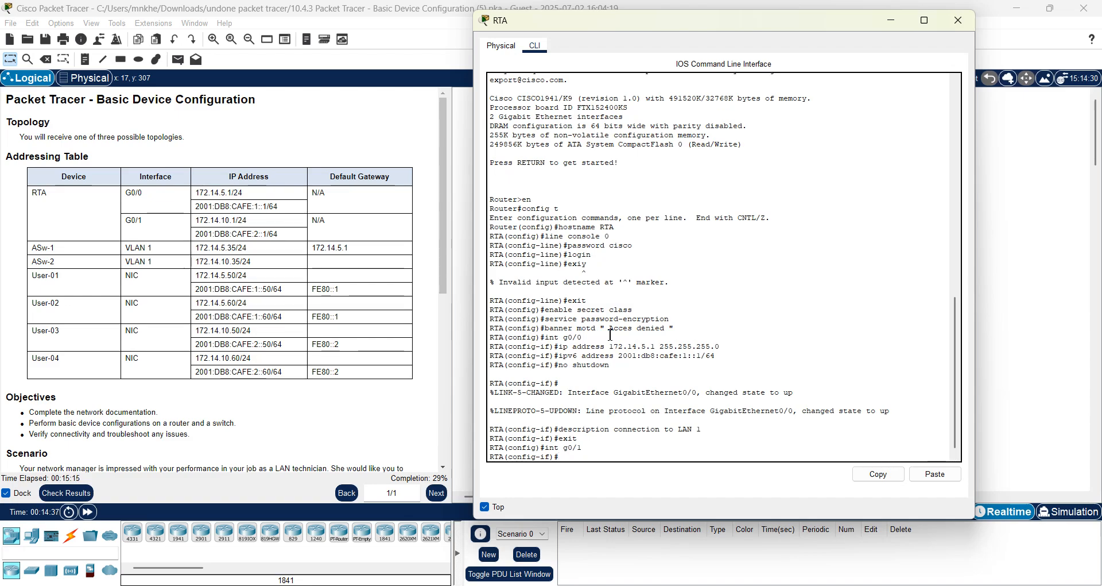
type("ip address")
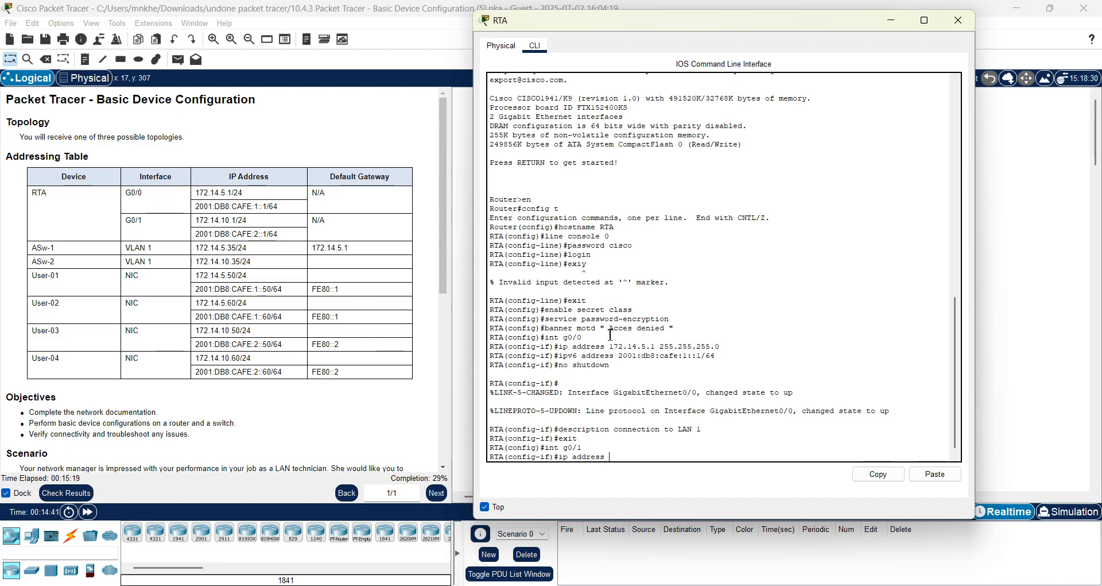
type(" 172.14")
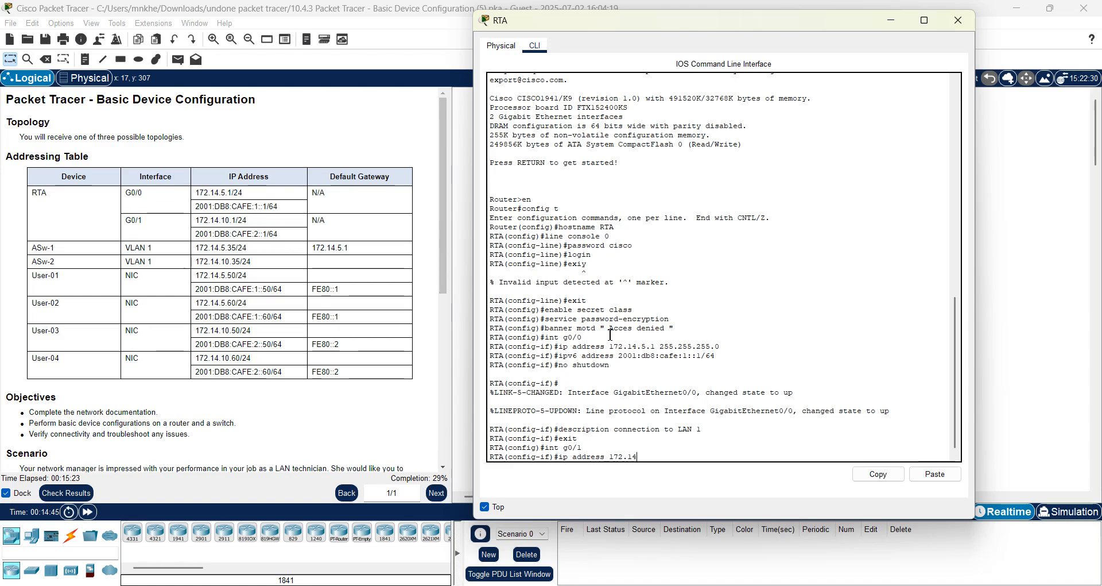
type(".10.1")
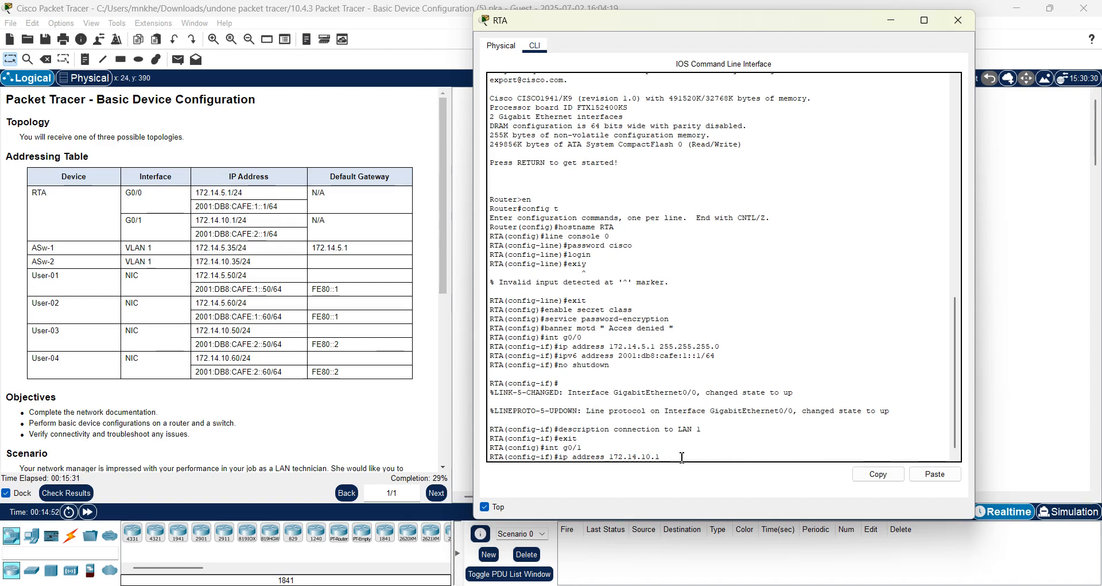
type("255.255.255.")
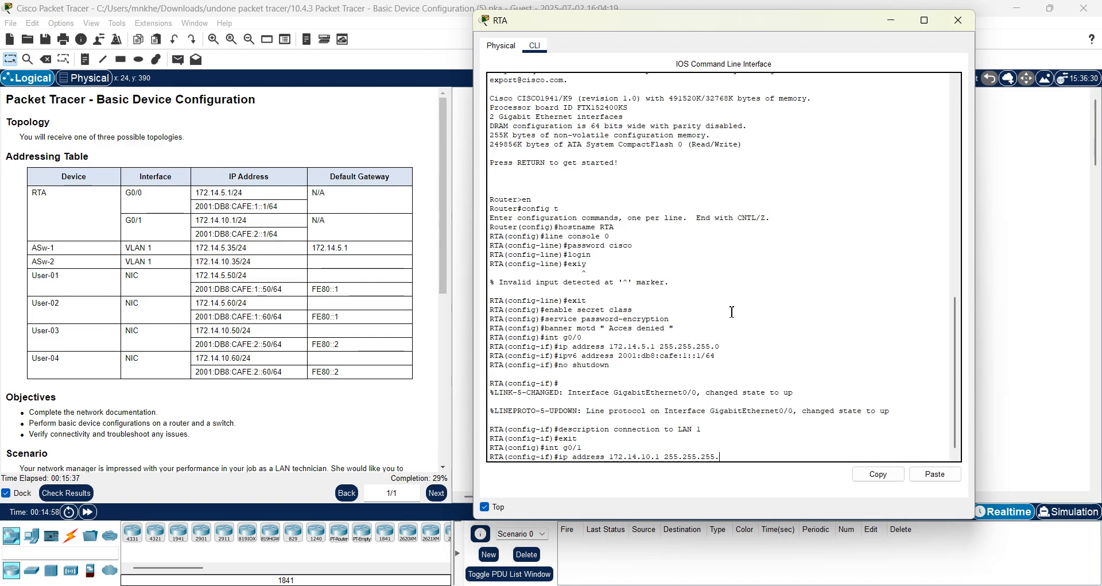
type("0")
key("Return")
type("ip")
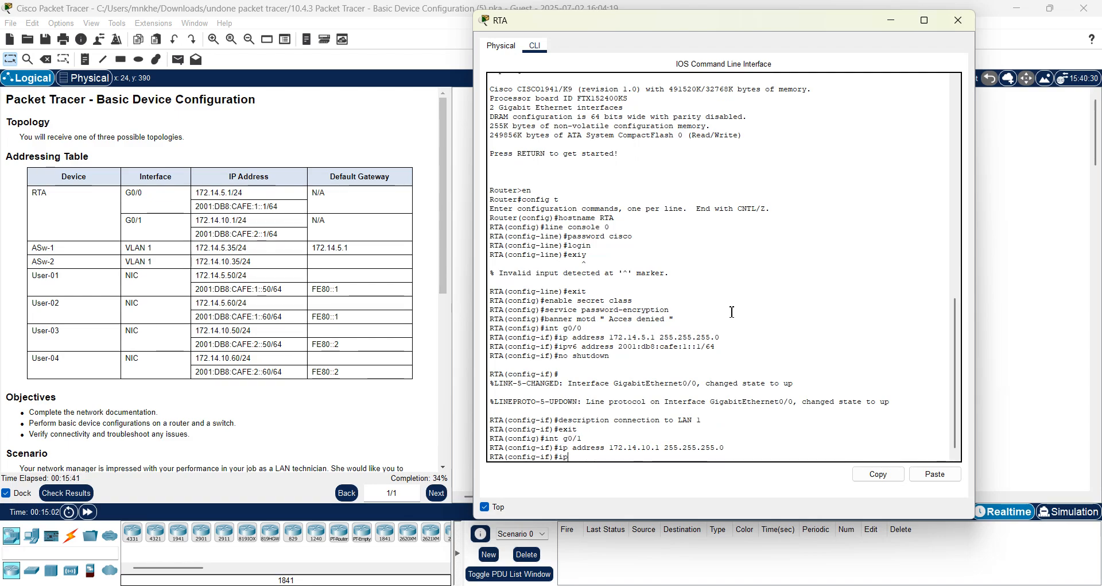
type("v6 address ")
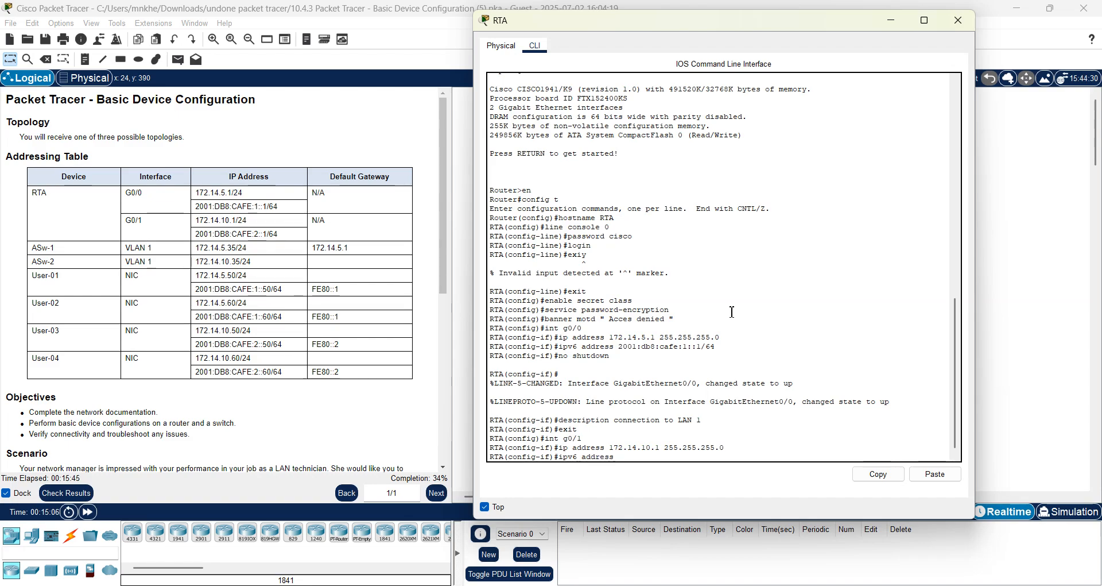
type("2001:db8:cafe:")
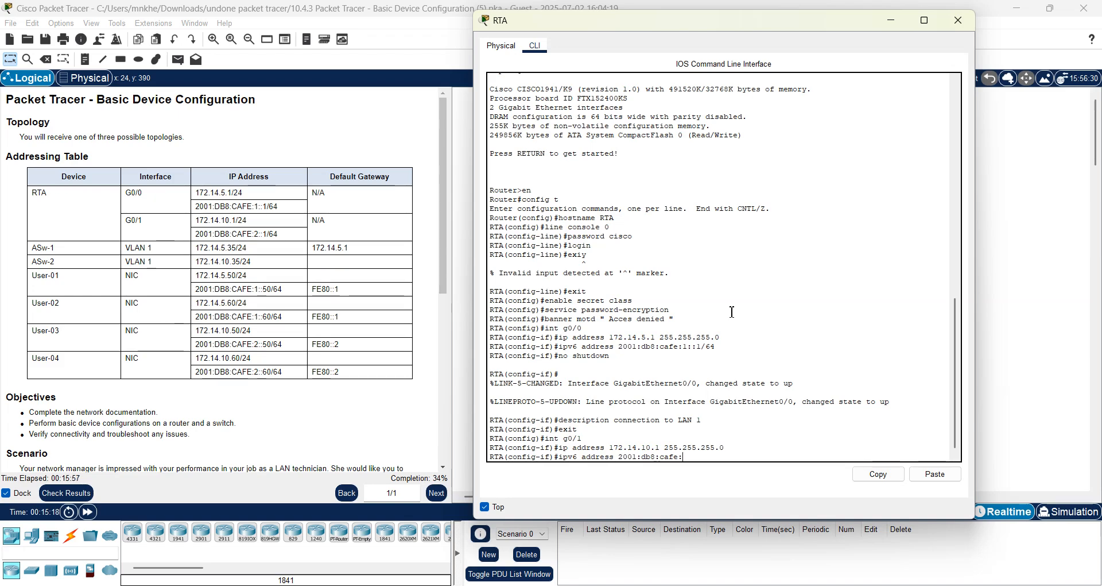
type("2::1")
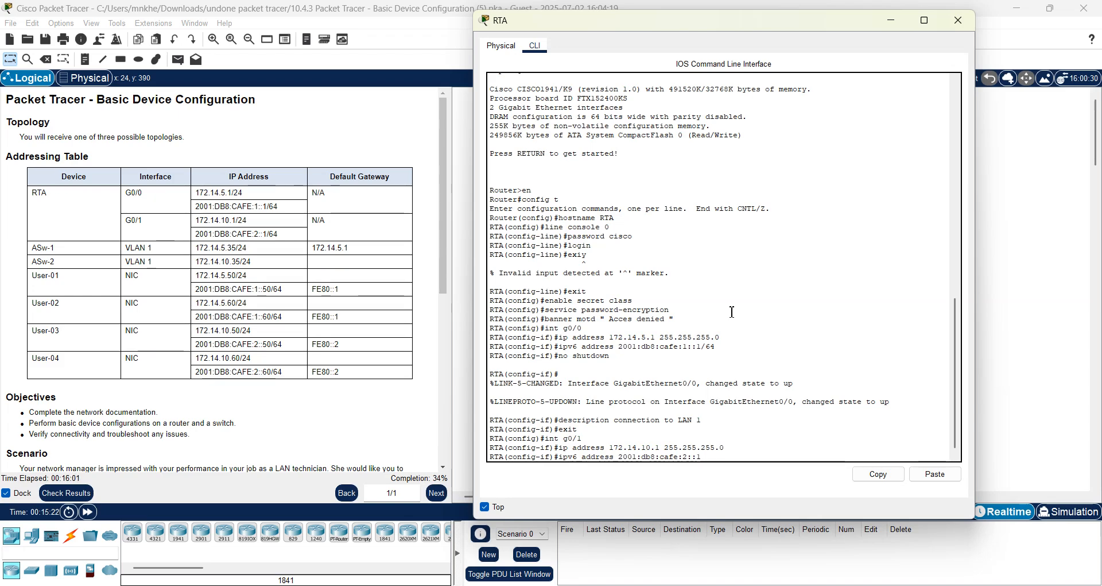
type("/64")
key("Return")
type("no shu")
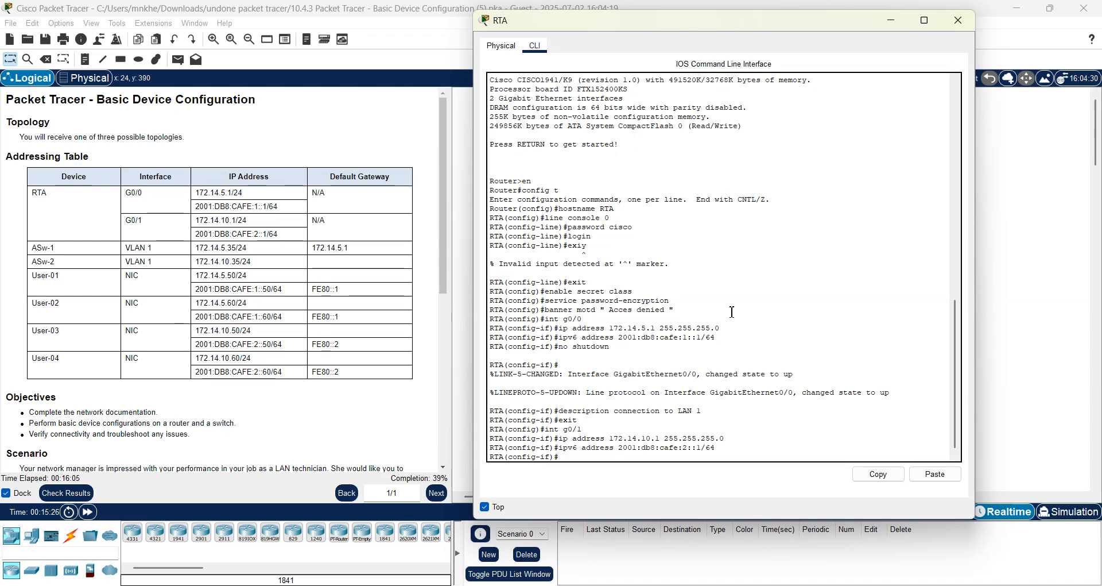
type("tdown")
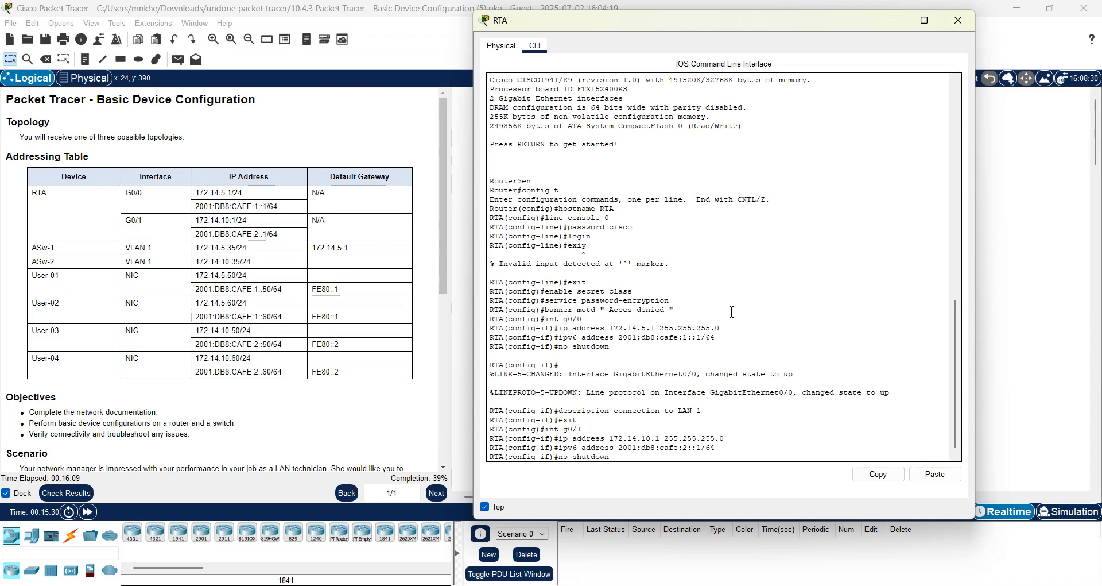
key("Return")
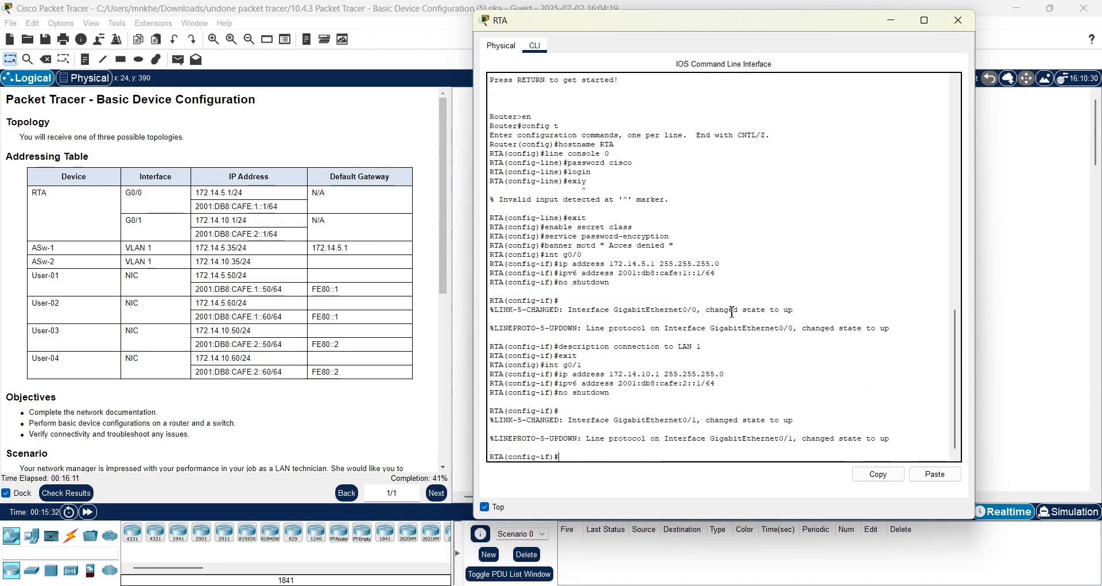
Add the description "connection to LAN 1" to G0/1 and exit the interface.
type("desc")
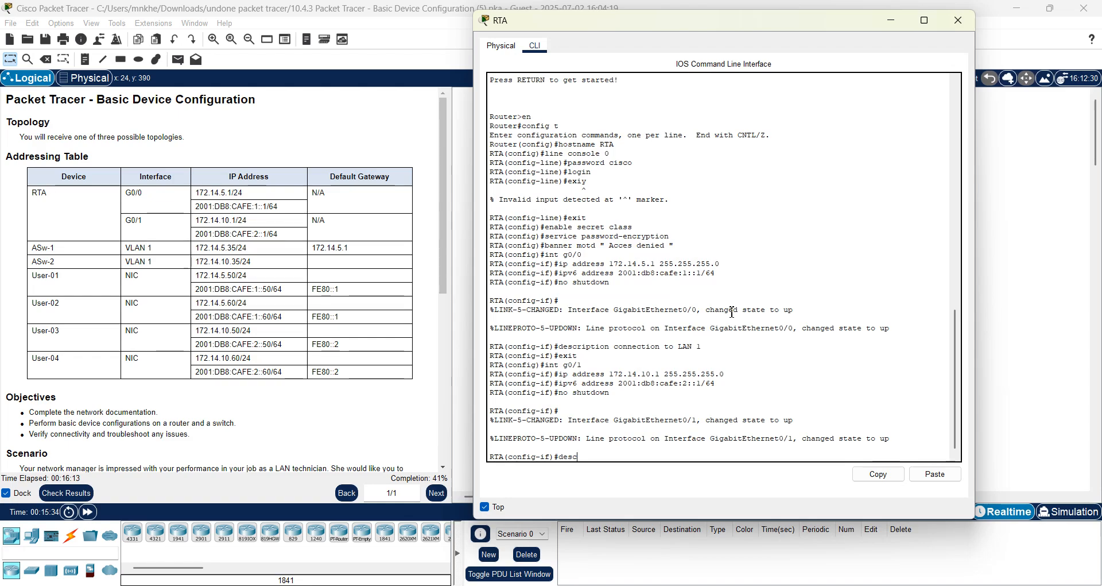
type("ript")
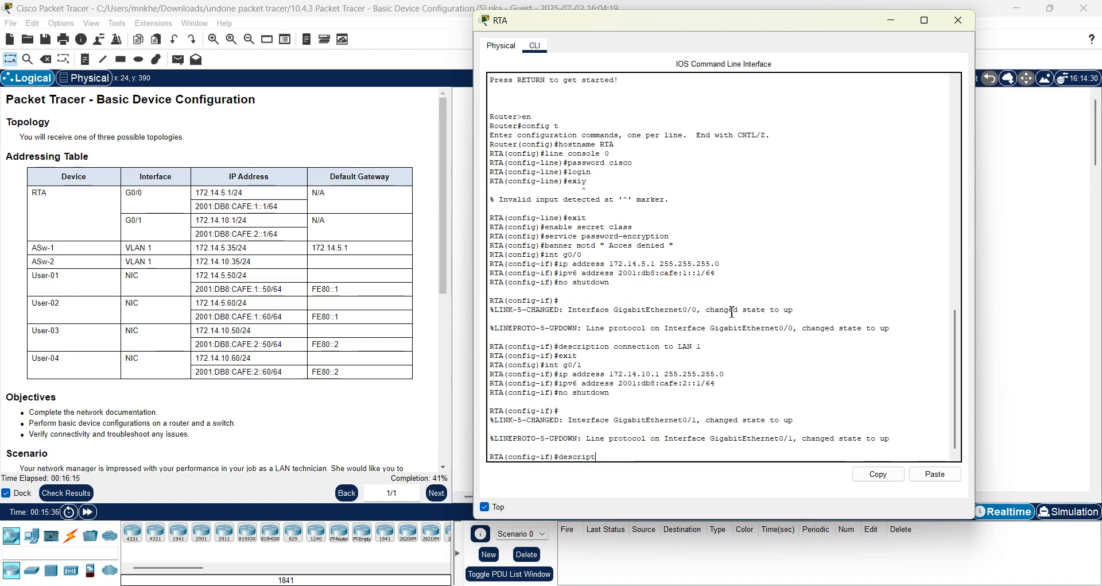
type("ion")
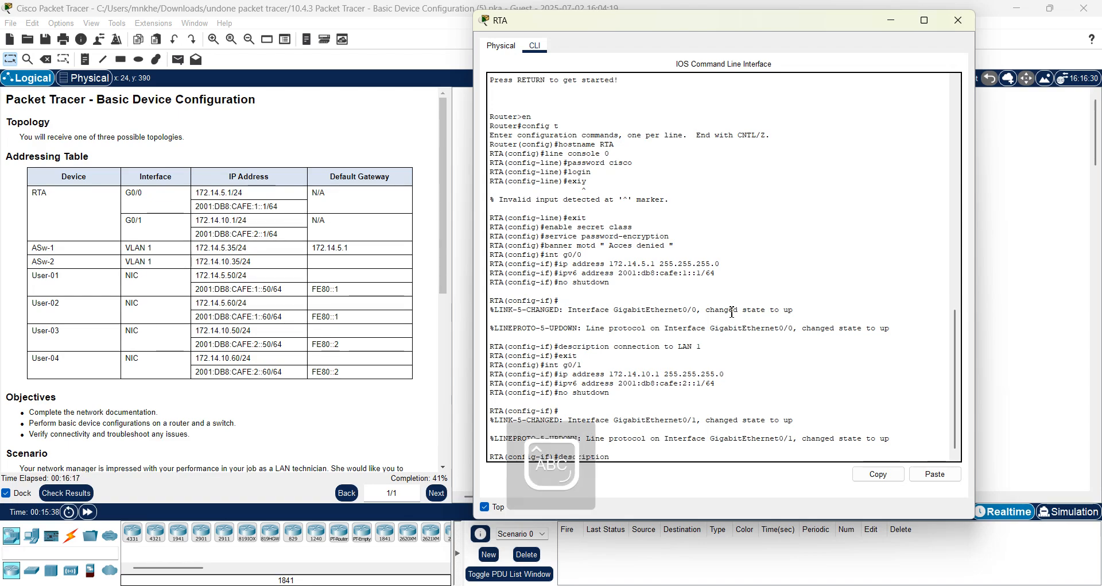
key("Caps_Lock")
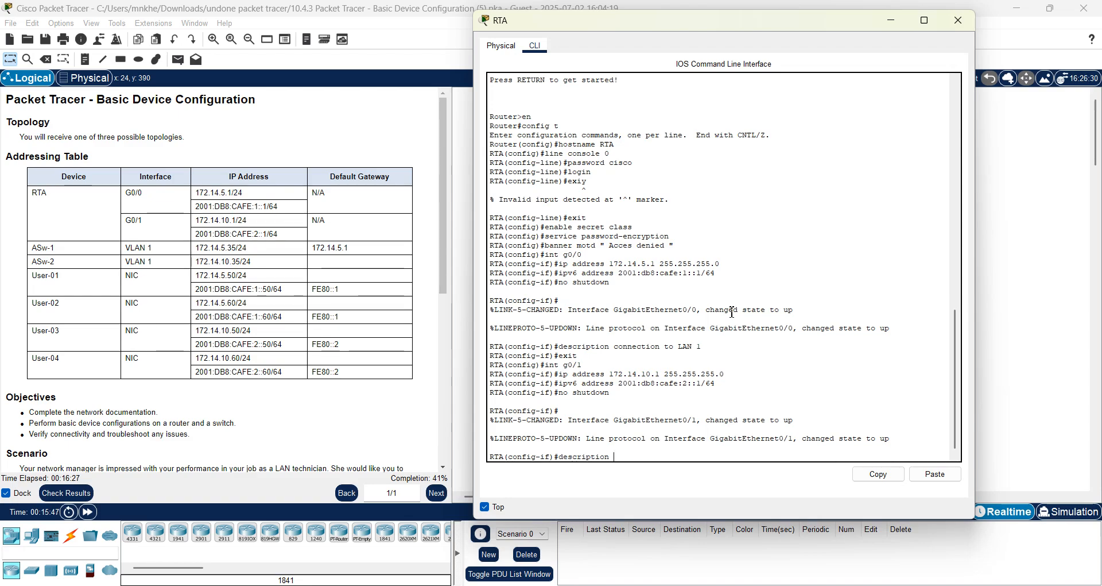
type("connecttion to")
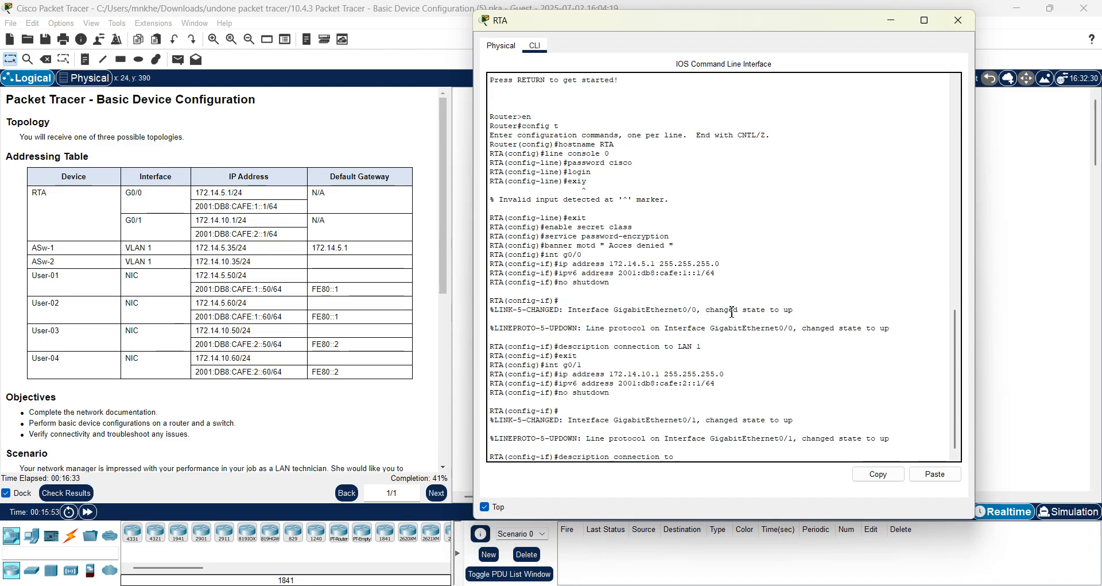
type(" LAN")
key("Caps_Lock")
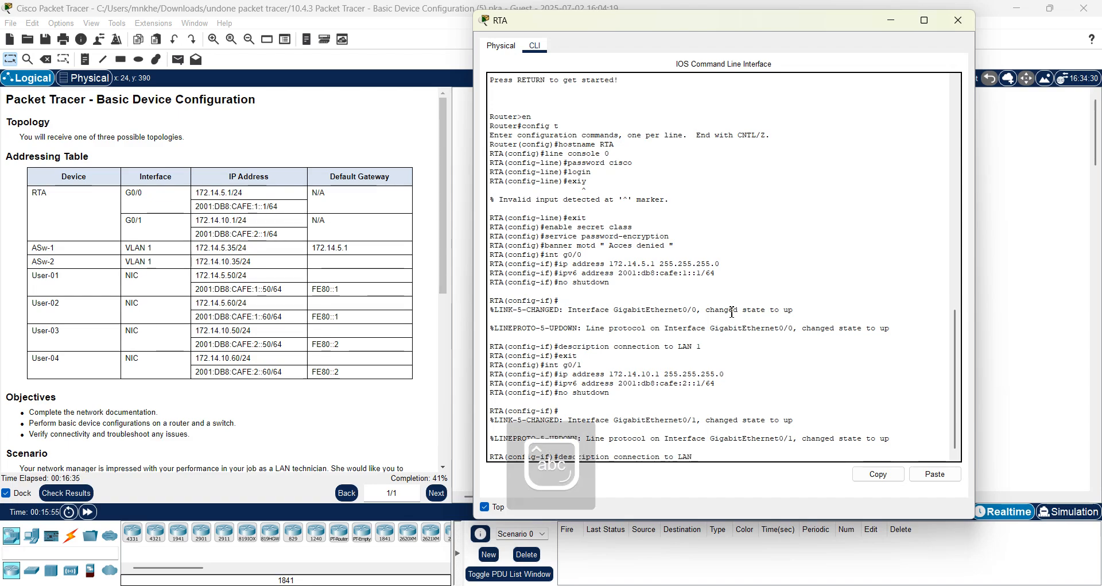
type("1")
key("Return")
key("Return")
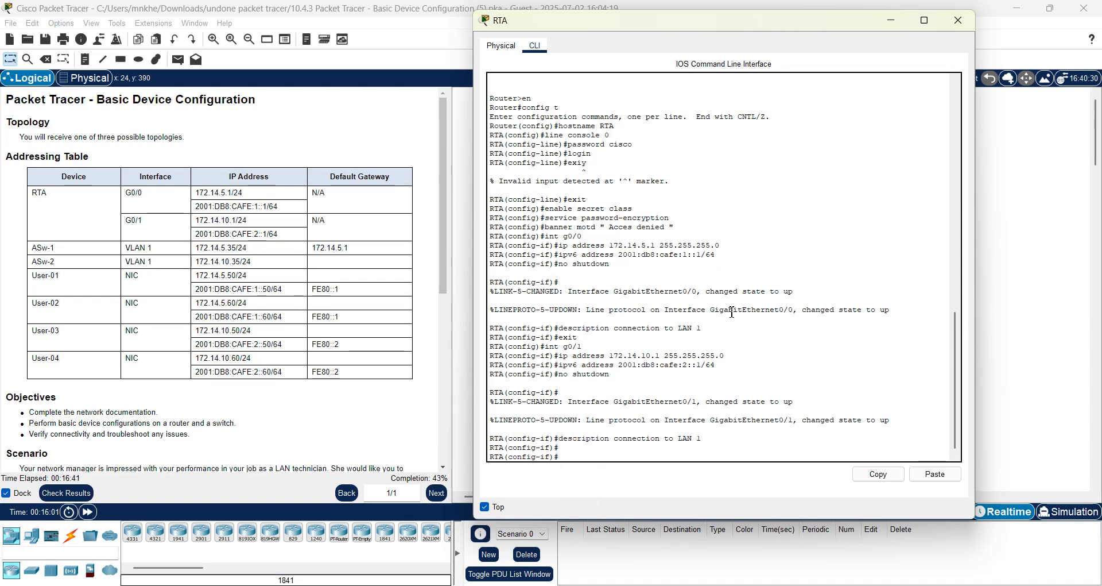
type("exit")
key("Return")
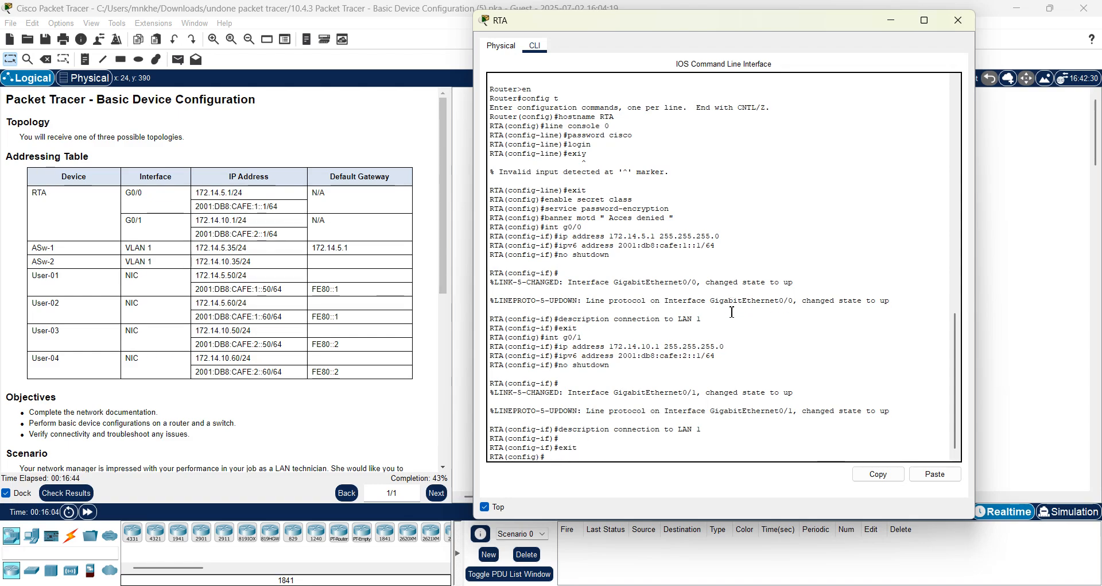
Scroll to the Requirements, then exit global configuration back to the RTA# prompt.
left_click(444, 468)
left_click(444, 468)
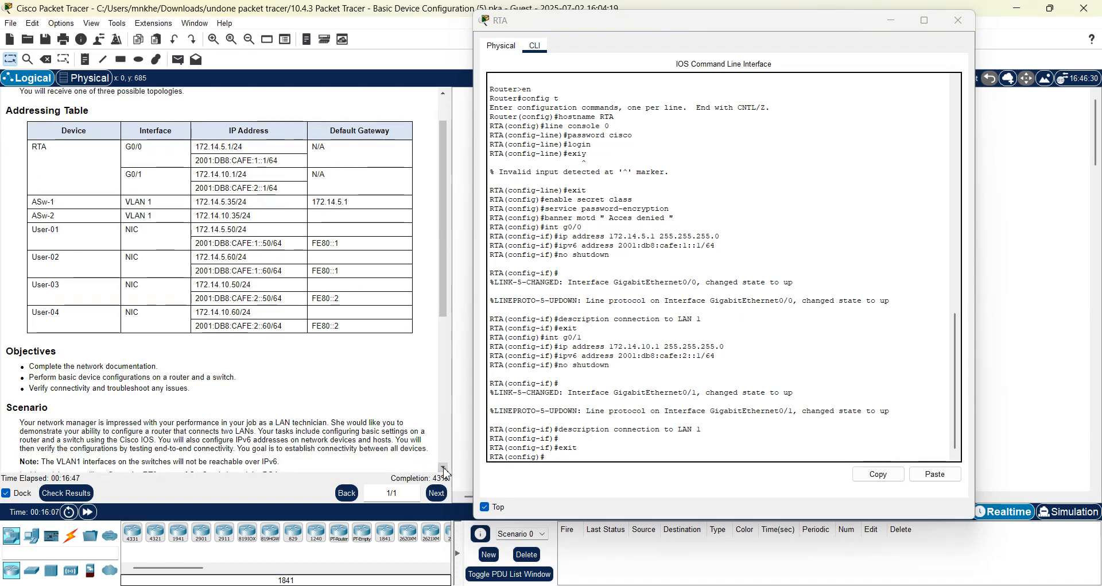
left_click(443, 468)
scroll(446, 472, "down", 10)
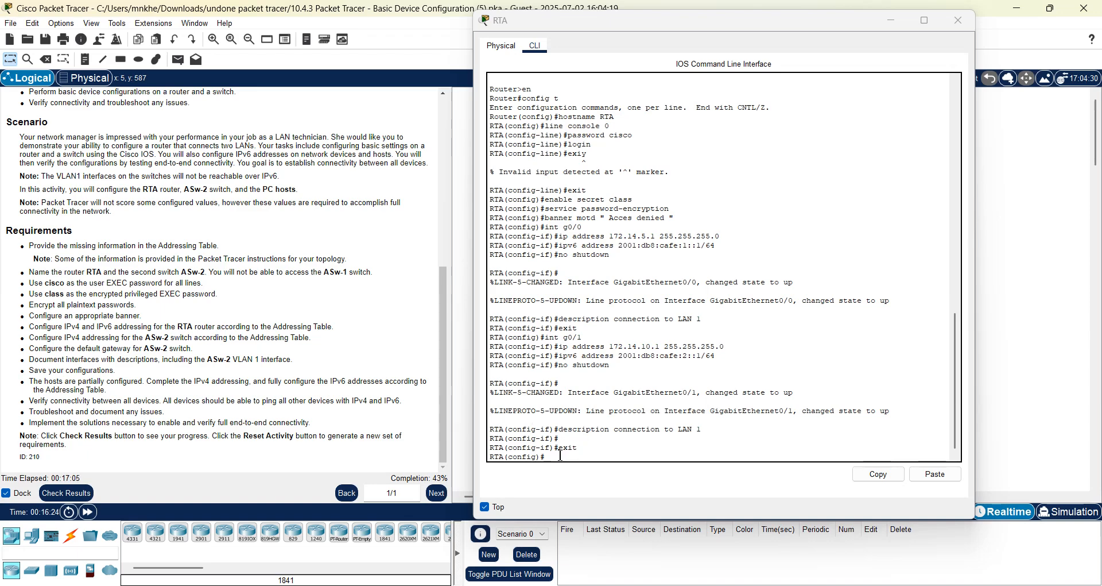
type("l")
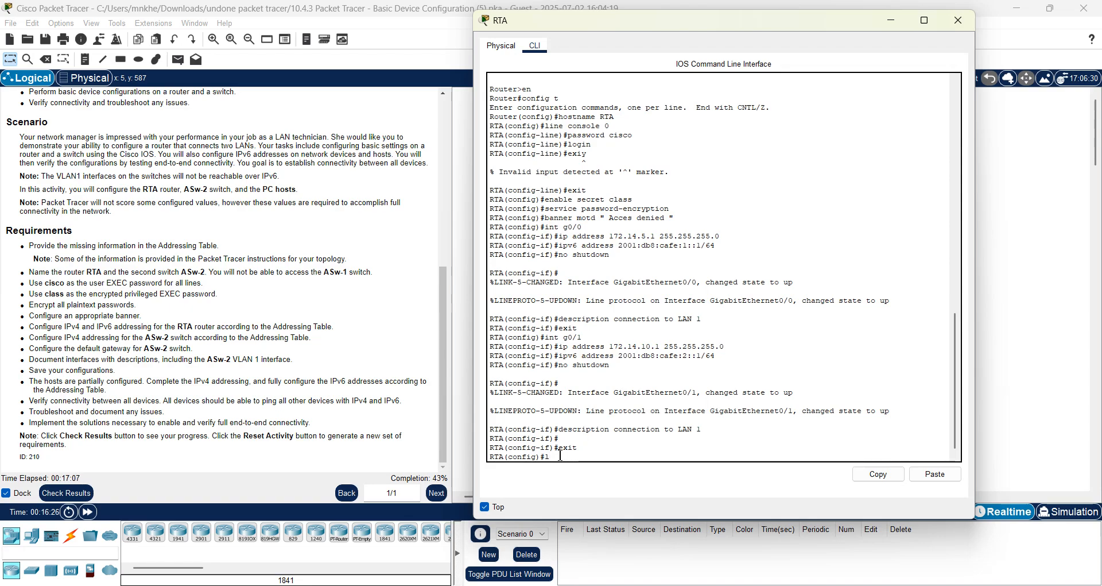
key("BackSpace")
type("exit")
key("Return")
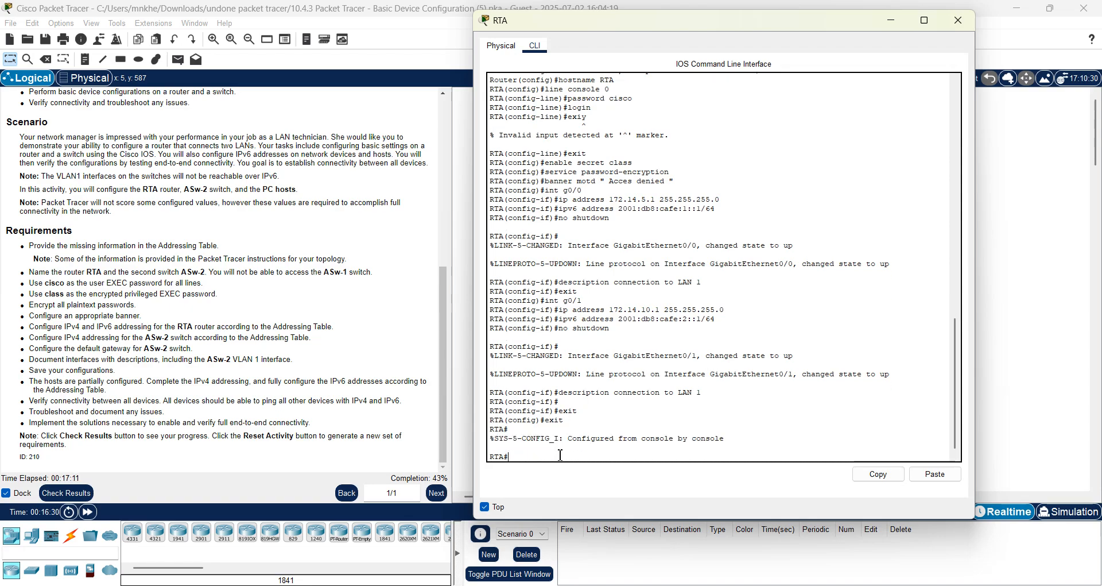
left_click(446, 198)
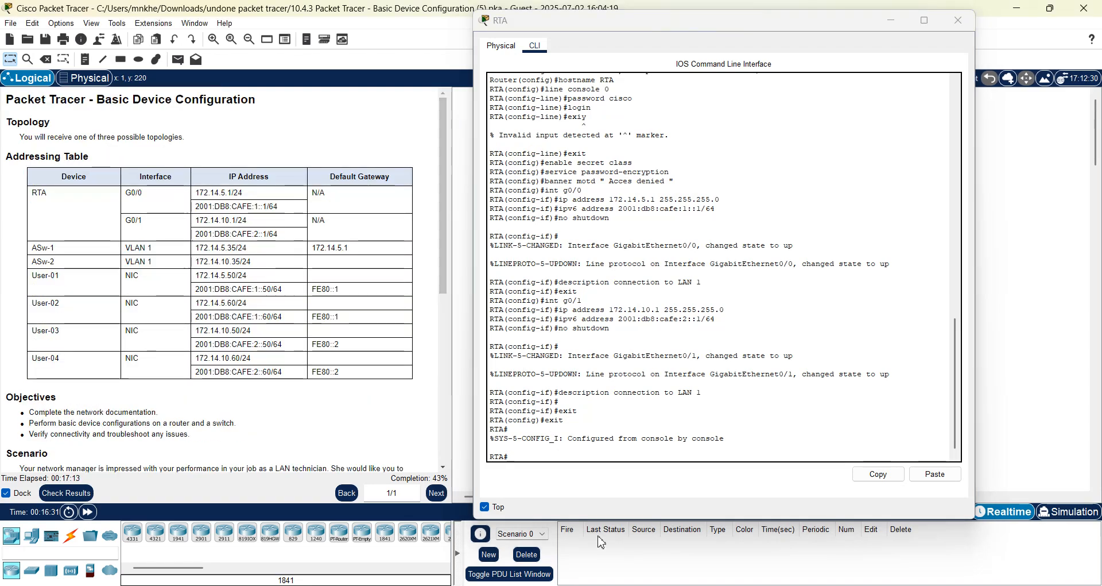
left_click(521, 460)
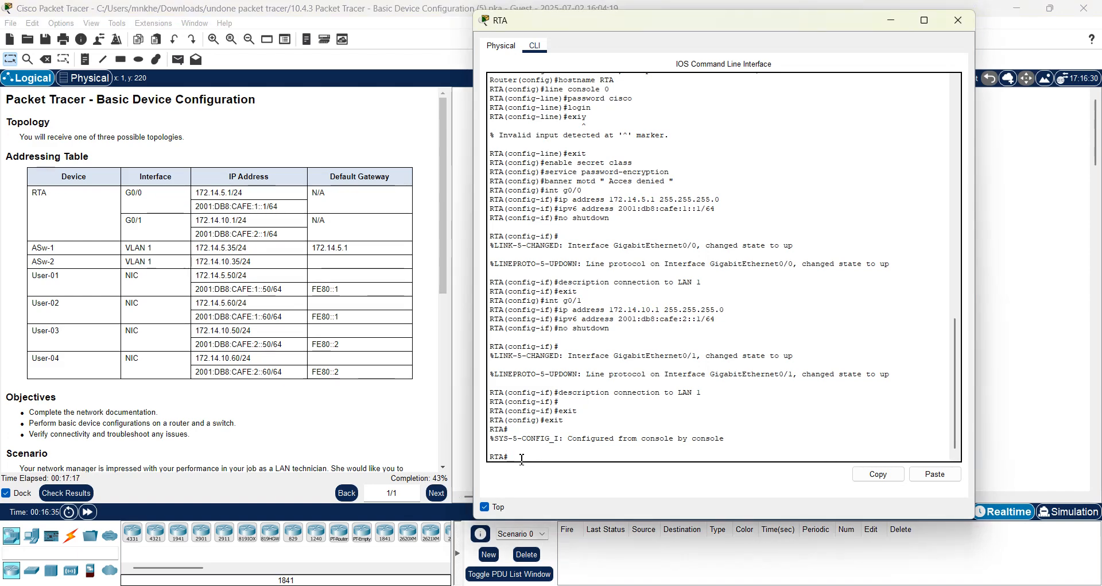
List RTA's full running configuration with show run, paging to the end, then start config t.
type("show run")
key("Return")
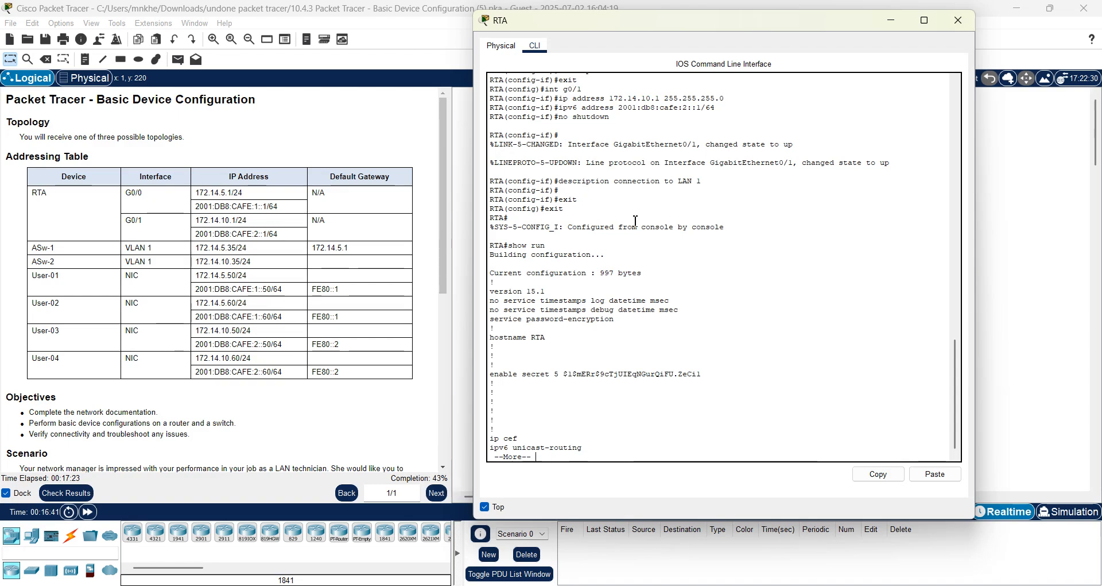
key("space")
key("space")
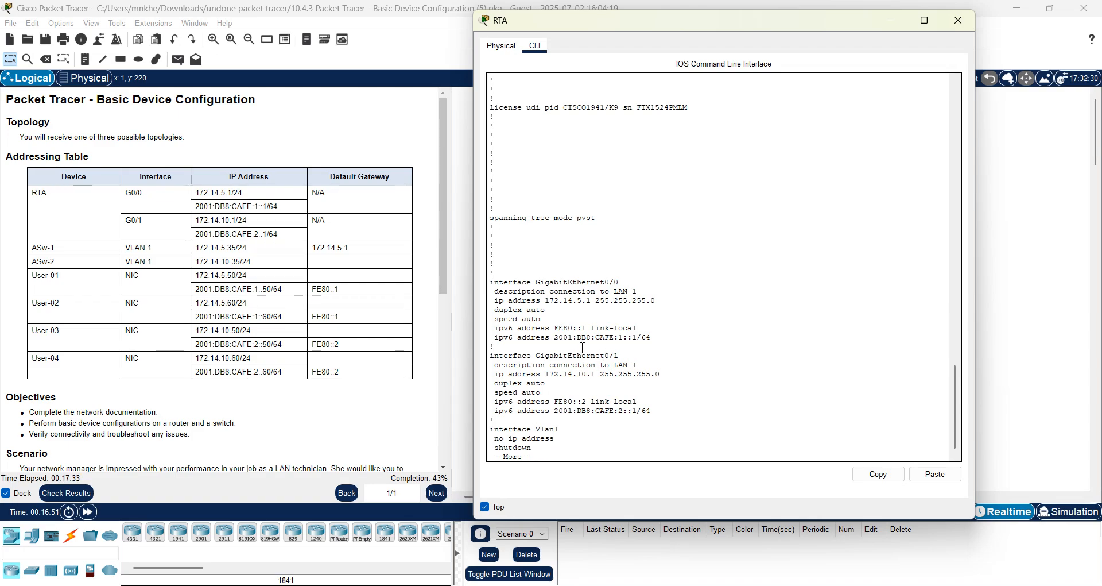
key("space")
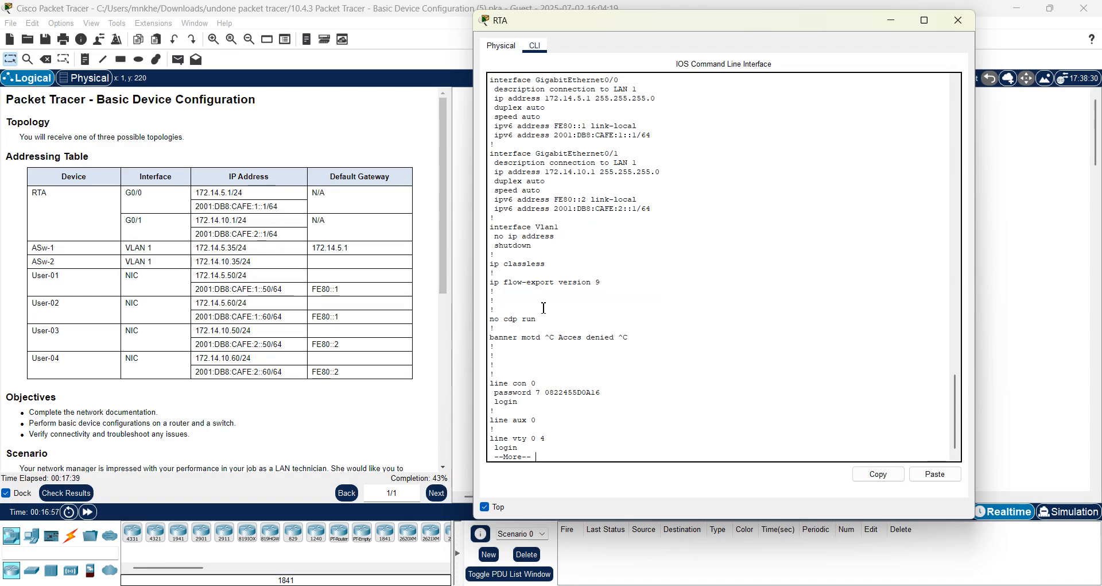
key("space")
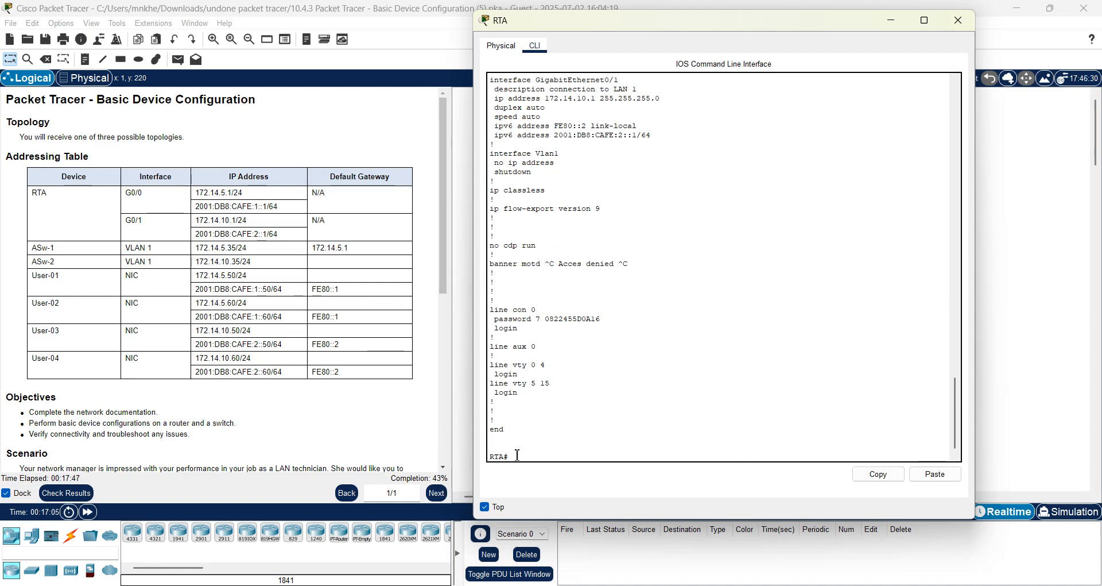
type("config t")
Secure RTA's vty lines 0–4 with the user EXEC password and login, then close RTA.
key("Return")
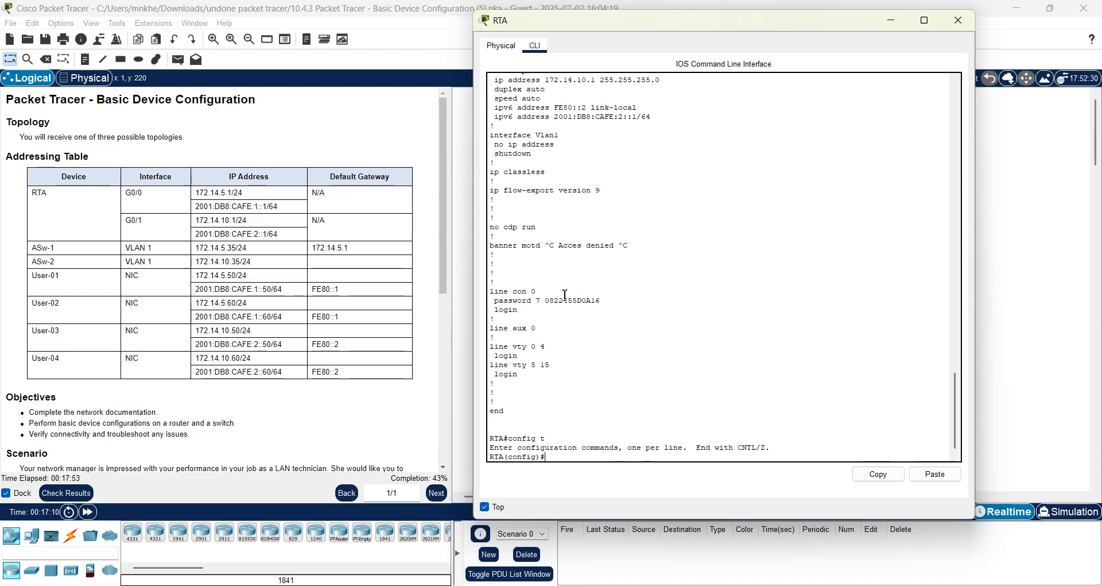
type("line")
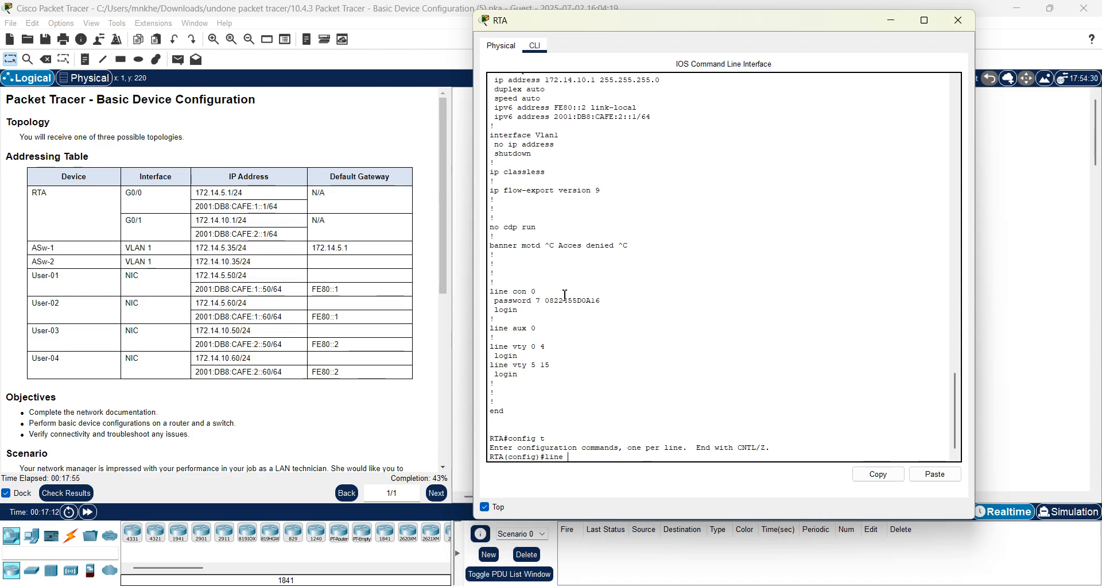
type(" vty 0 4")
key("Return")
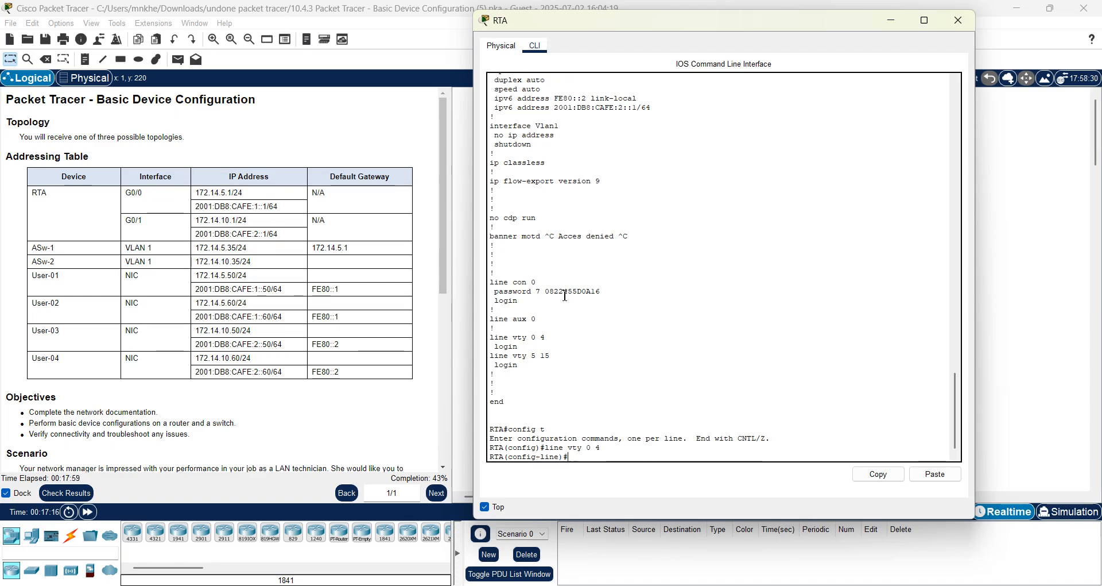
type("passowrd")
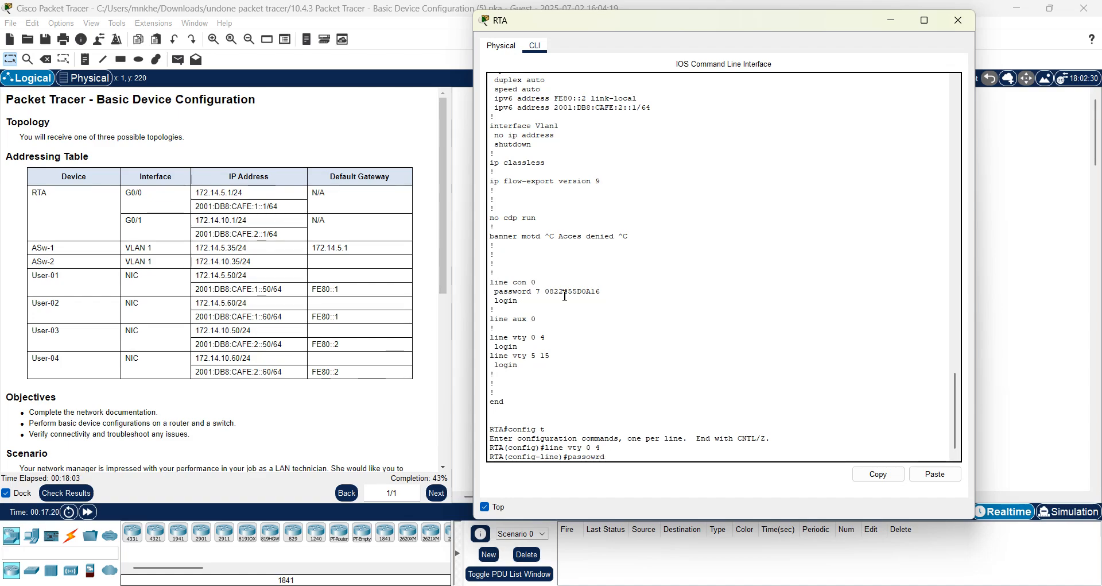
key("BackSpace")
key("BackSpace")
key("BackSpace")
key("BackSpace")
key("BackSpace")
type("word cisco")
key("Return")
type("login")
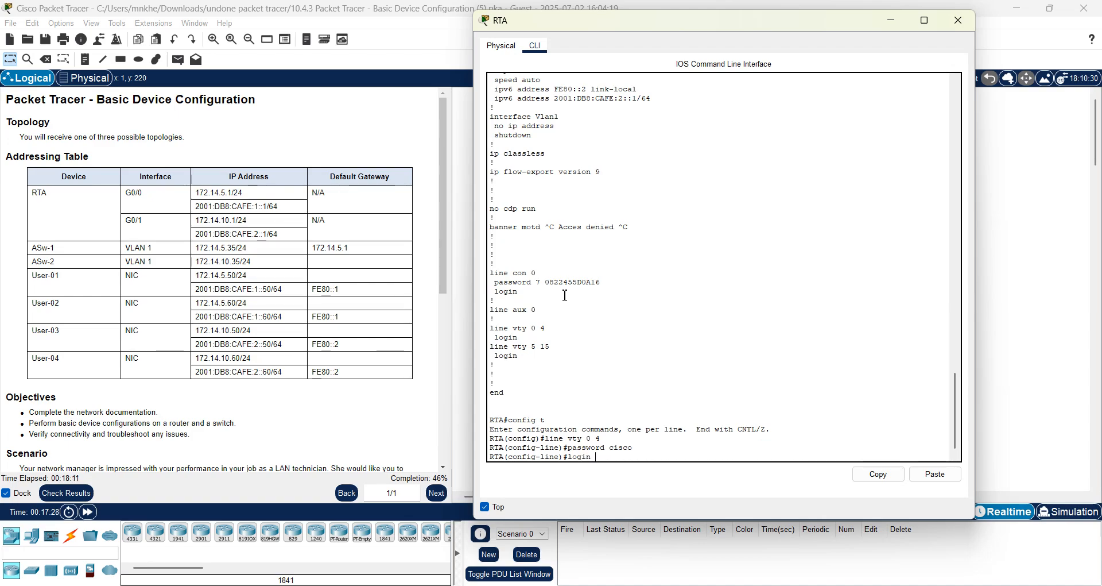
key("Return")
type("ex")
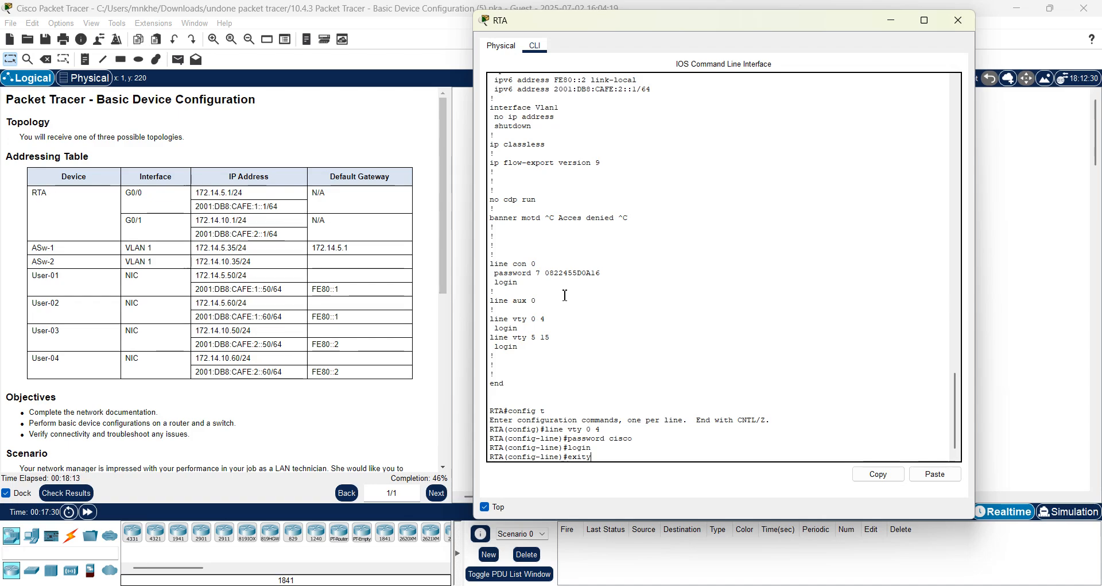
type("it")
key("Return")
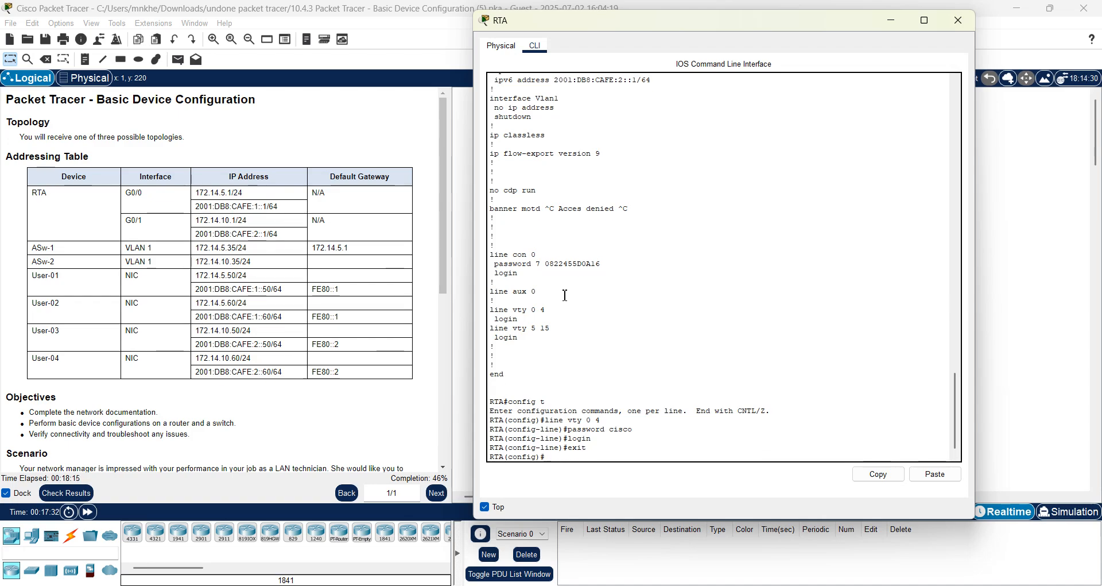
left_click(959, 21)
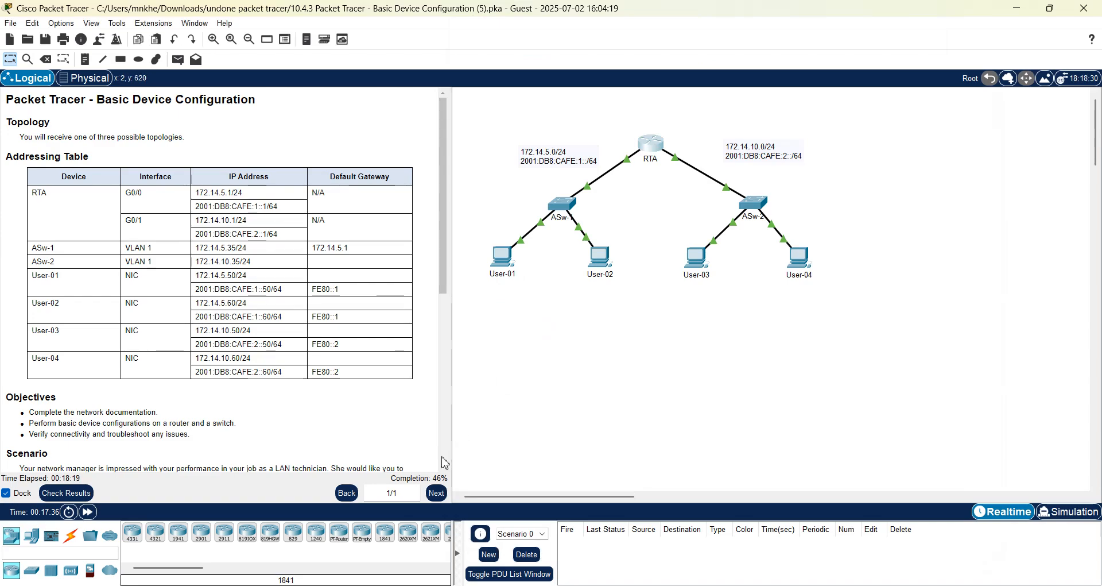
Open the ASw-2 switch's CLI (skipping the locked ASw-1) and bring up its prompt.
scroll(443, 470, "down", 2)
scroll(443, 471, "down", 3)
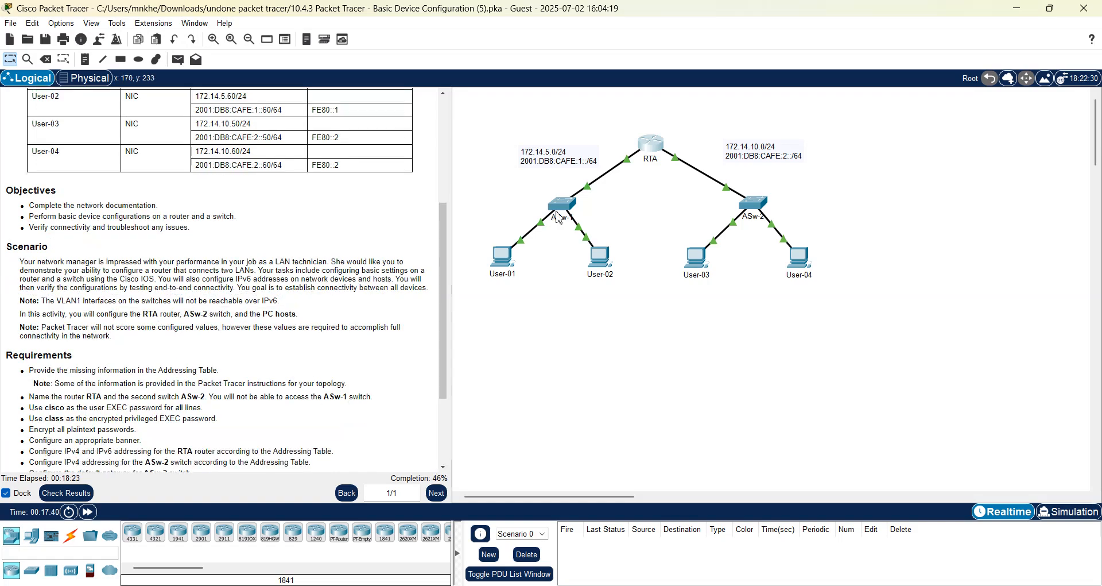
left_click(563, 209)
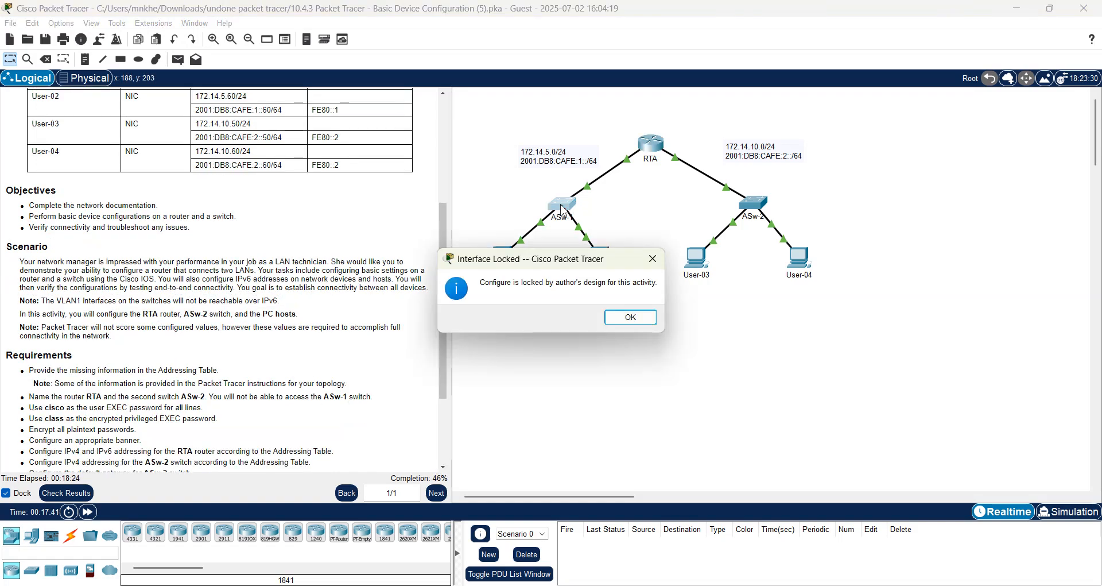
left_click(643, 316)
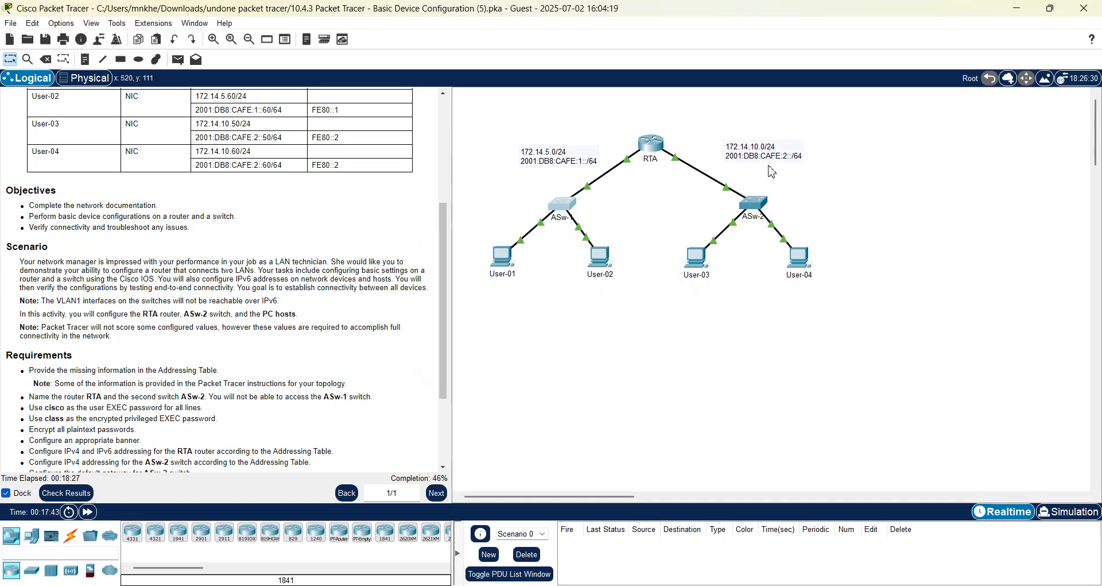
left_click(754, 207)
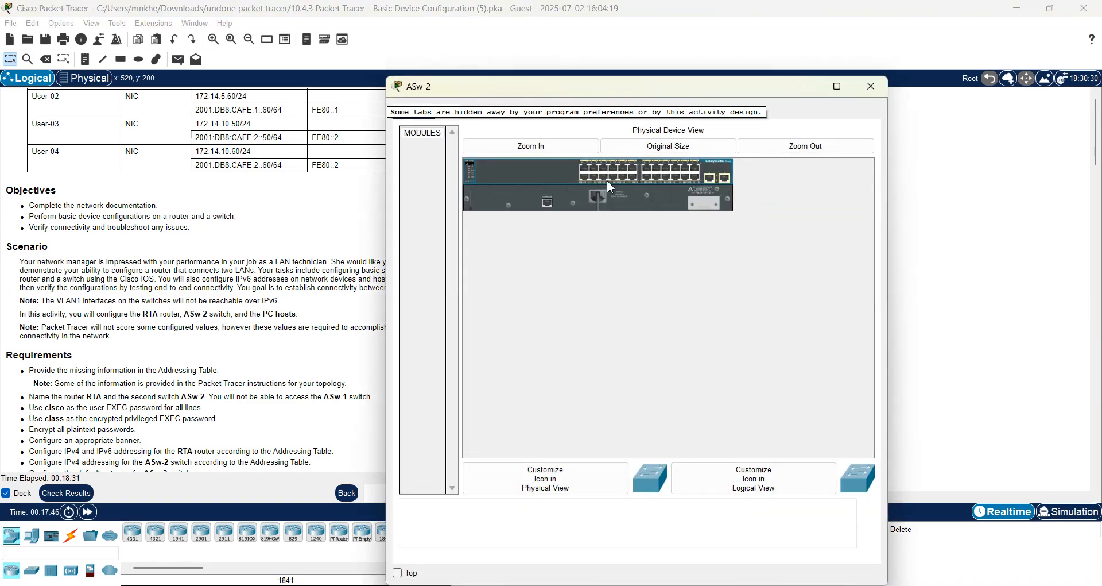
left_click(450, 119)
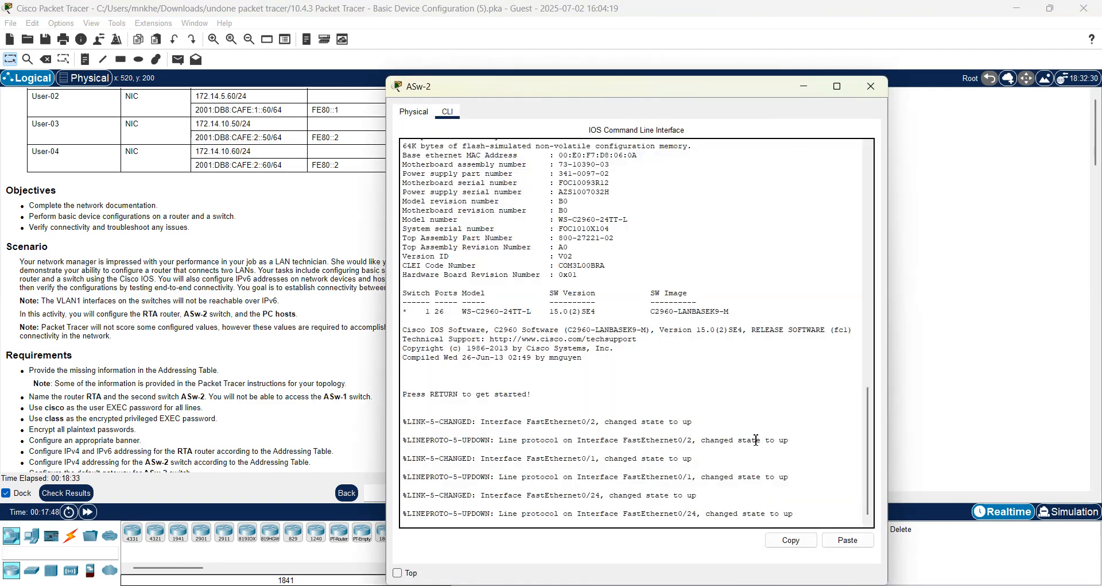
key("Return")
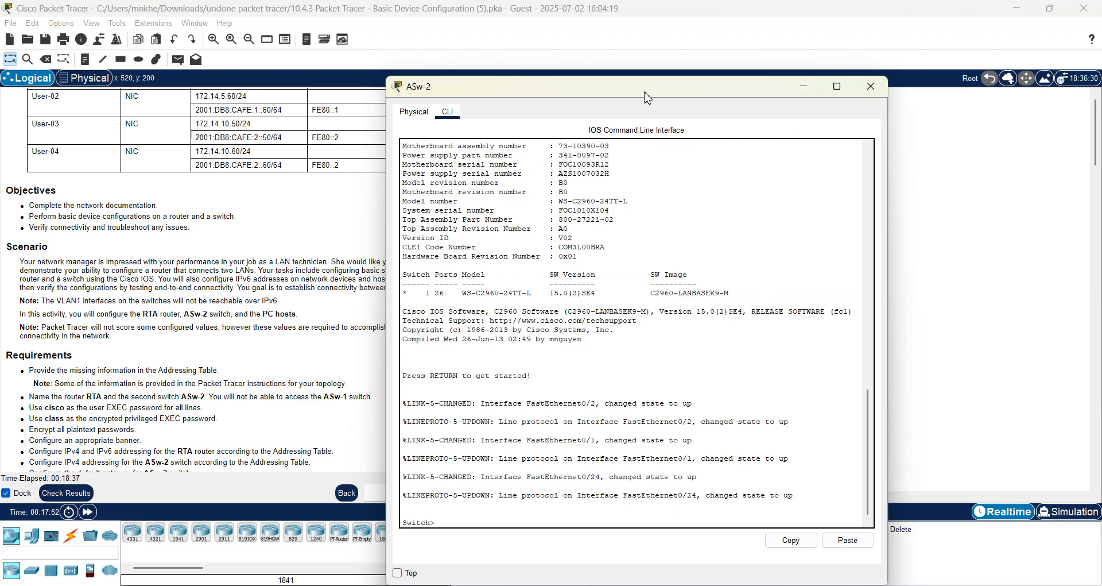
left_click_drag(643, 93, 745, 40)
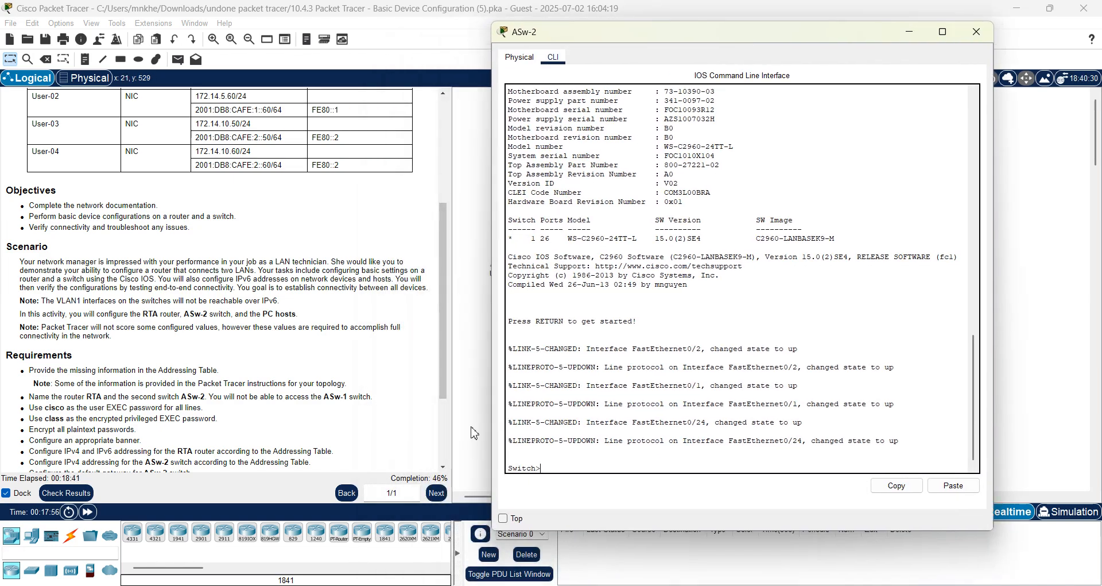
Reopen the ASw-2 CLI window, pin it on top, and focus its command line.
left_click(444, 467)
scroll(444, 470, "down", 3)
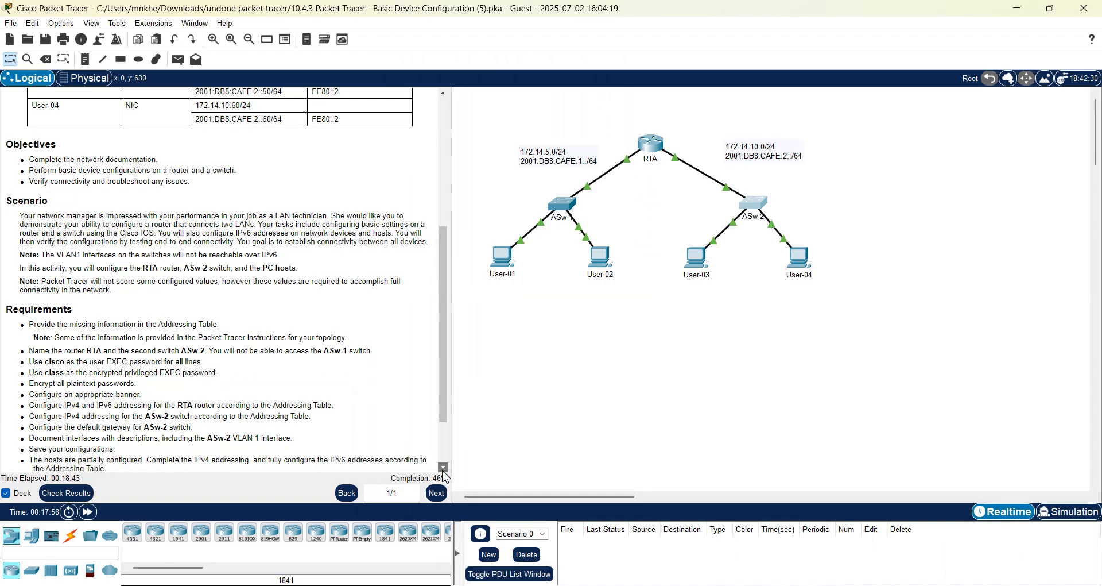
scroll(444, 476, "down", 2)
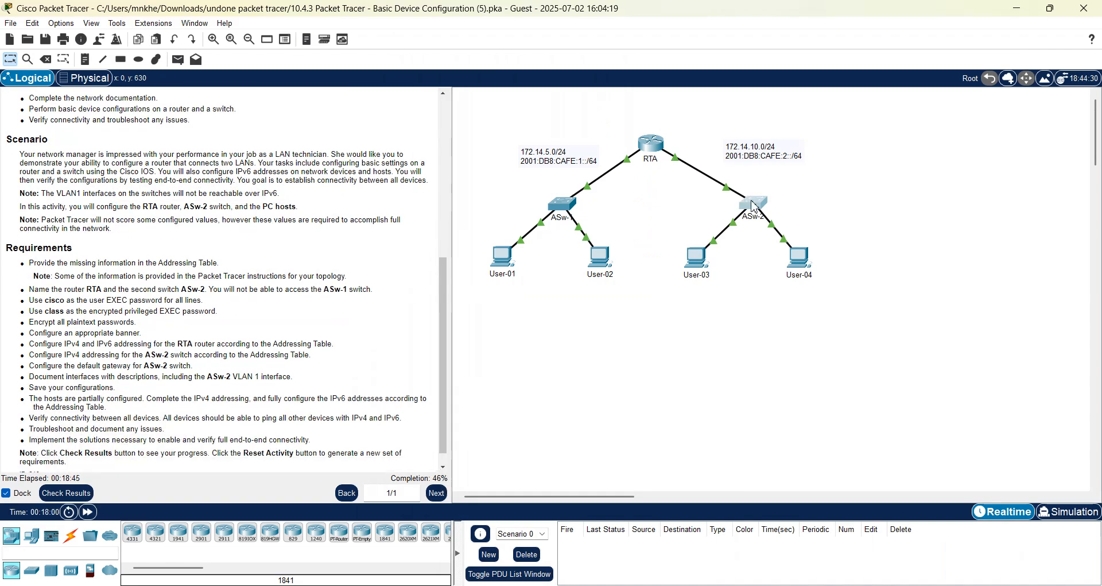
left_click(754, 202)
left_click(505, 520)
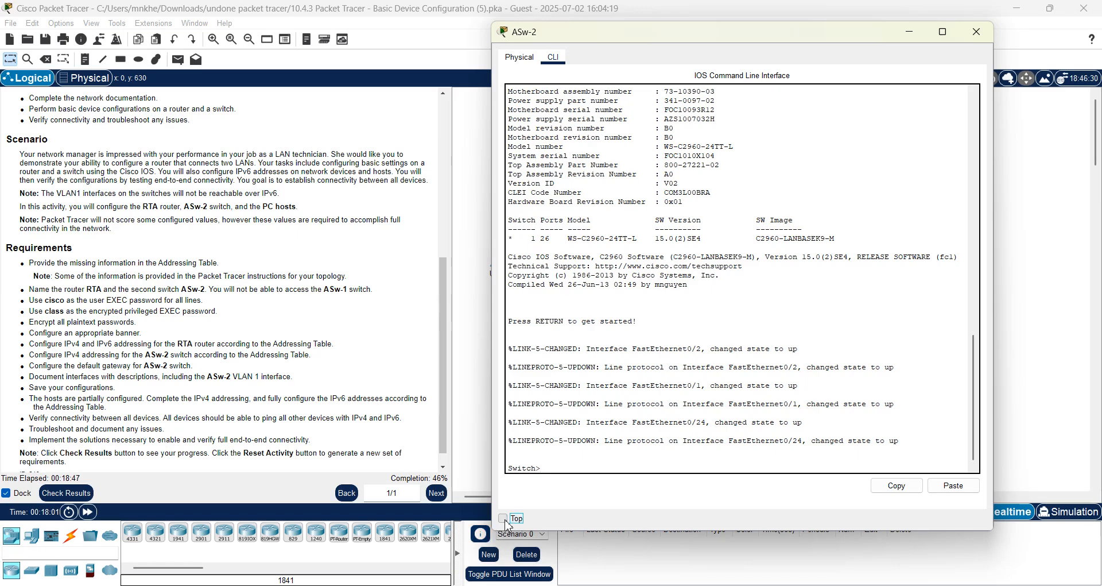
left_click(553, 470)
Enter global configuration on the switch and set its hostname to ASw-2.
type("en")
key("Return")
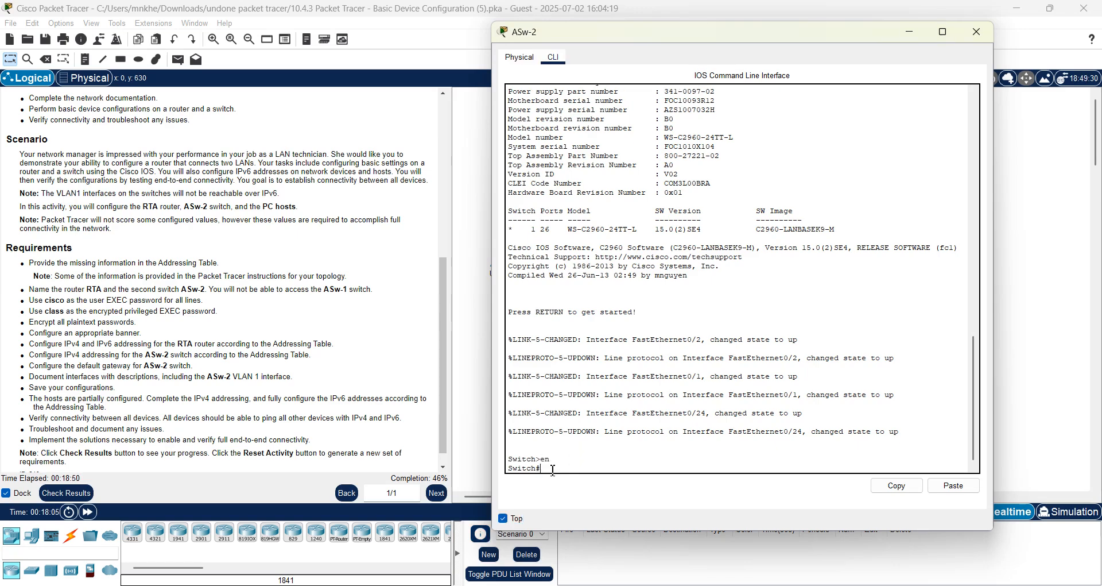
type("co")
type("nfig t")
key("Return")
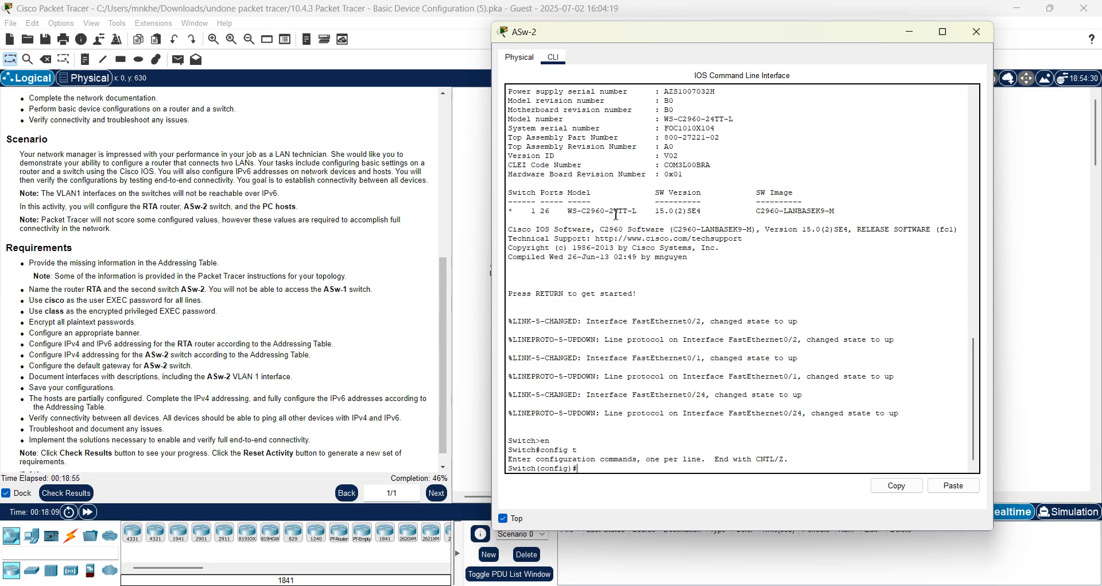
type("hostname AS")
key("Caps_Lock")
type("w-")
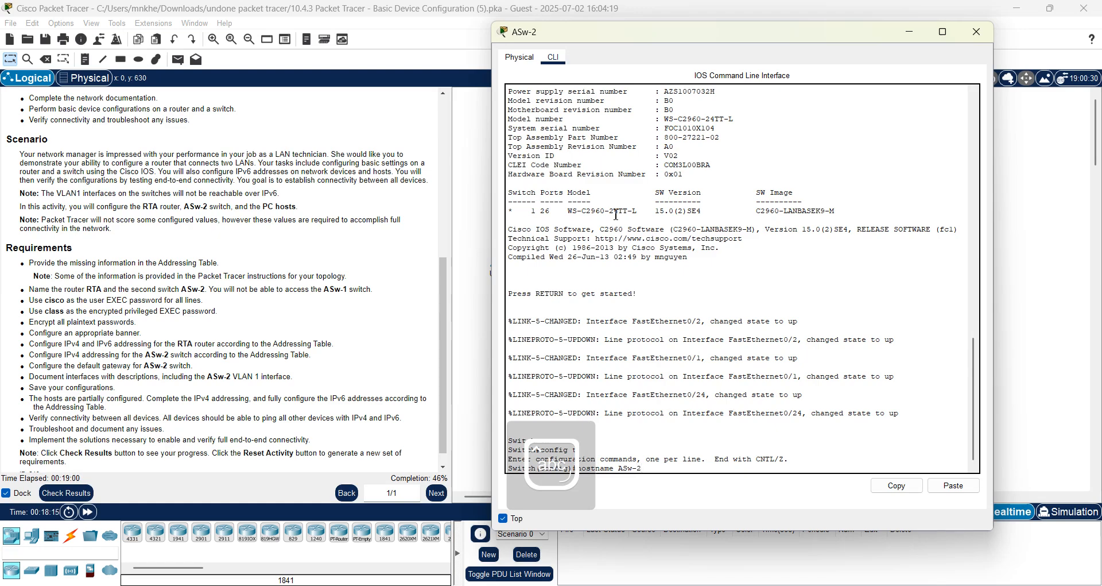
type("2")
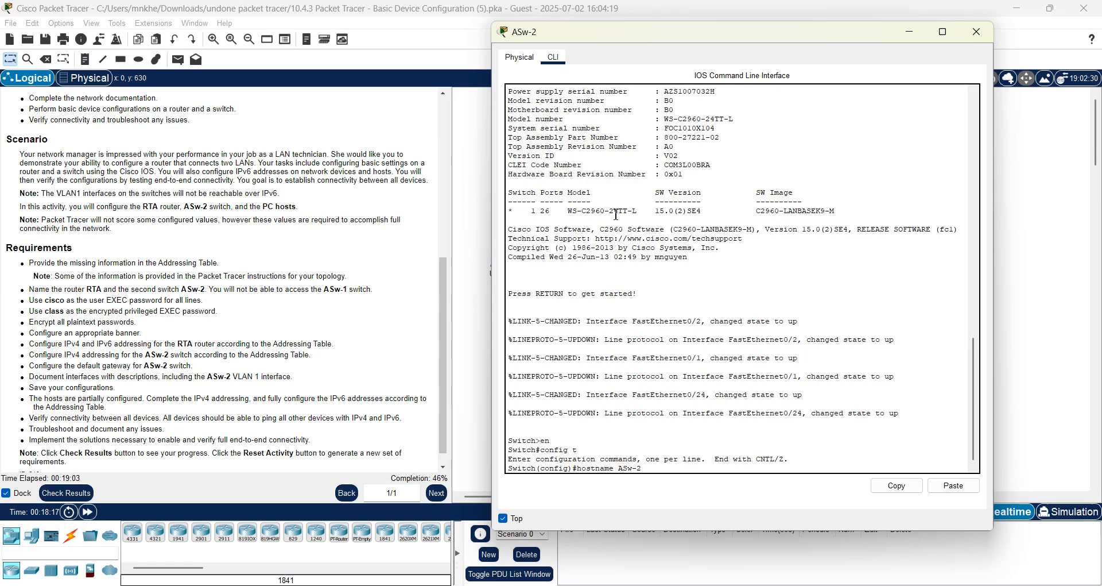
key("Return")
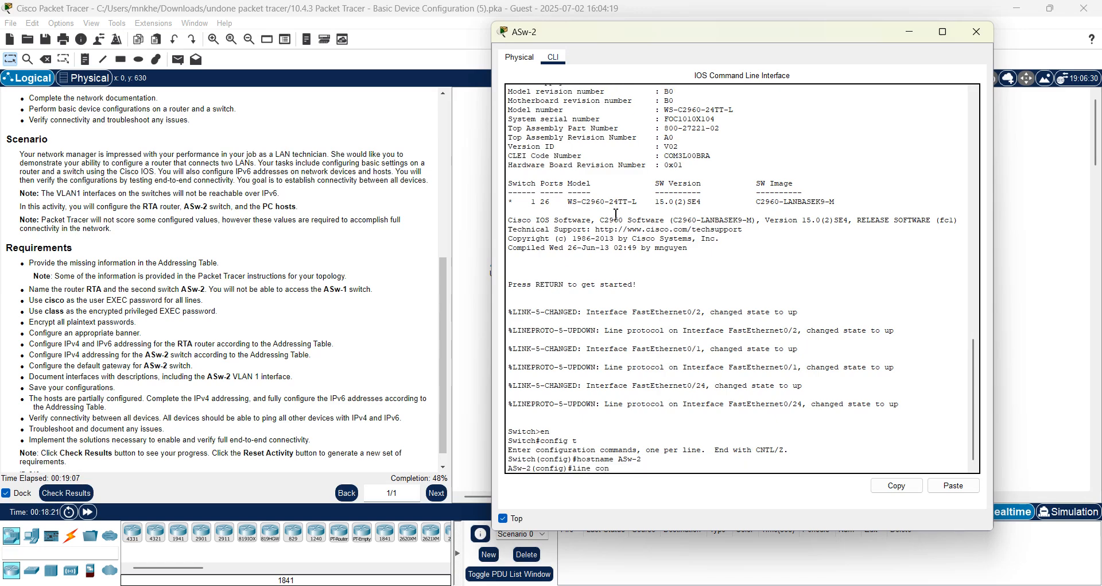
Give ASw-2's console line 0 a password and require login.
type("line console 0")
key("Return")
type("password cisco")
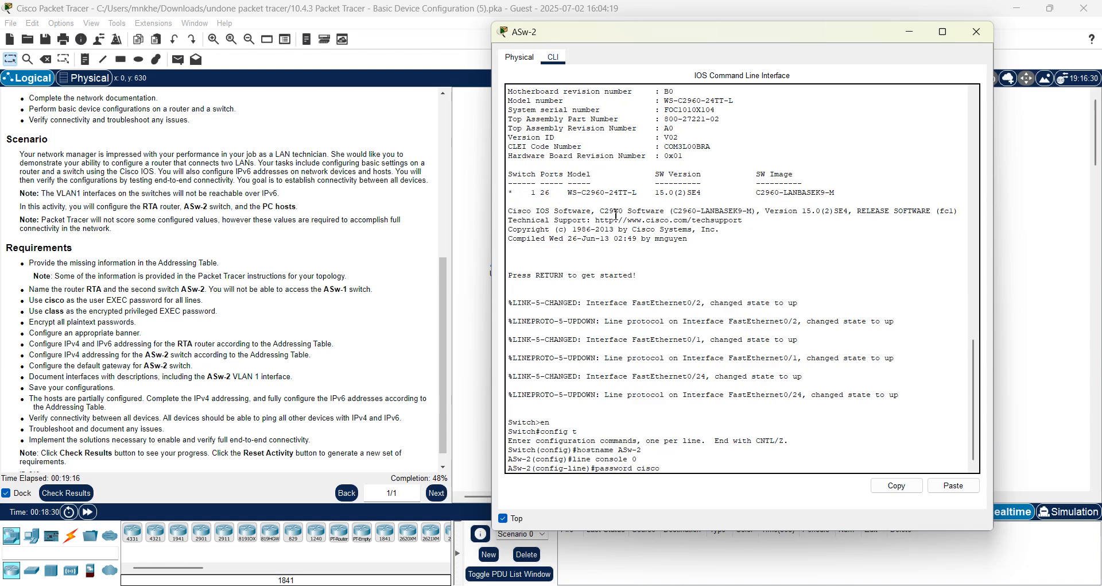
key("Return")
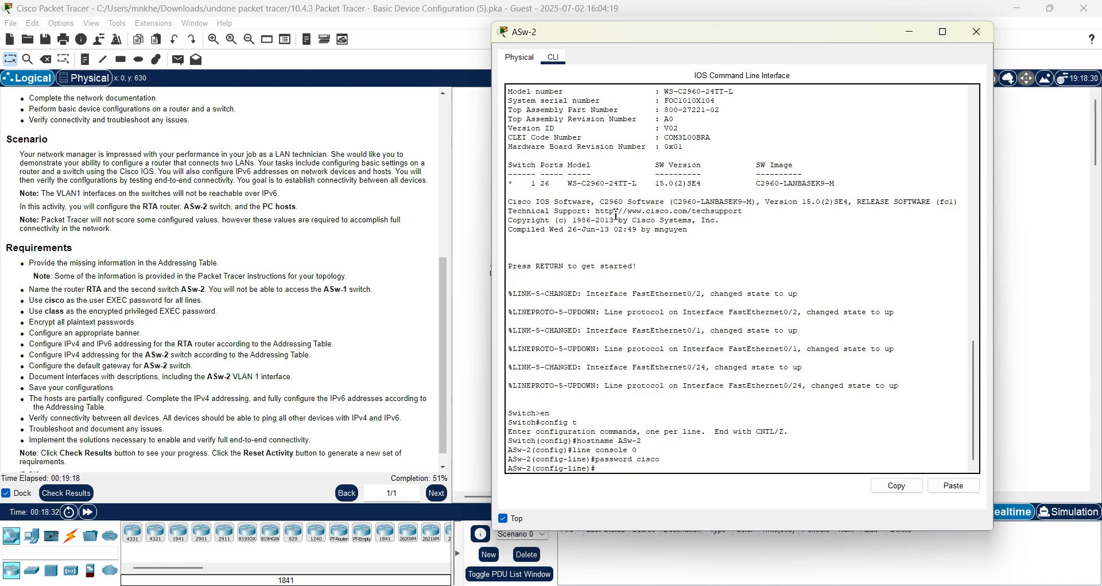
type("login")
key("Return")
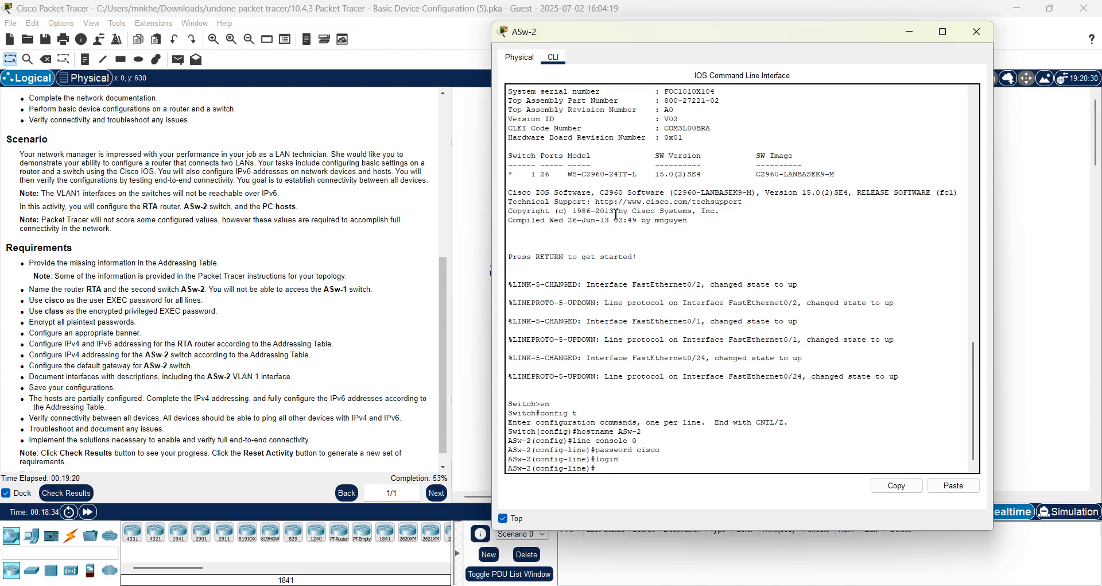
type("exiy")
key("Return")
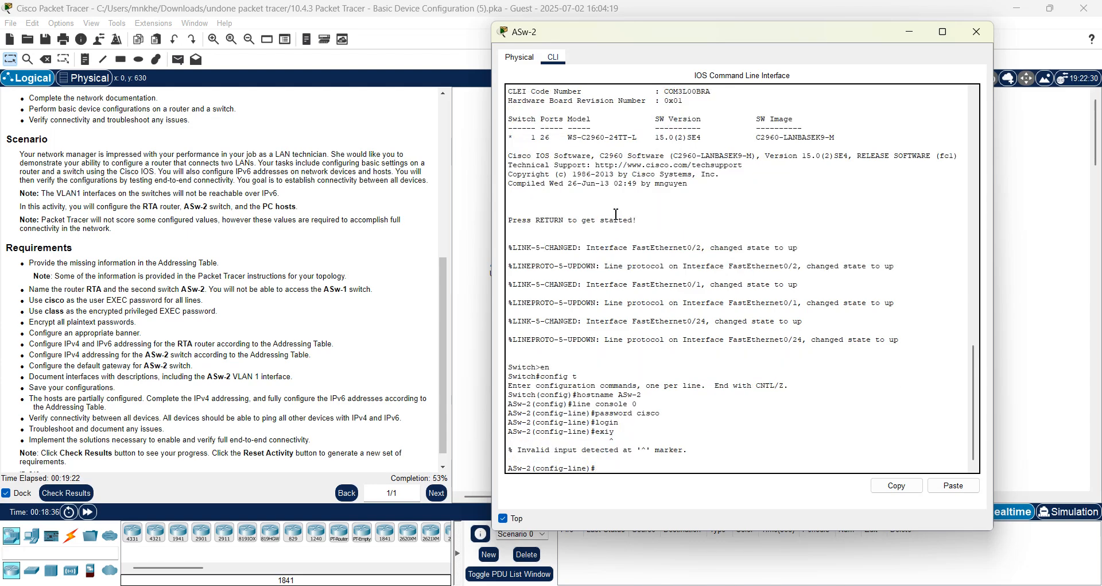
type("it")
key("Return")
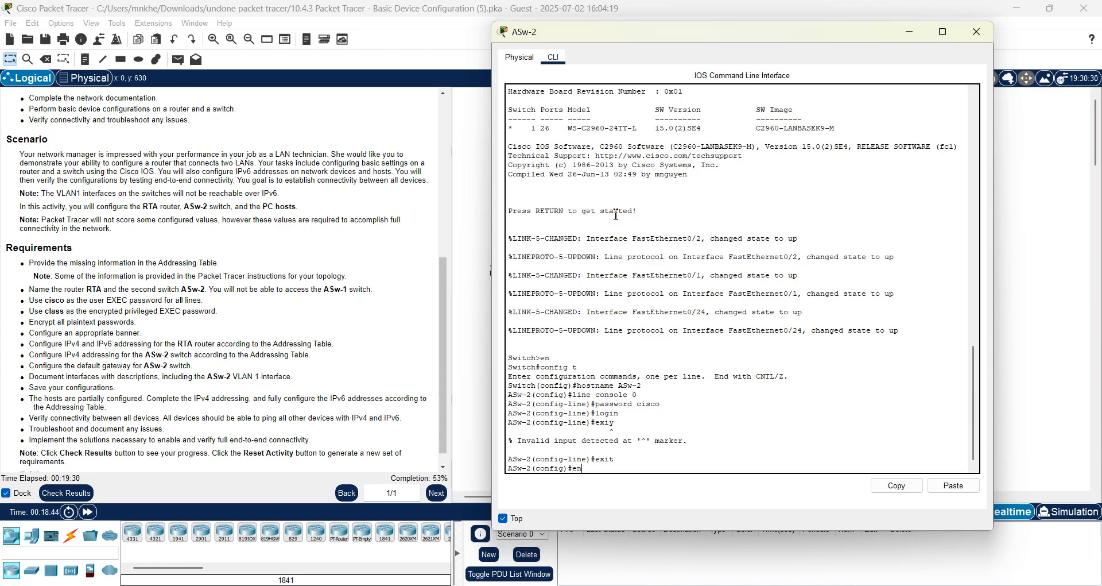
Set the enable secret, turn on service password-encryption, and add an 'Access denied' MOTD banner.
type("enable secret class")
key("Return")
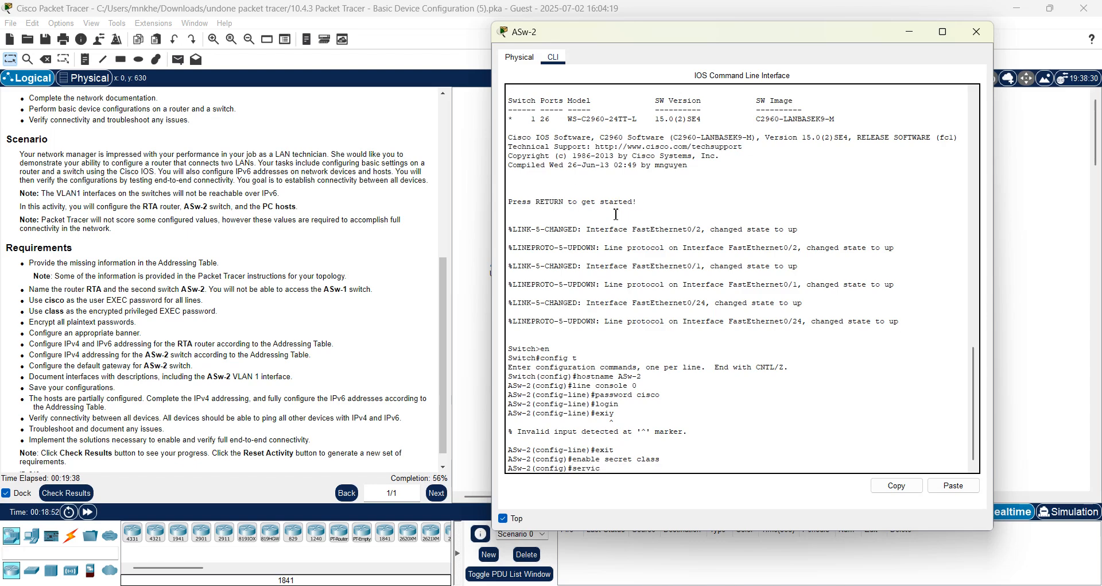
type("service password-encryption")
key("Return")
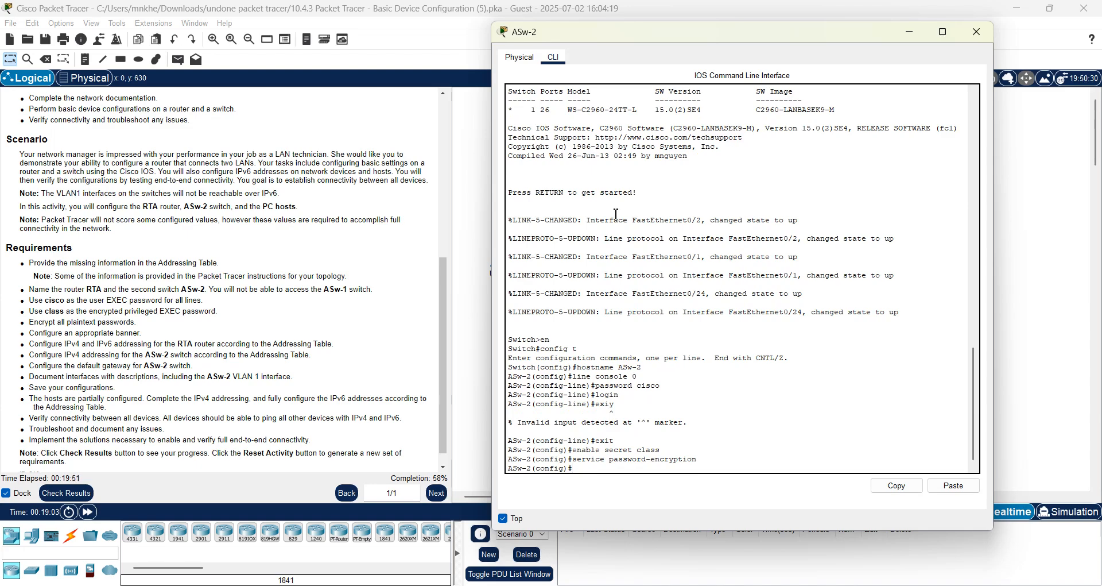
type("banner motd \" Access d")
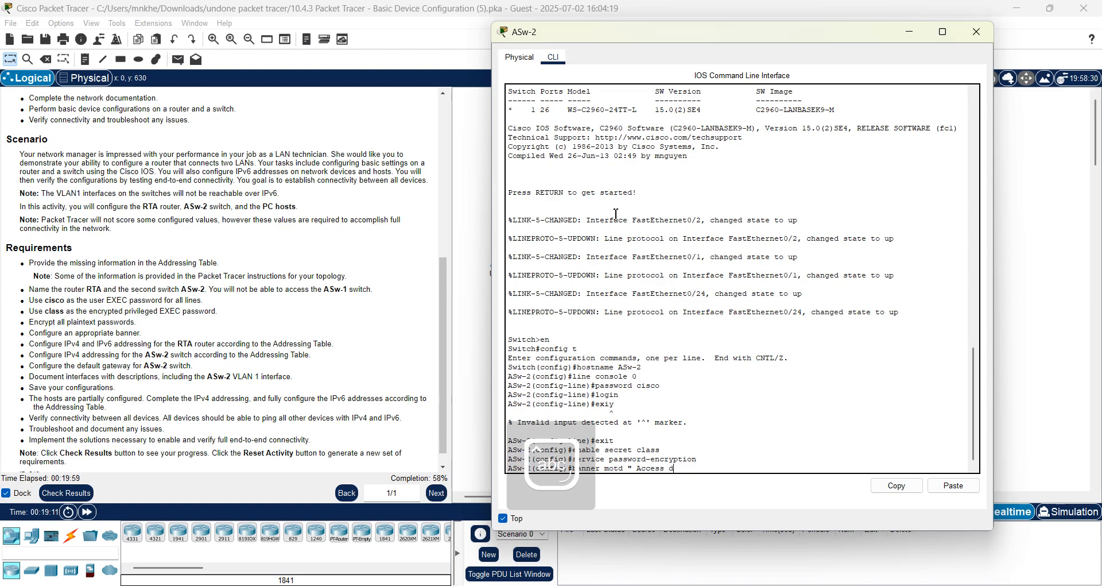
type("enied\"")
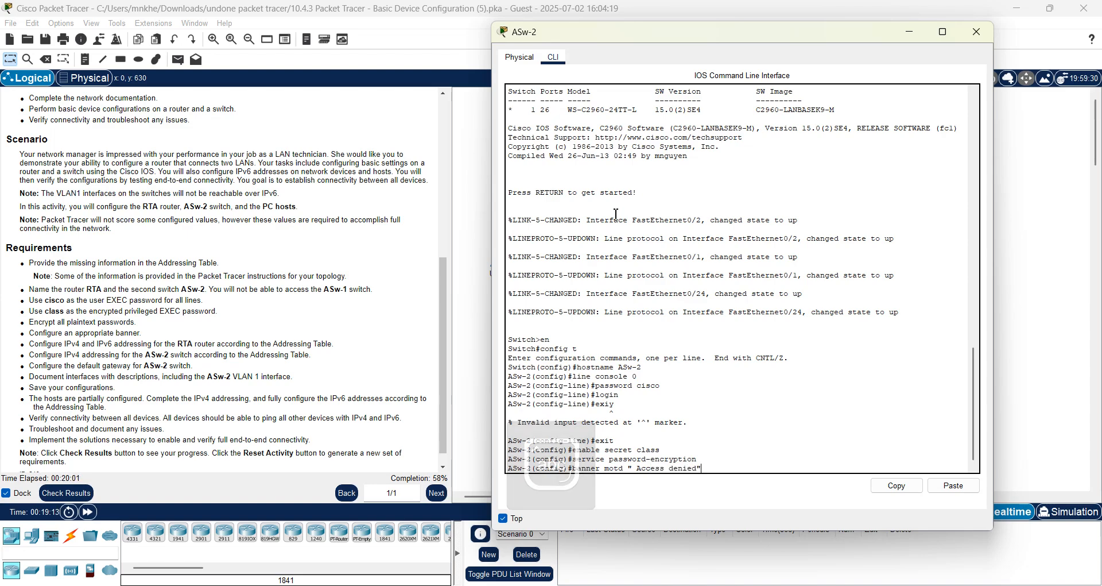
key("Return")
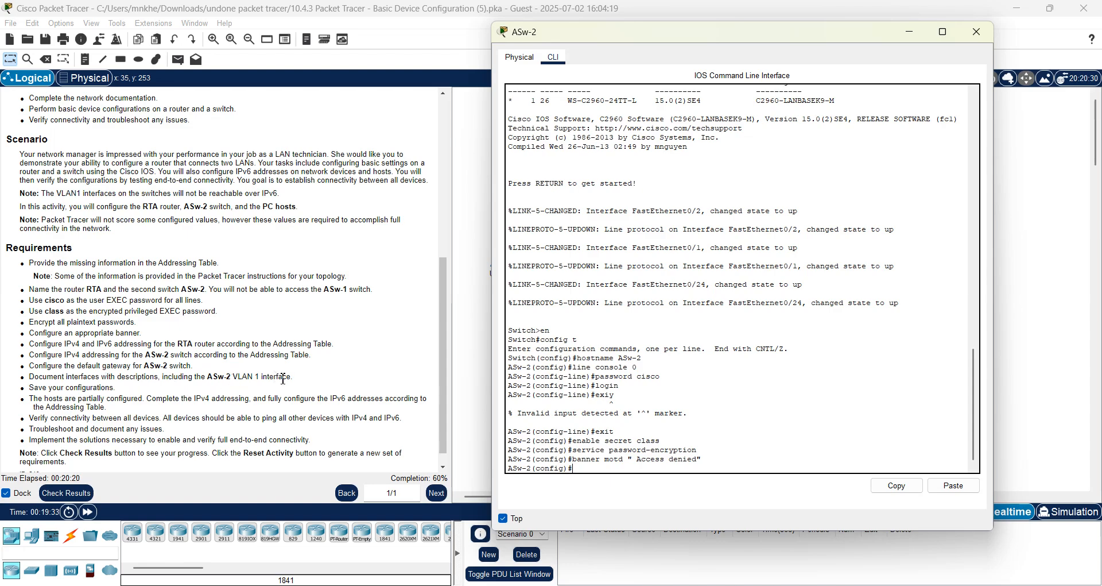
left_click(444, 197)
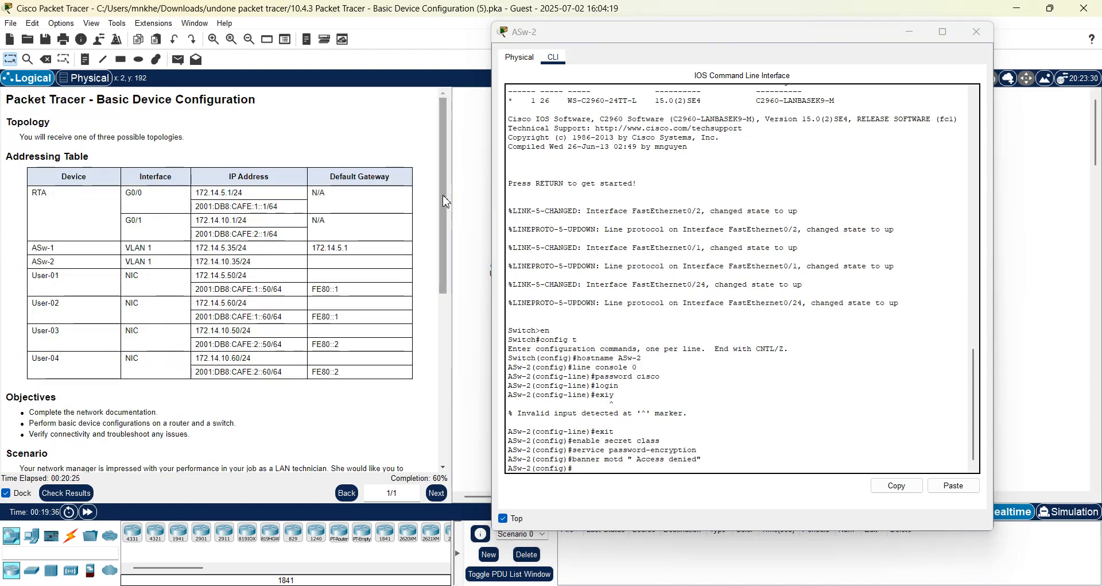
Switch to RTA, save its running configuration to startup-config with copy run start, and close it.
left_click(977, 33)
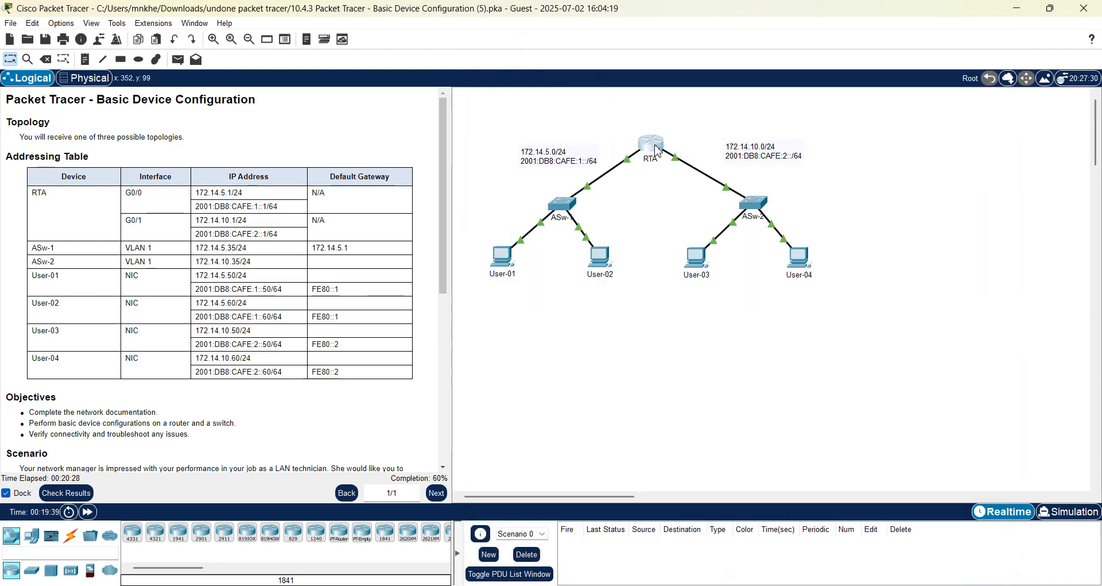
left_click(658, 150)
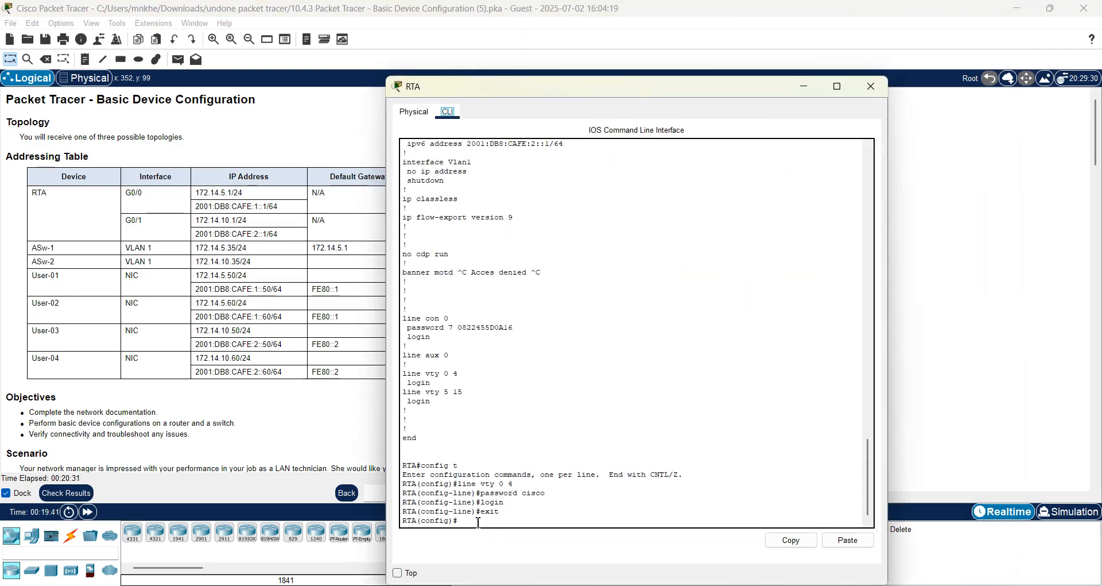
type("end")
key("Return")
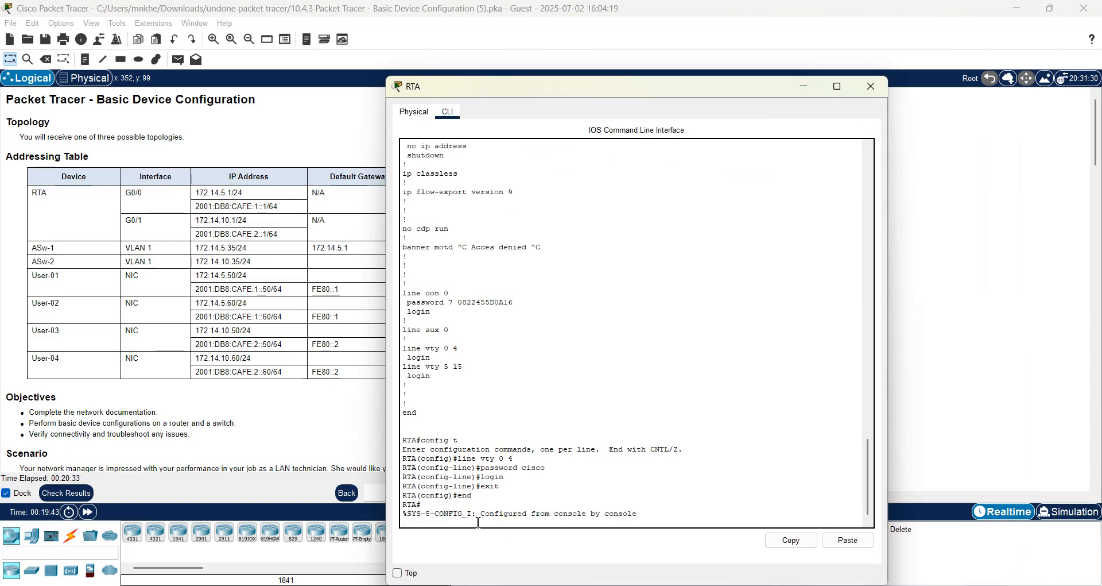
key("Return")
type("copy ")
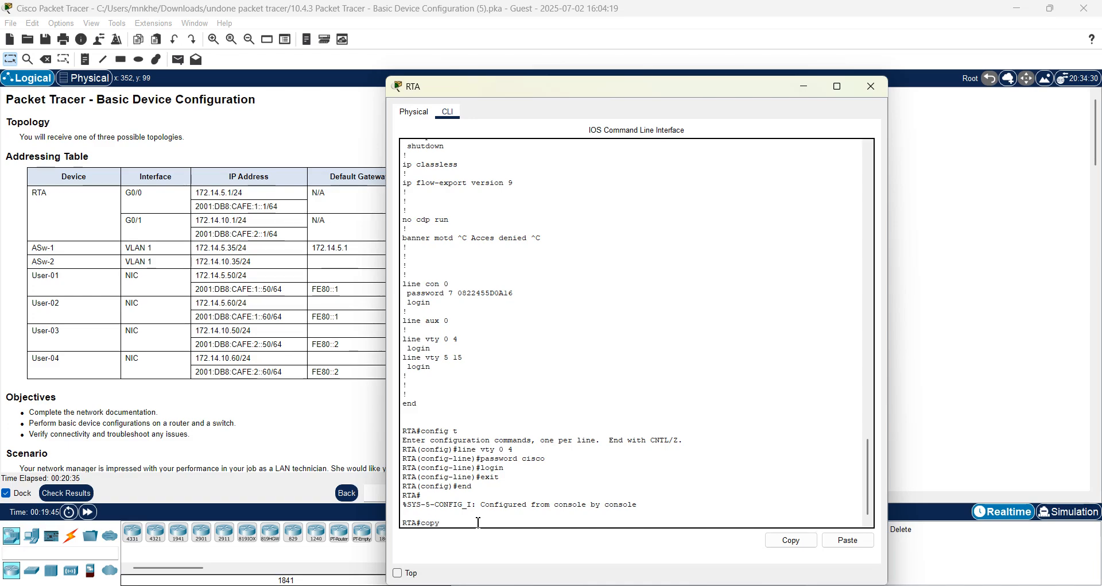
type("run start")
key("Return")
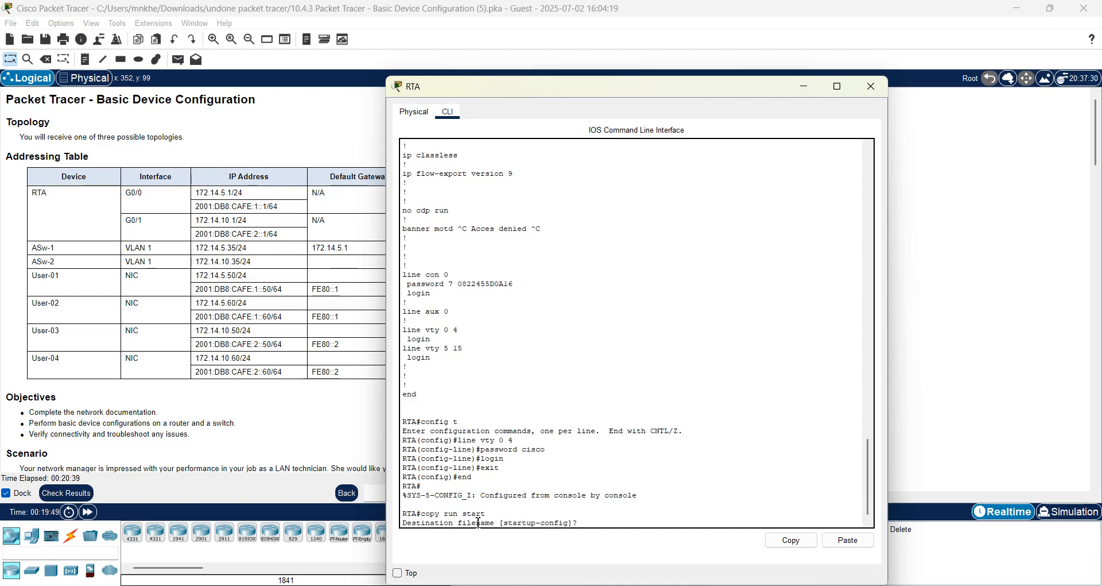
key("Return")
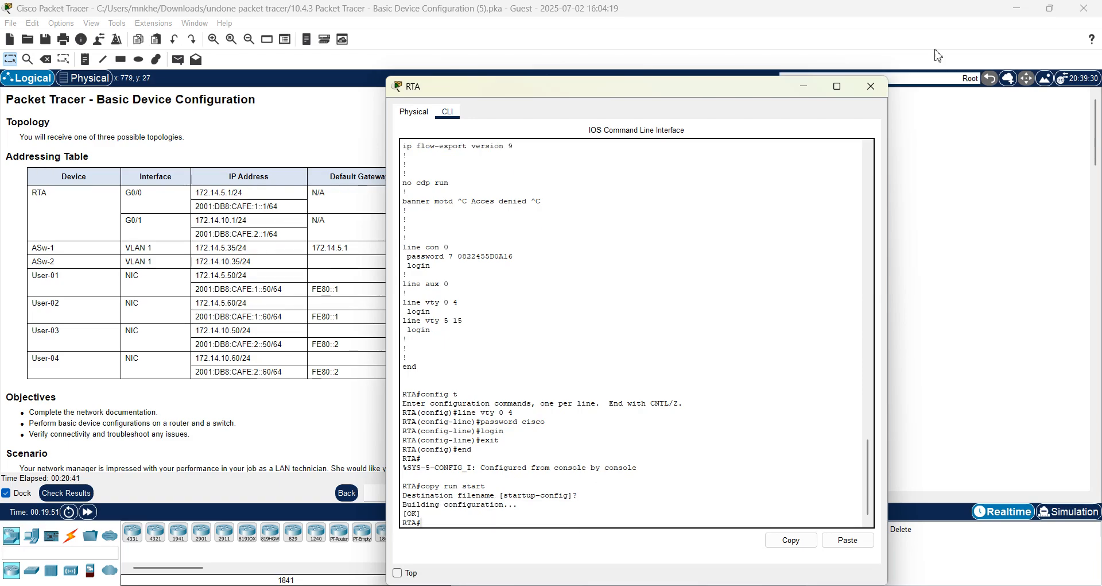
left_click(872, 87)
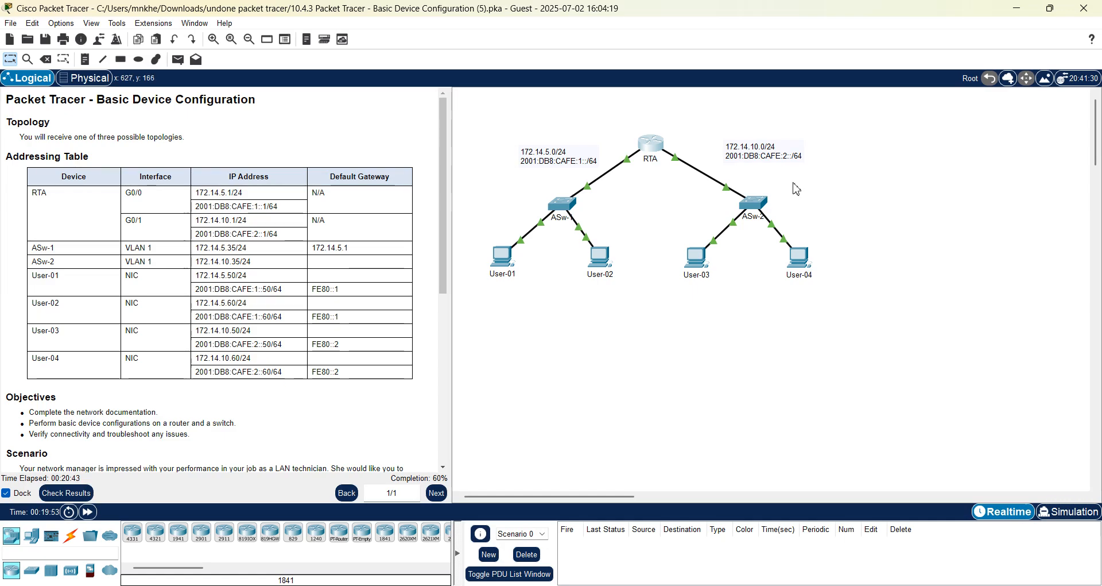
On ASw-2's VLAN 1 interface, type ip address 172.14.10.35 255.255.255.0, fixing the mistyped 172.14.5.
left_click(755, 212)
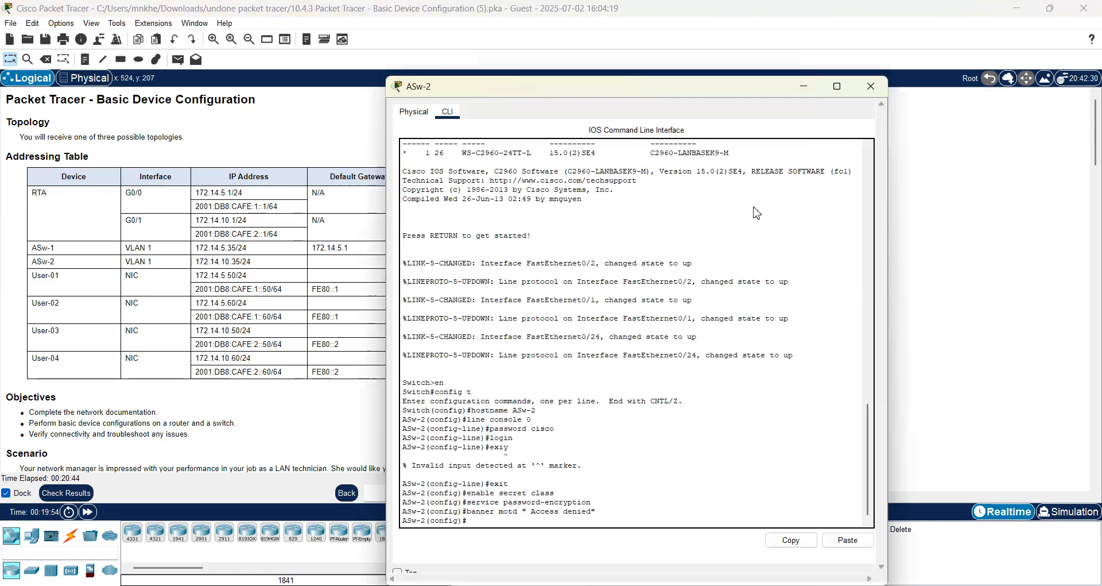
left_click(397, 572)
left_click_drag(509, 100, 571, 100)
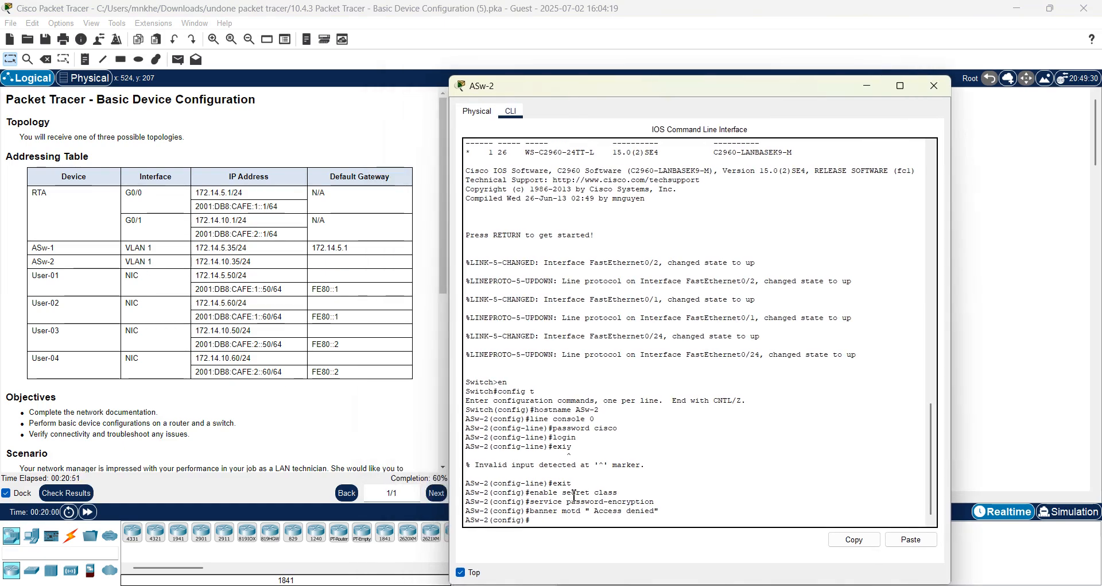
type("int")
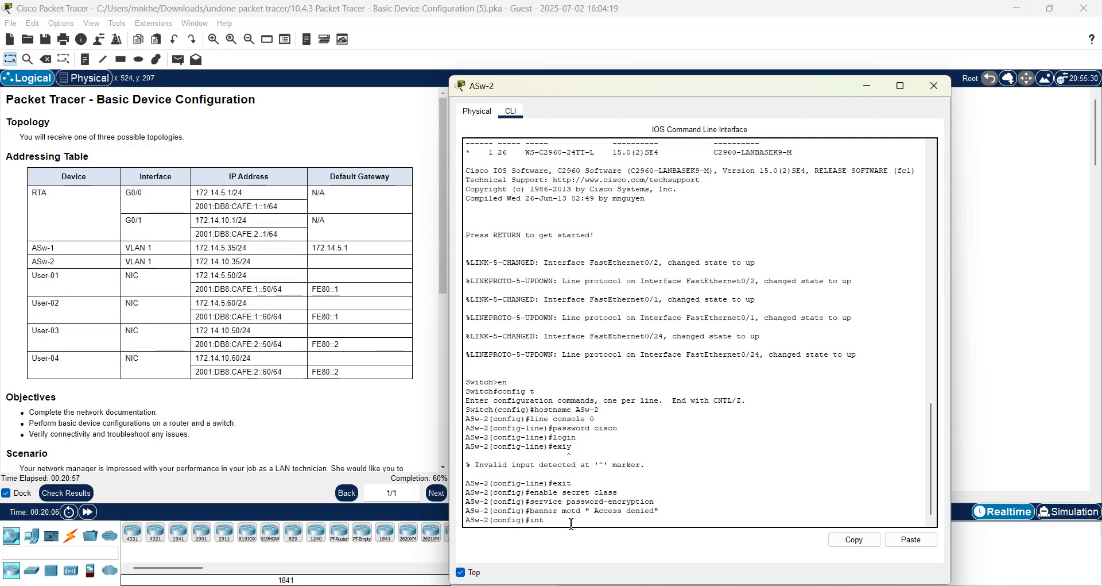
type(" vlan1")
key("Return")
type("ip address")
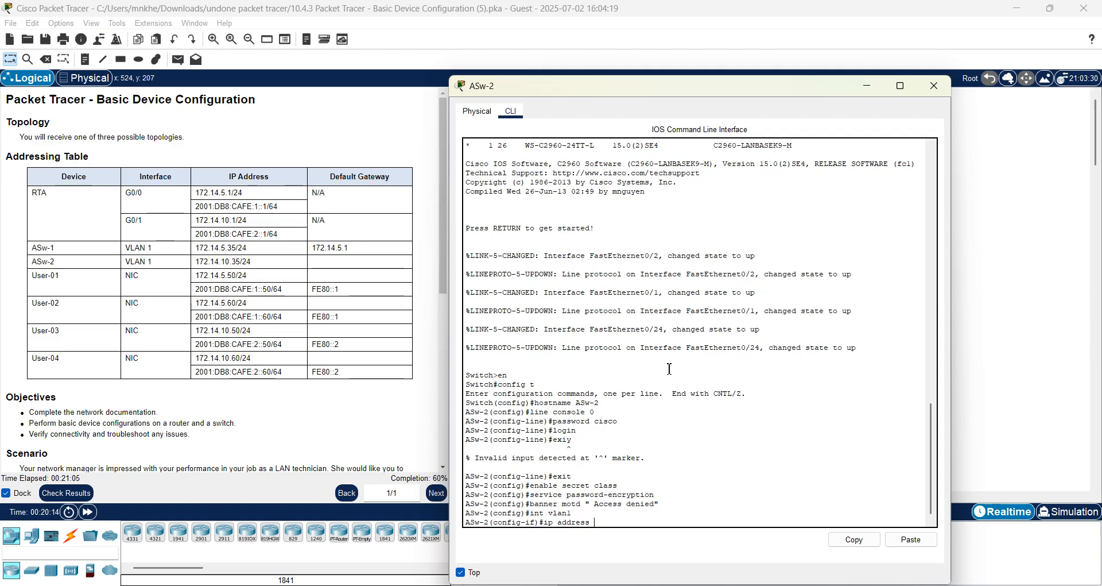
type(" 1")
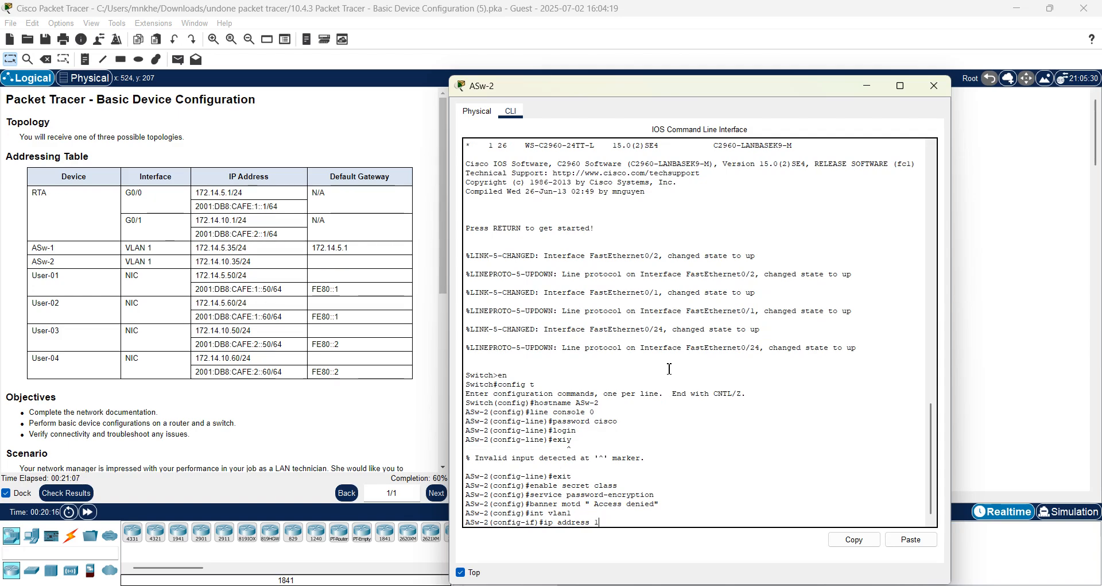
type("72")
type(".14.5.")
type("35")
key("BackSpace")
key("BackSpace")
type("10.35")
type("255.255.")
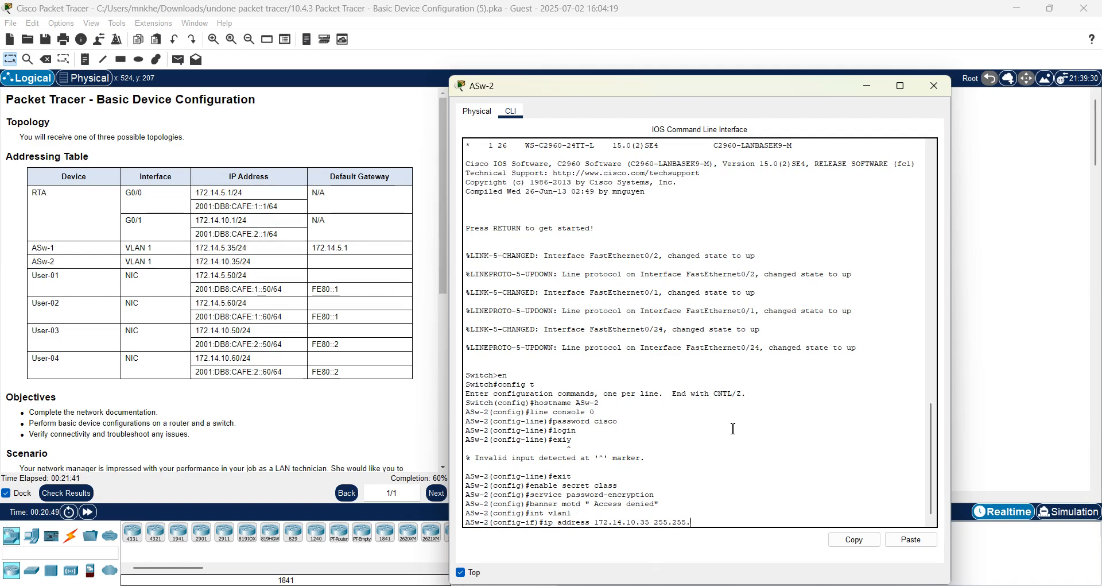
type("255.0")
Apply the VLAN 1 address and set ASw-2's default gateway to 172.14.10.1, correcting the misspelling.
key("Return")
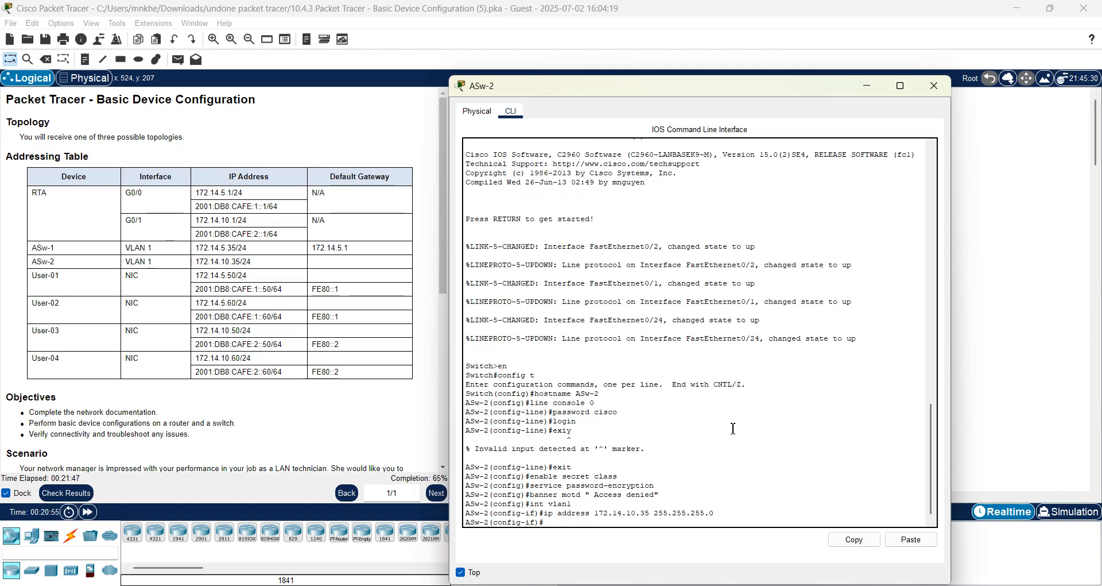
type("ip default-gatway")
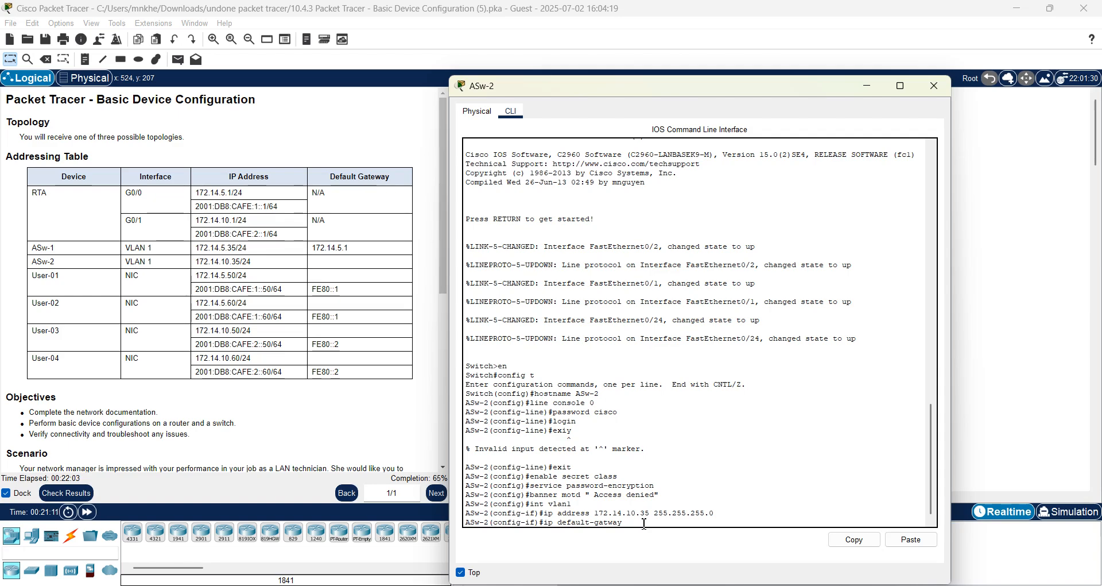
type("172")
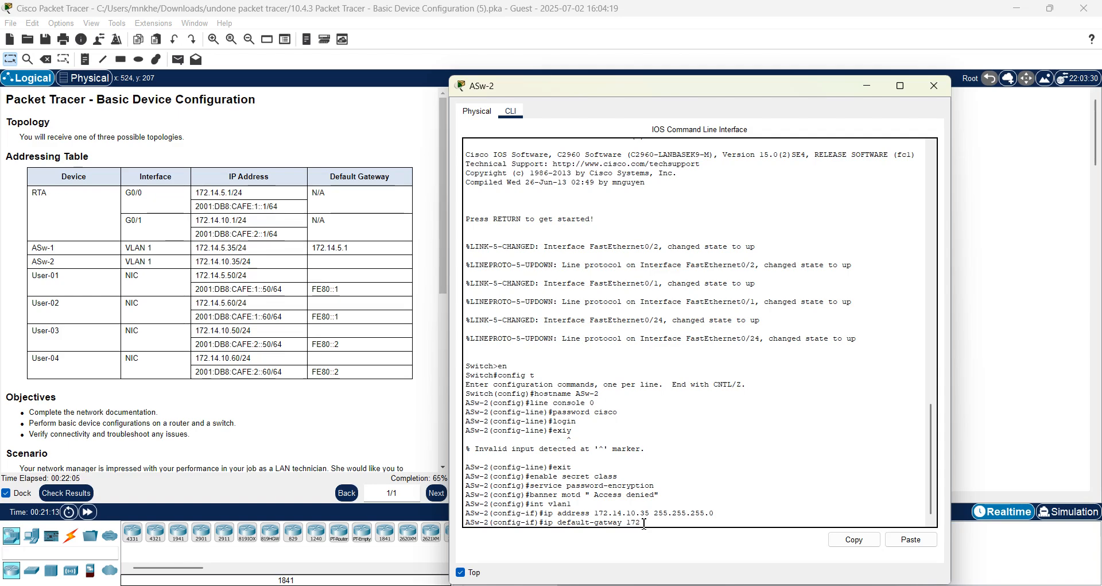
type(".14.10.1")
key("Return")
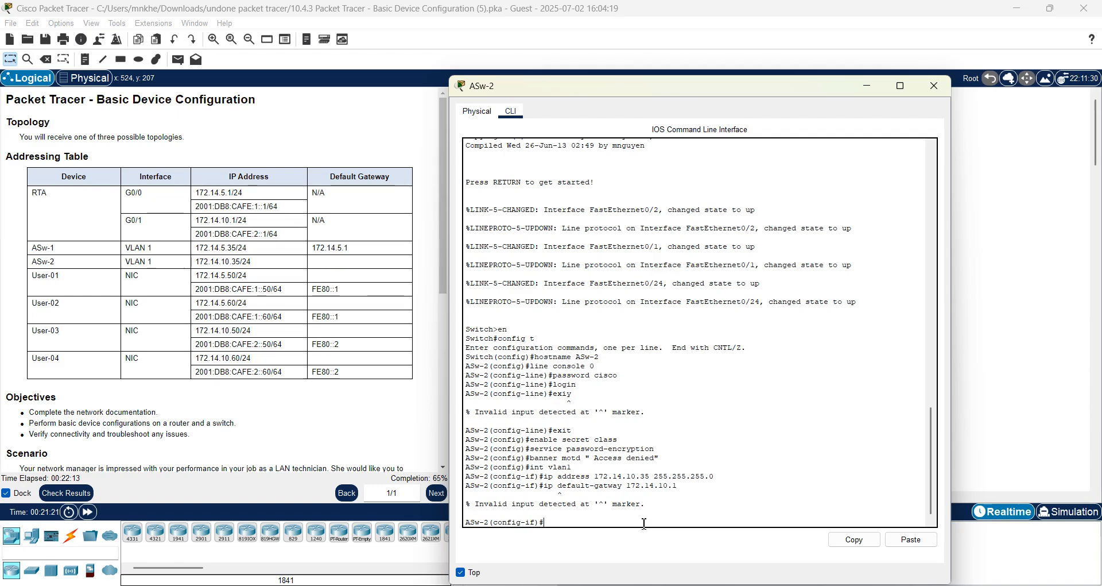
key("Up")
key("BackSpace")
key("BackSpace")
key("BackSpace")
key("BackSpace")
key("BackSpace")
key("BackSpace")
key("BackSpace")
key("BackSpace")
key("BackSpace")
key("BackSpace")
key("BackSpace")
key("BackSpace")
key("BackSpace")
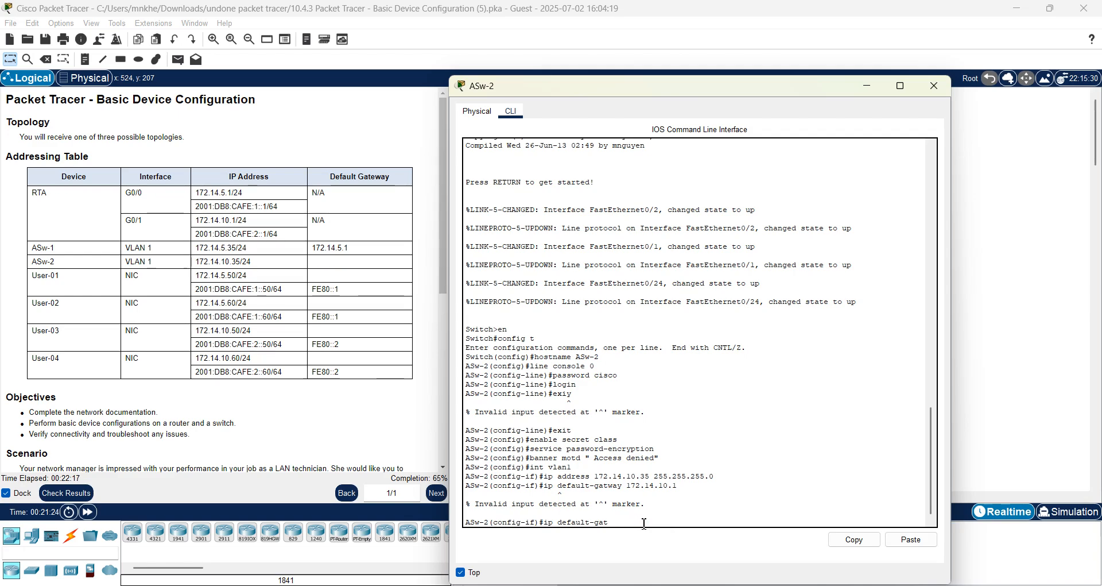
type("w")
type("eway ")
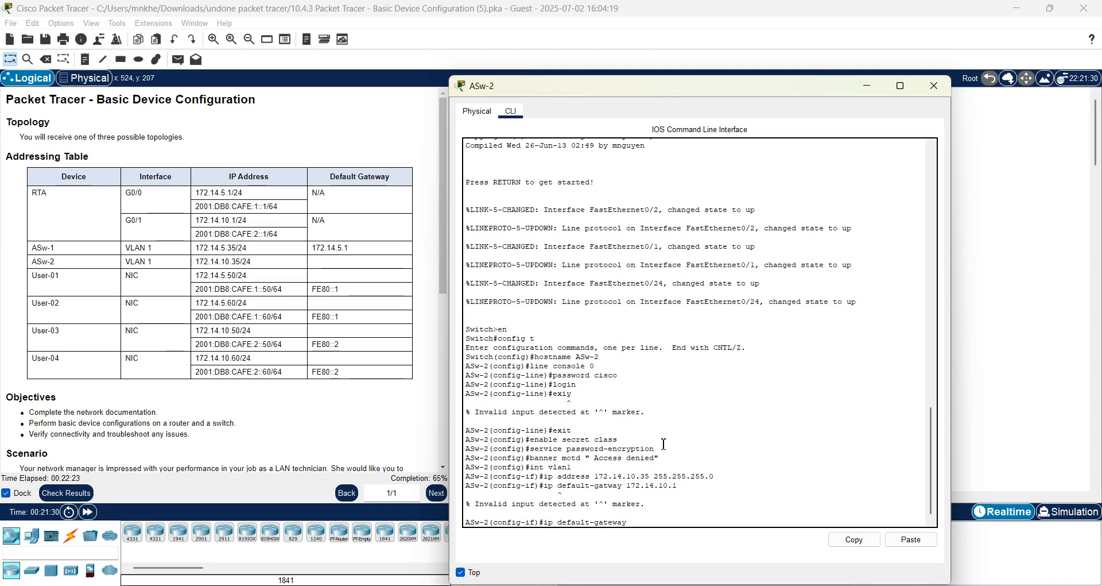
type("172.14.10.")
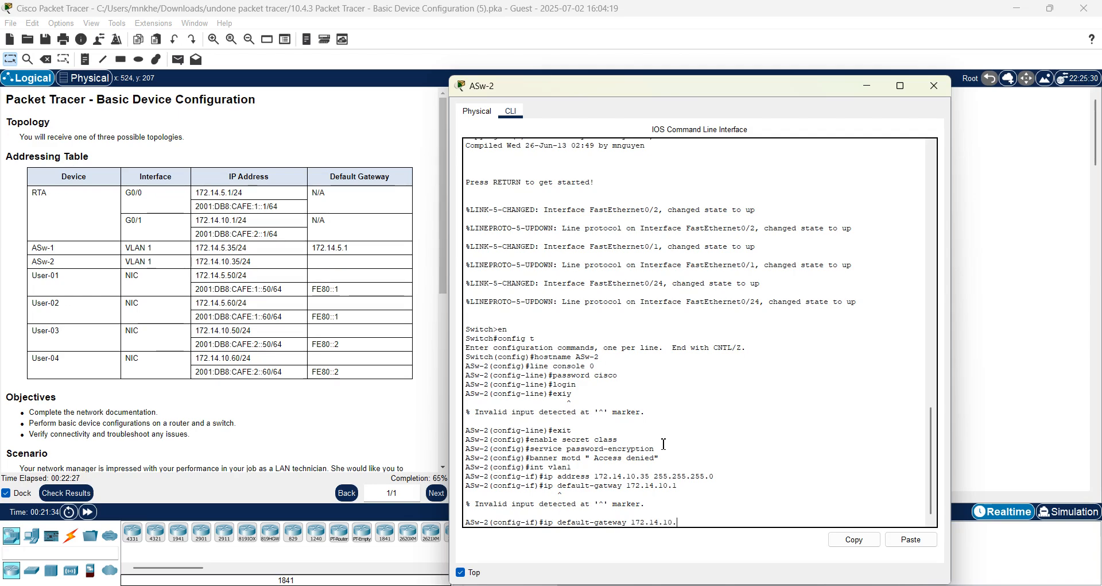
type("1")
key("Return")
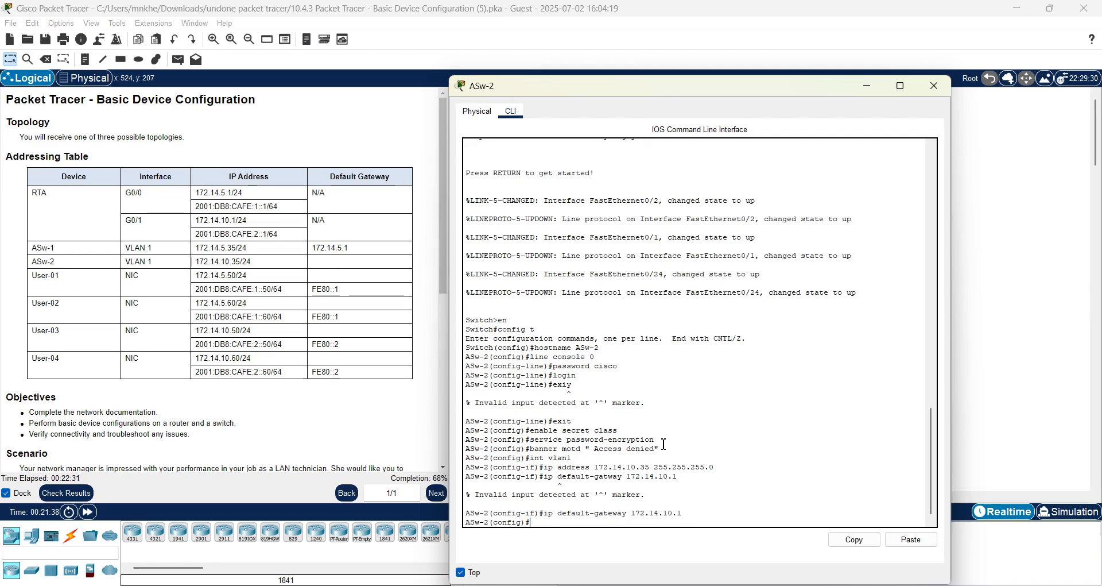
type("int vlan1")
Enable ASw-2's VLAN 1 interface with no shutdown.
key("Return")
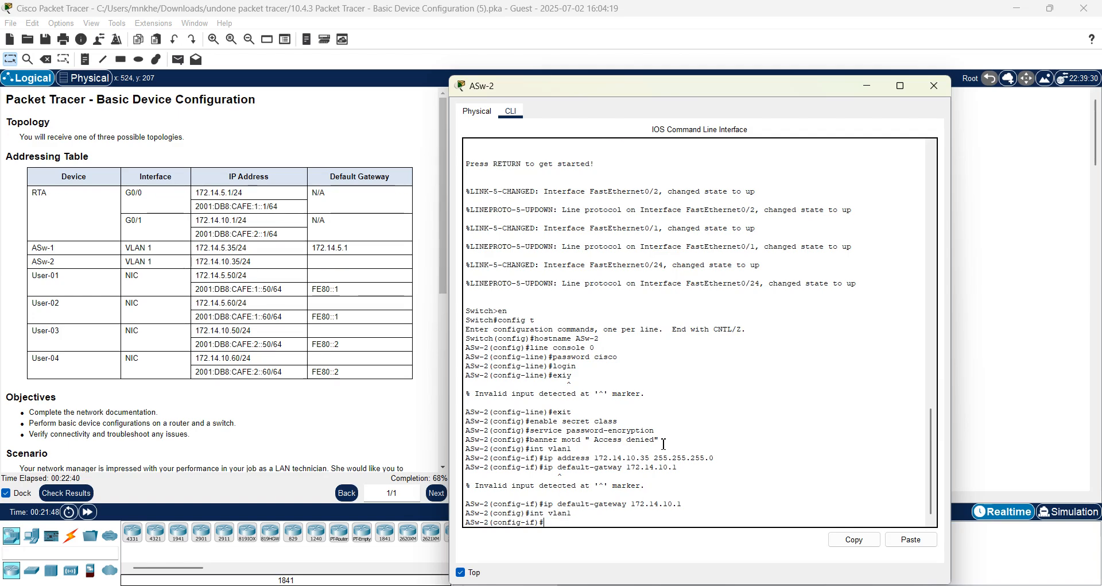
type("no shutdown")
key("Return")
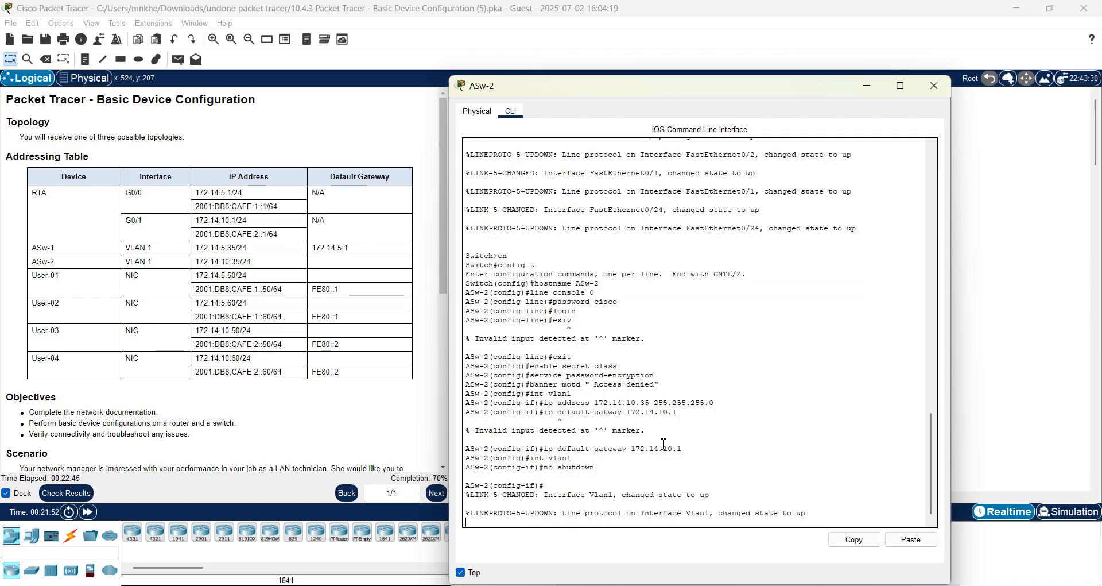
key("Return")
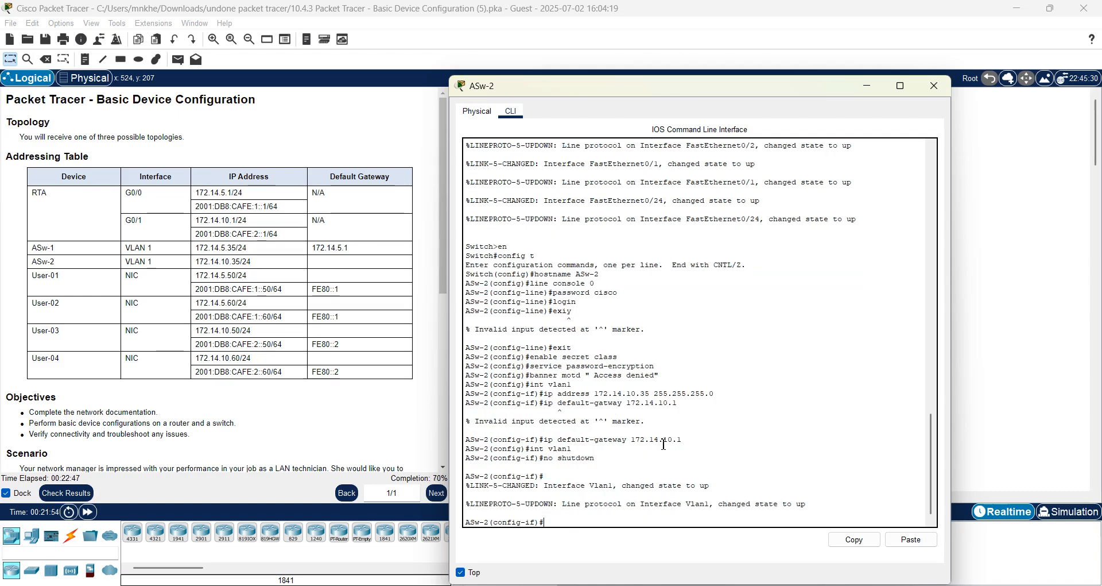
Describe VLAN 1 as 'connection to LAN 1' and leave interface configuration.
left_click(445, 468)
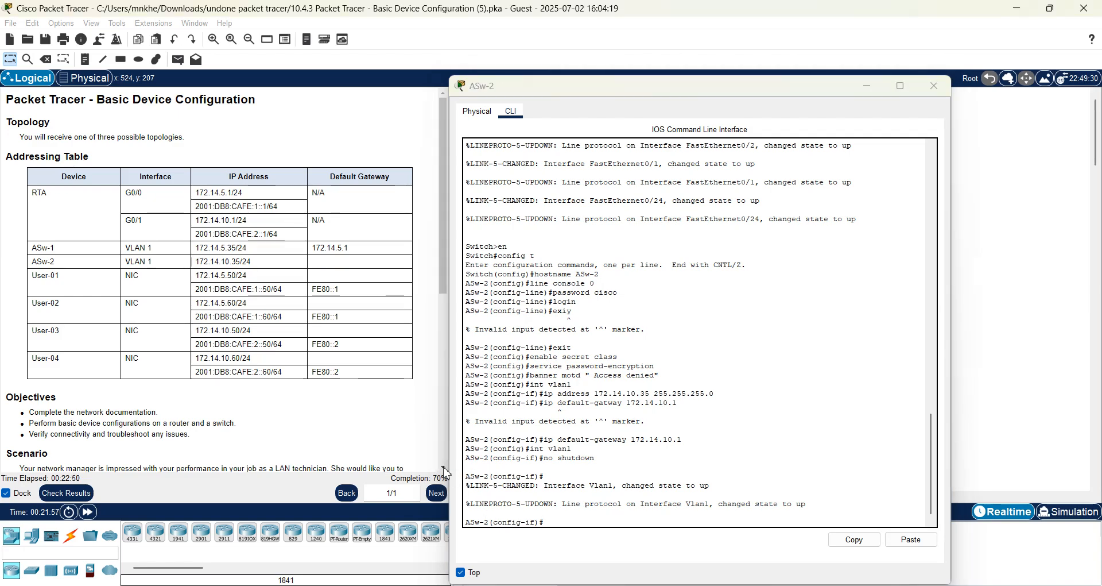
left_click(444, 468)
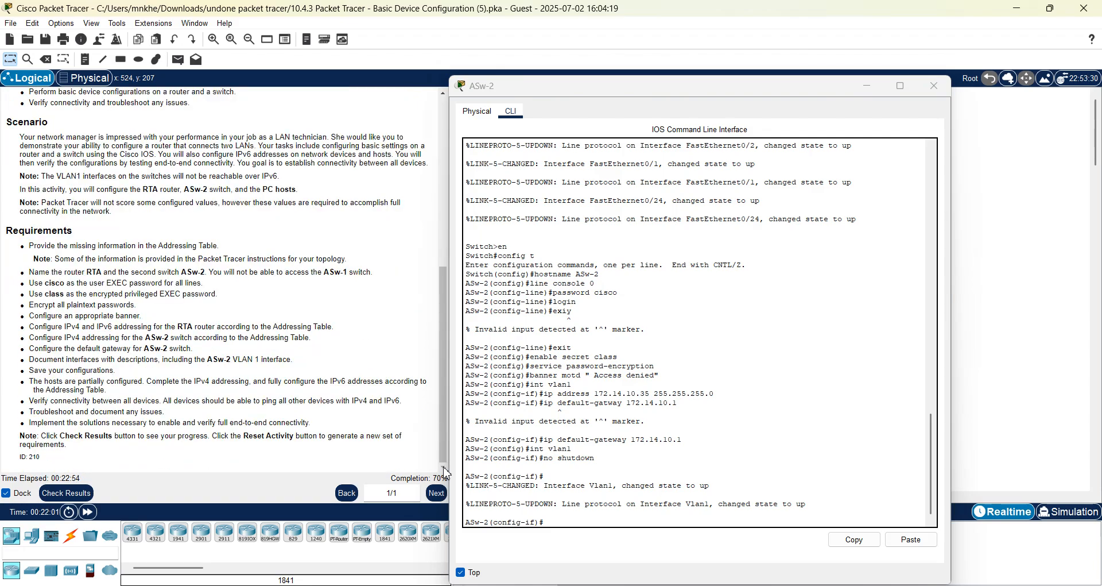
left_click(570, 521)
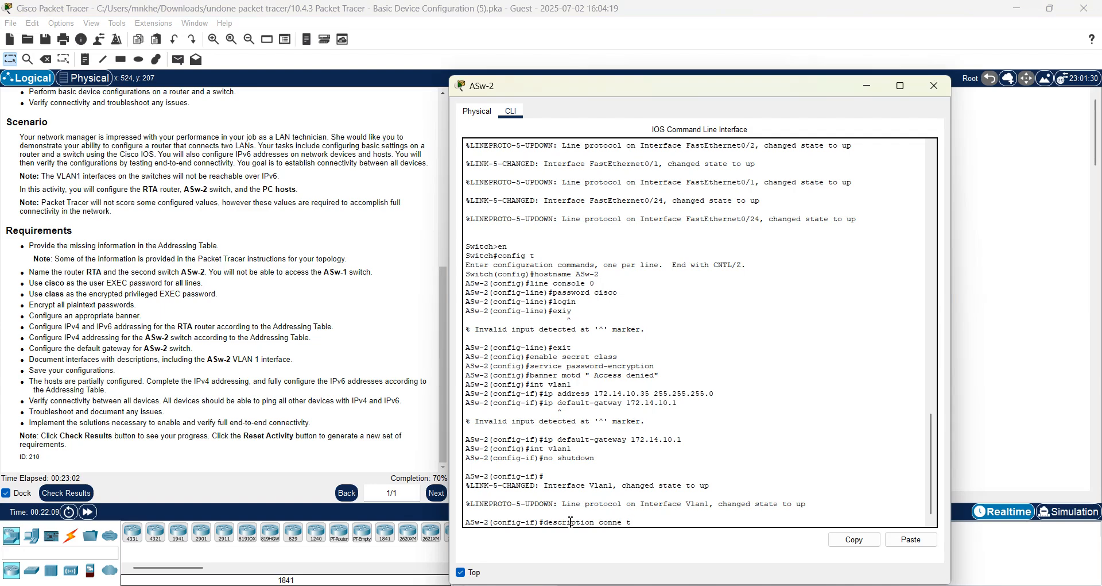
type("description connection to LAN 1")
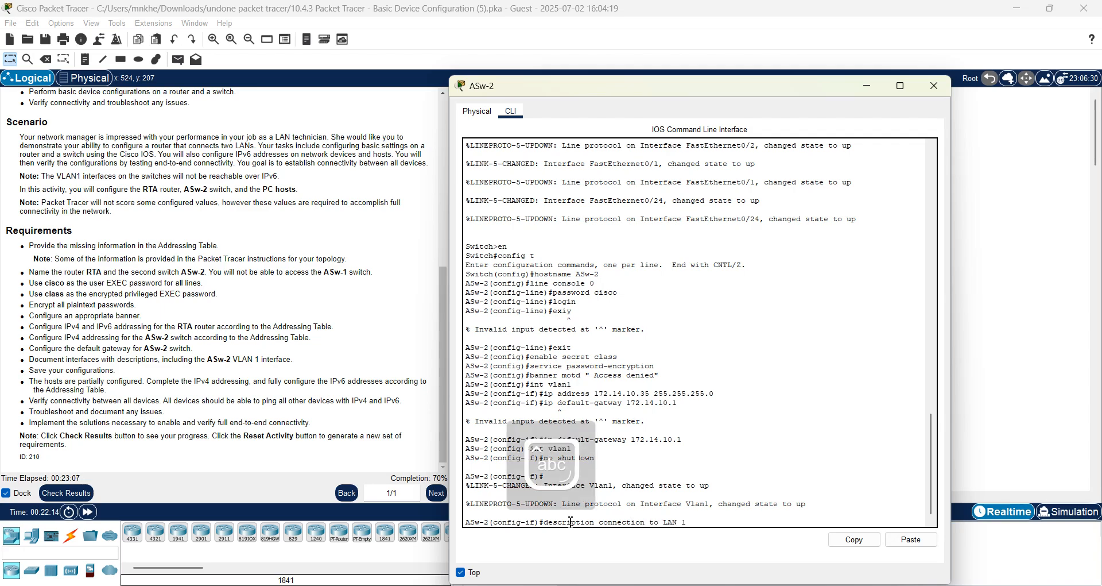
key("Return")
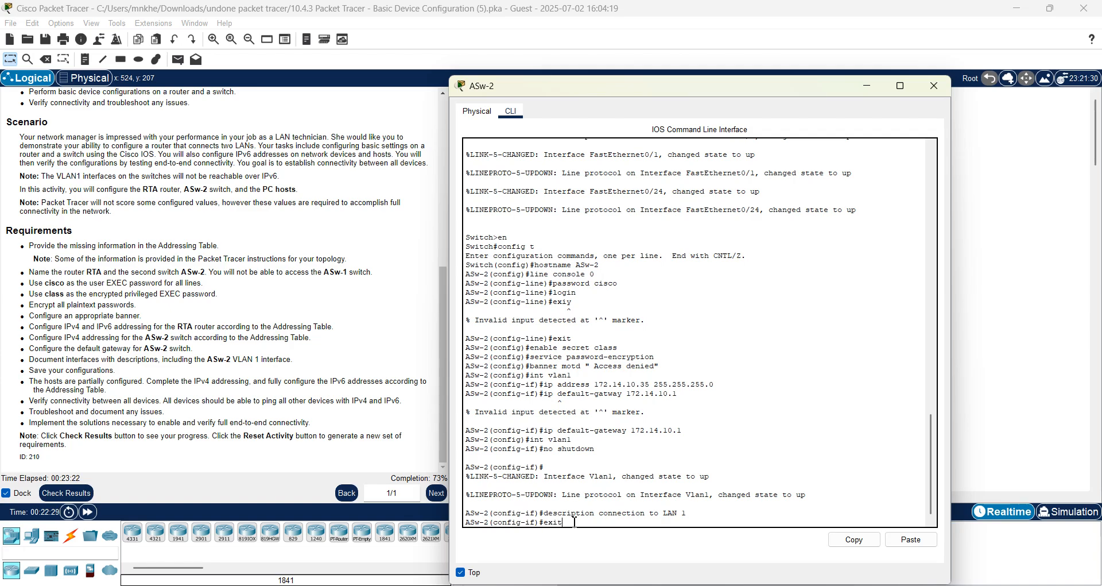
key("Return")
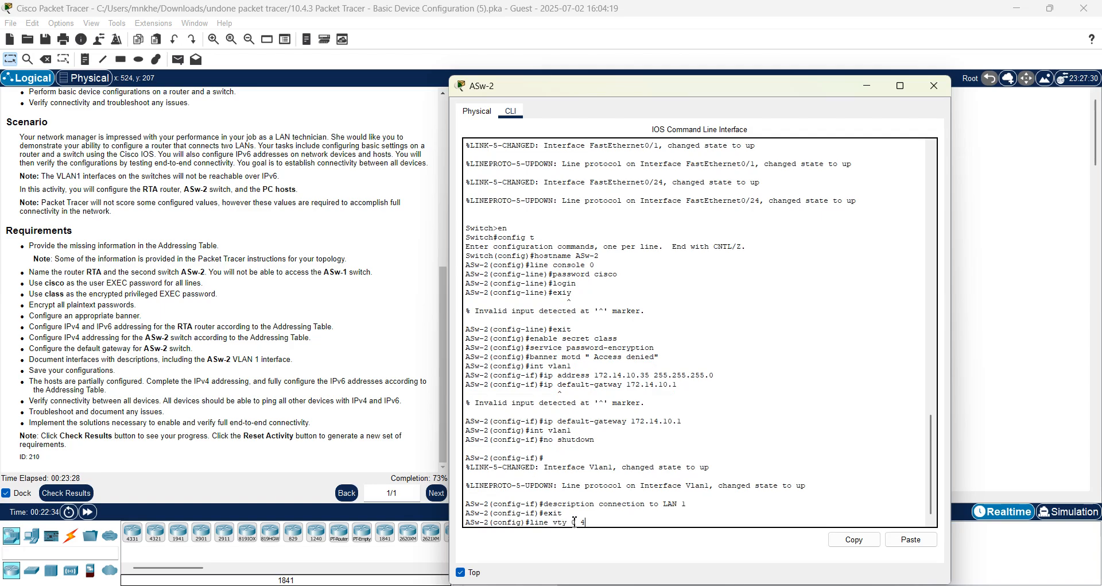
Set a password on ASw-2's vty lines 0 4.
type("line vty 0 4")
key("Return")
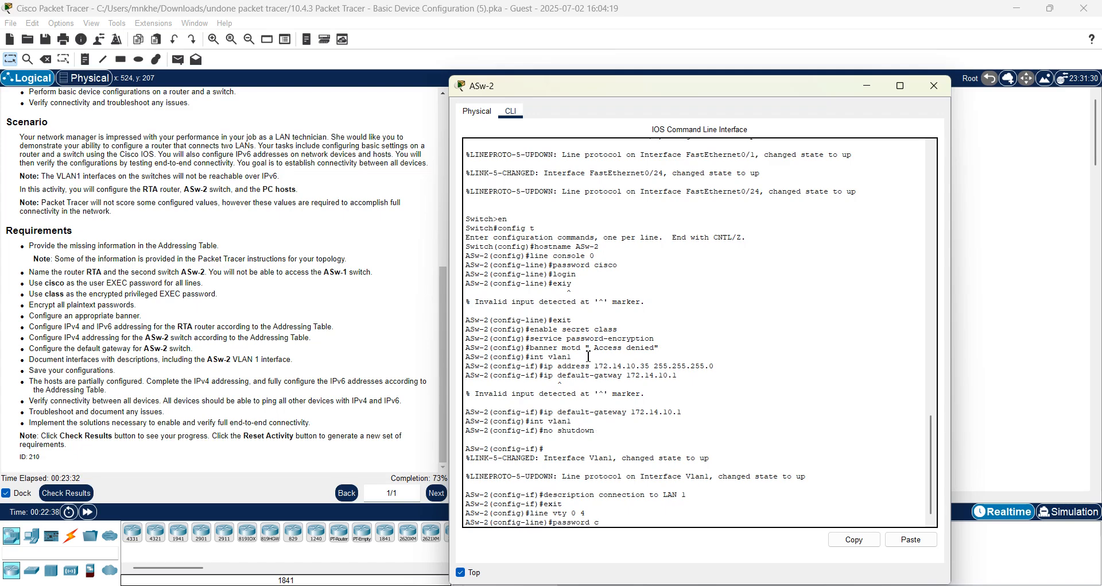
type("password cisco")
key("Return")
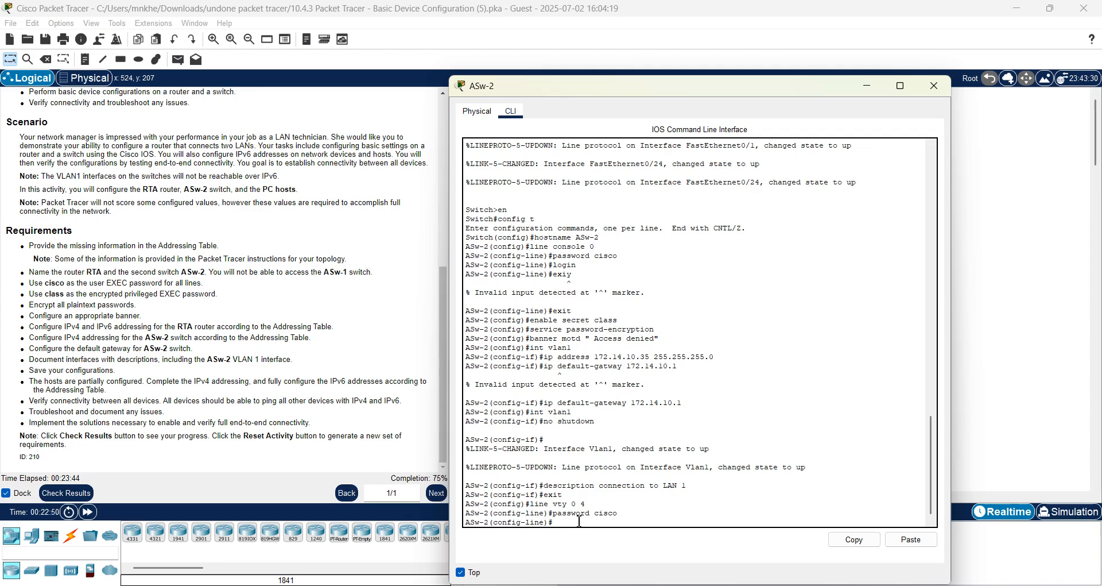
Save ASw-2's running configuration to startup-config and close the switch window.
type("end")
key("Return")
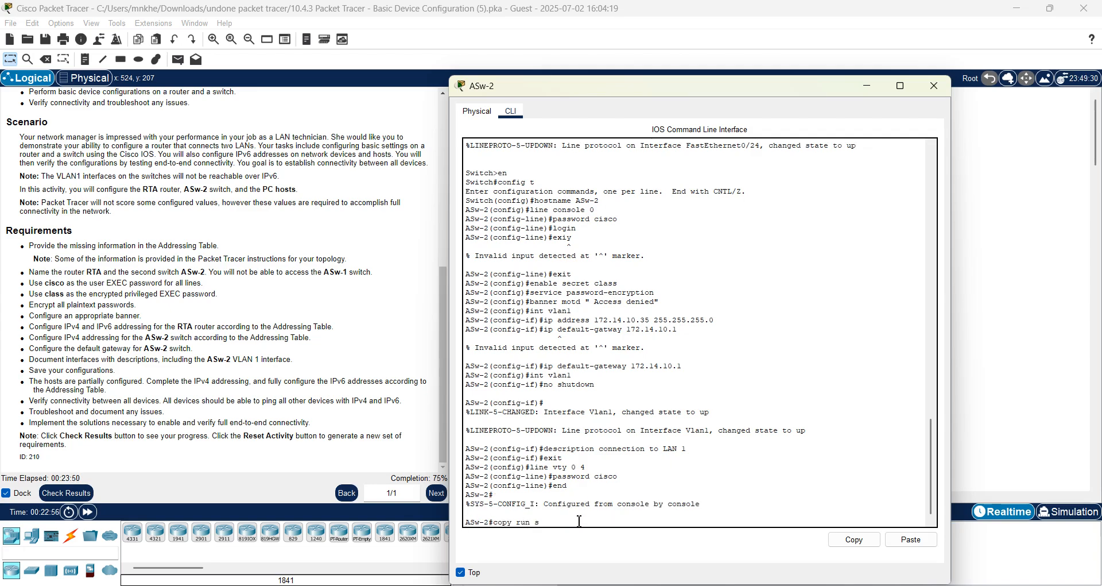
key("Return")
key("Return")
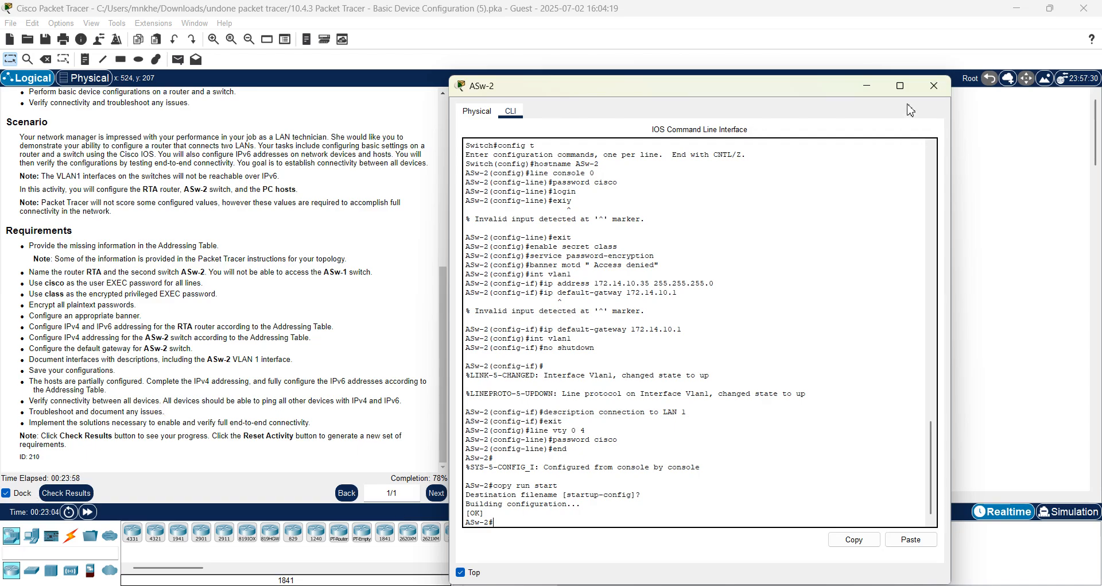
left_click(933, 86)
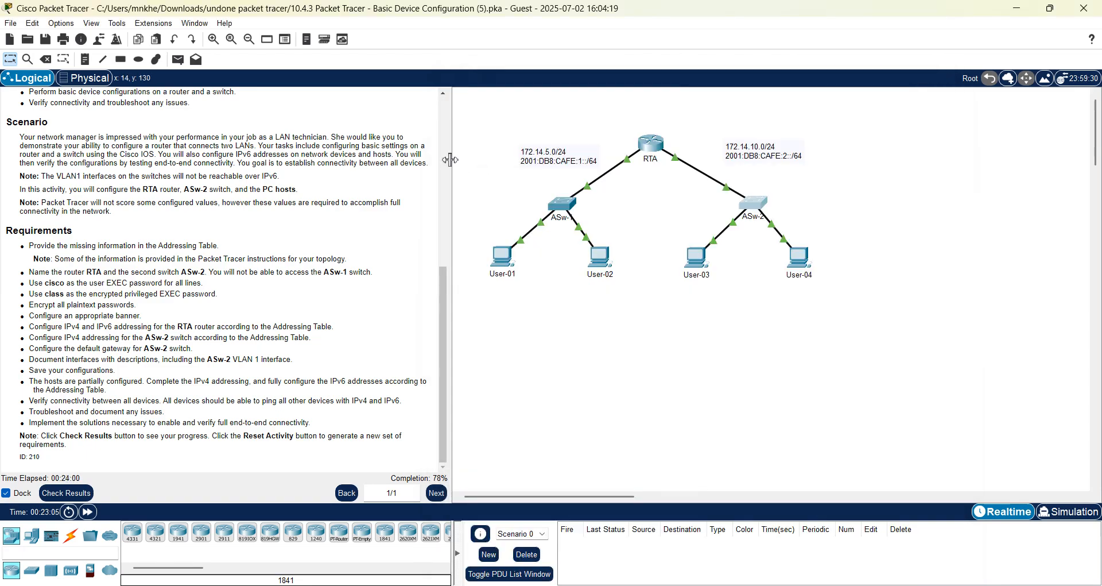
Open User-01's Desktop IP Configuration, showing static 172.14.5.50, 255.255.255.0, gateway 0.0.0.0.
left_click(447, 163)
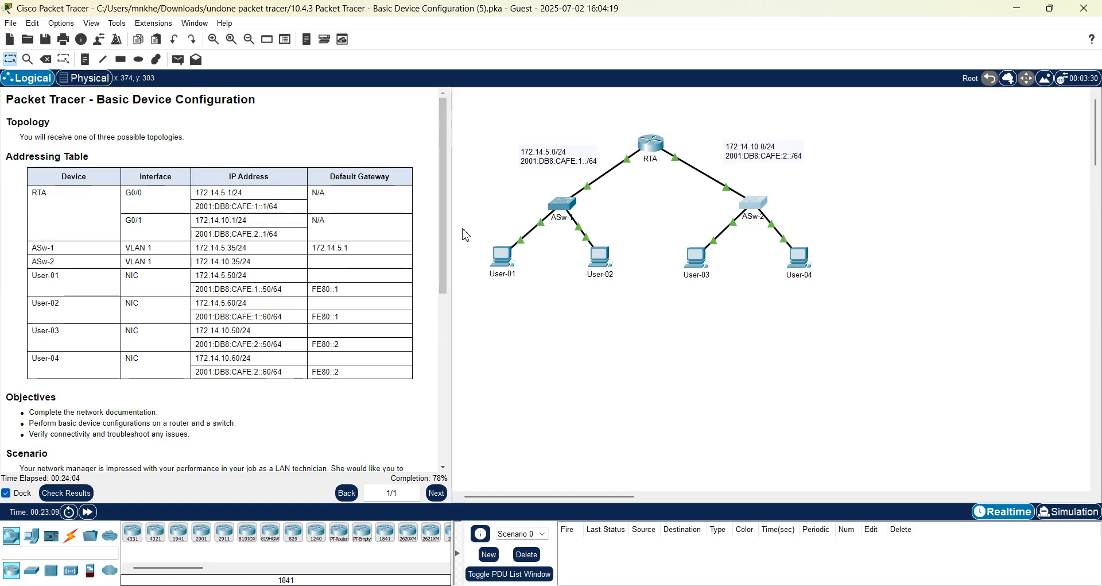
left_click(504, 270)
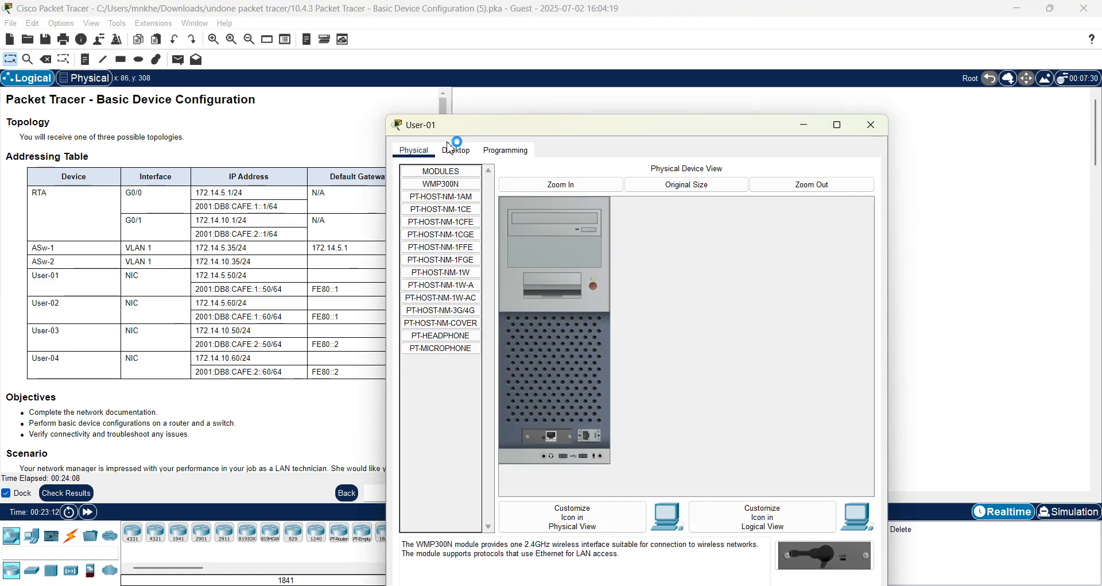
left_click(458, 152)
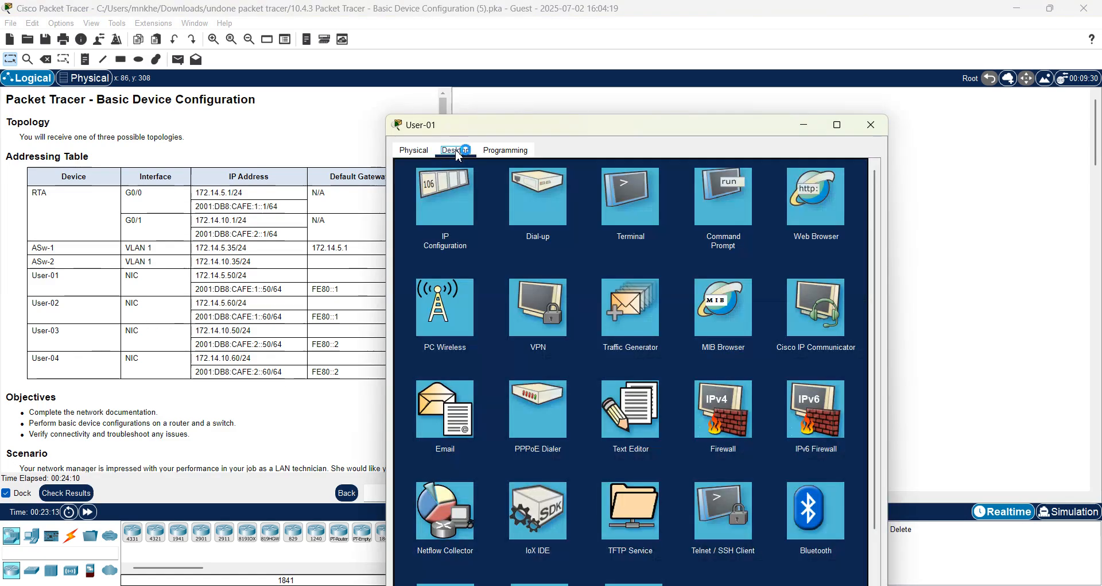
left_click(446, 194)
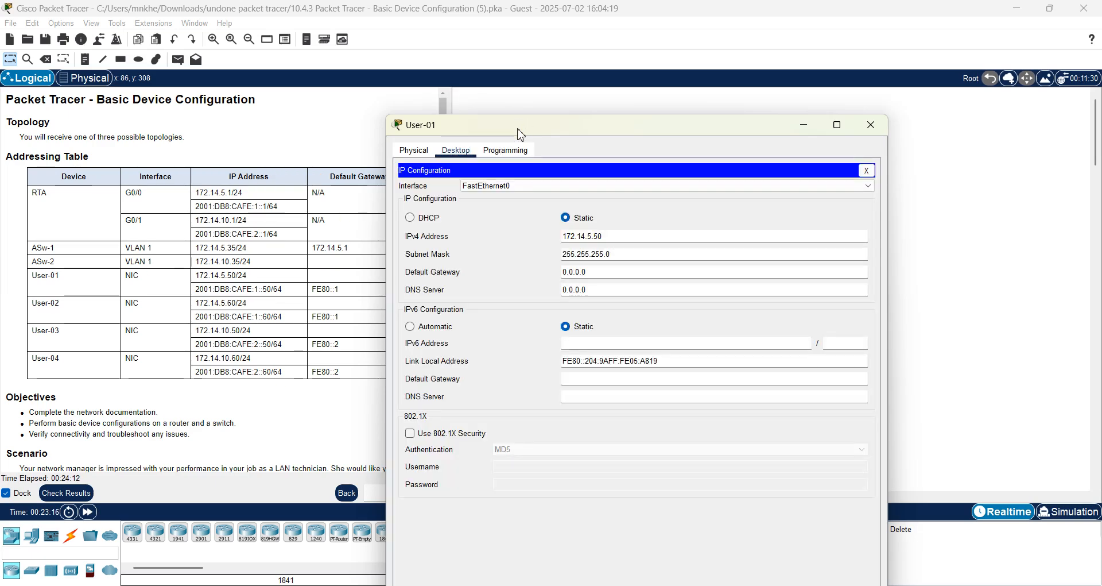
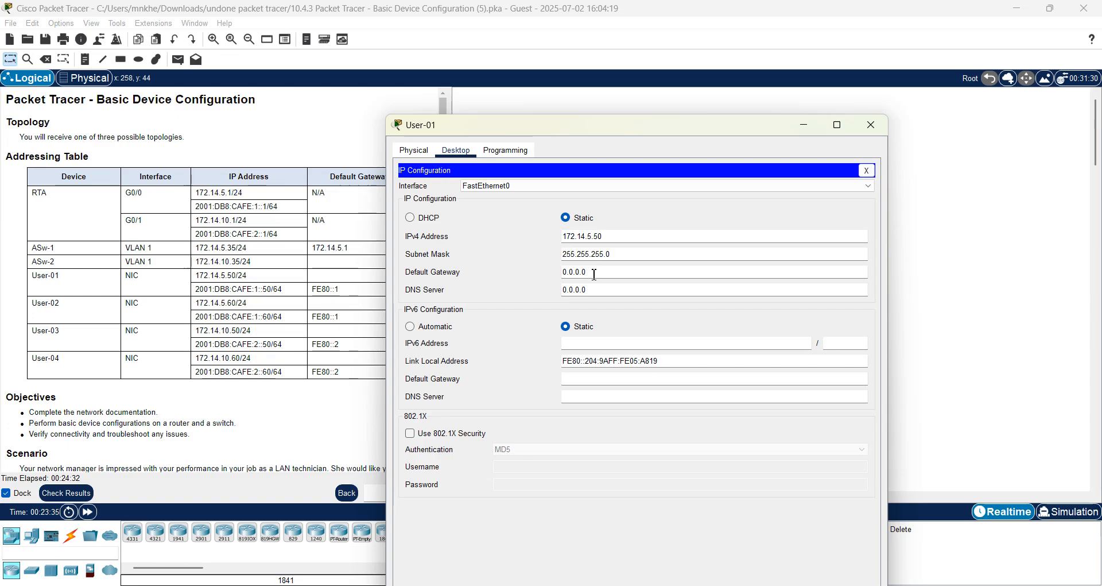
Set User-01's IPv4 default gateway to 172.14.5.1.
key("BackSpace")
key("BackSpace")
key("BackSpace")
key("BackSpace")
key("BackSpace")
key("BackSpace")
key("BackSpace")
left_click(564, 273)
key("BackSpace")
key("BackSpace")
key("BackSpace")
type("1")
type("4.5.1")
key("Return")
left_click(609, 293)
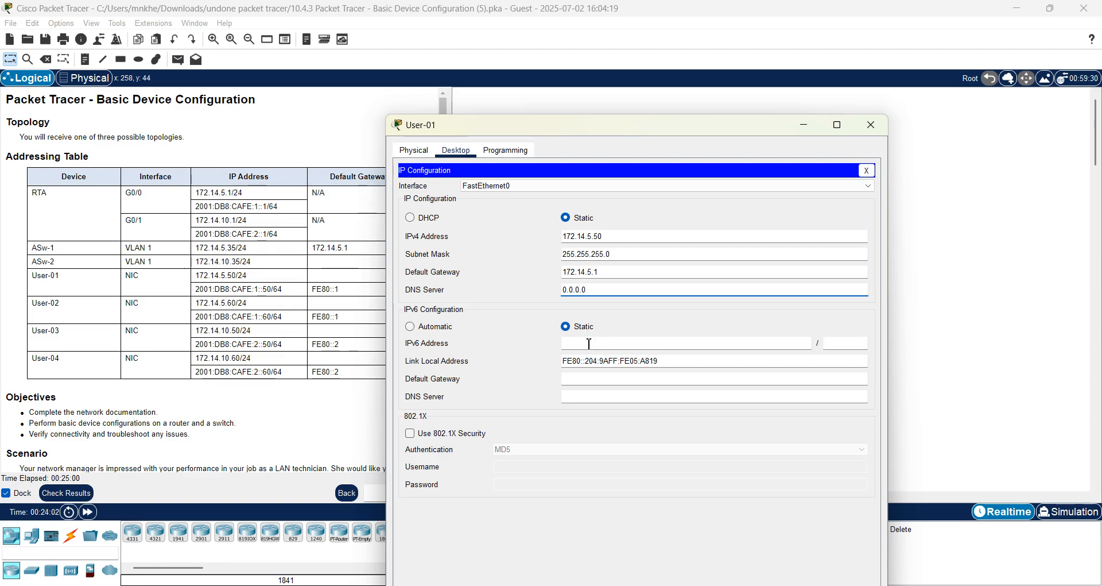
Give User-01 IPv6 address 2001:db8:cafe:1::50/64 with IPv6 gateway fe80::1.
left_click(575, 349)
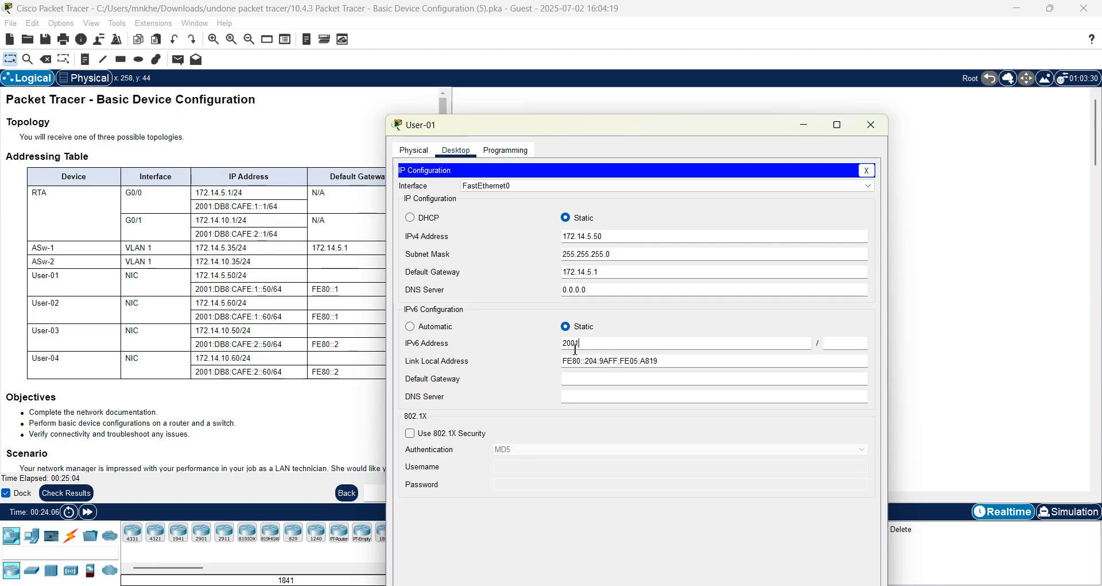
type("2001:db8:cafe::")
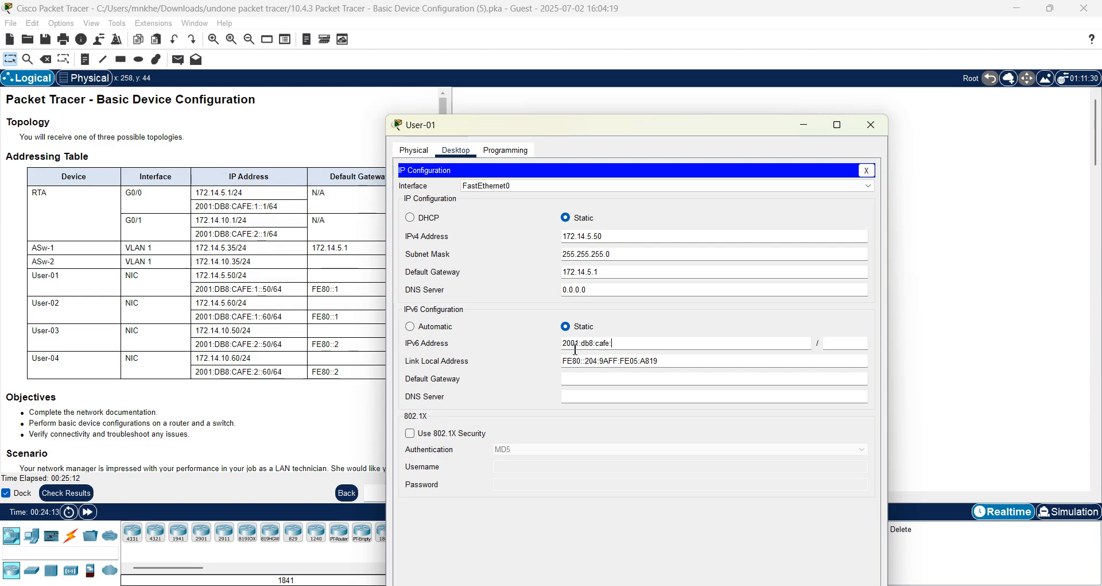
type("1::")
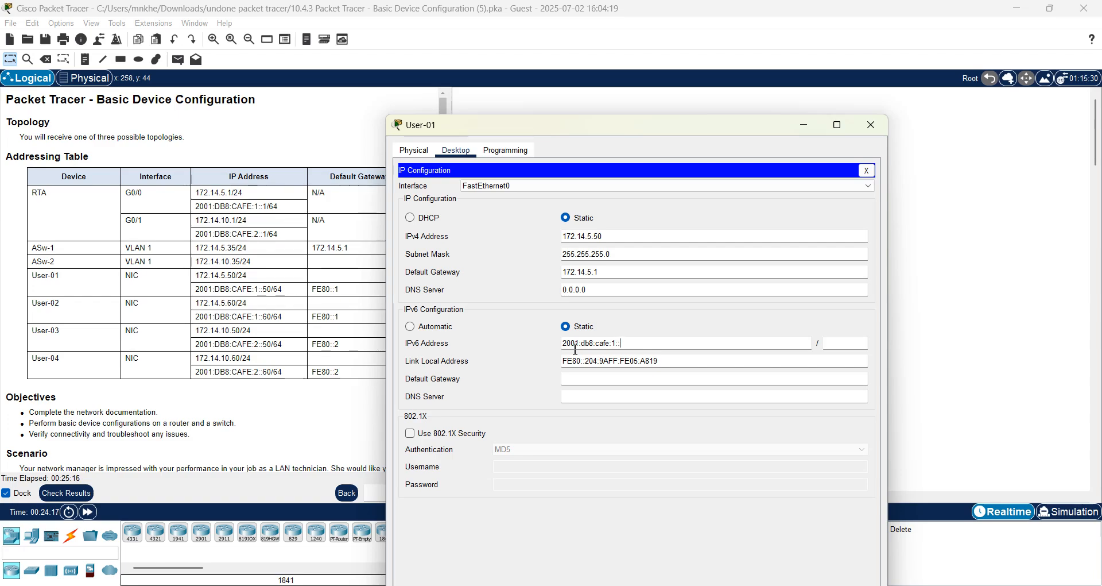
type("50")
left_click(852, 343)
type("64")
left_click(572, 377)
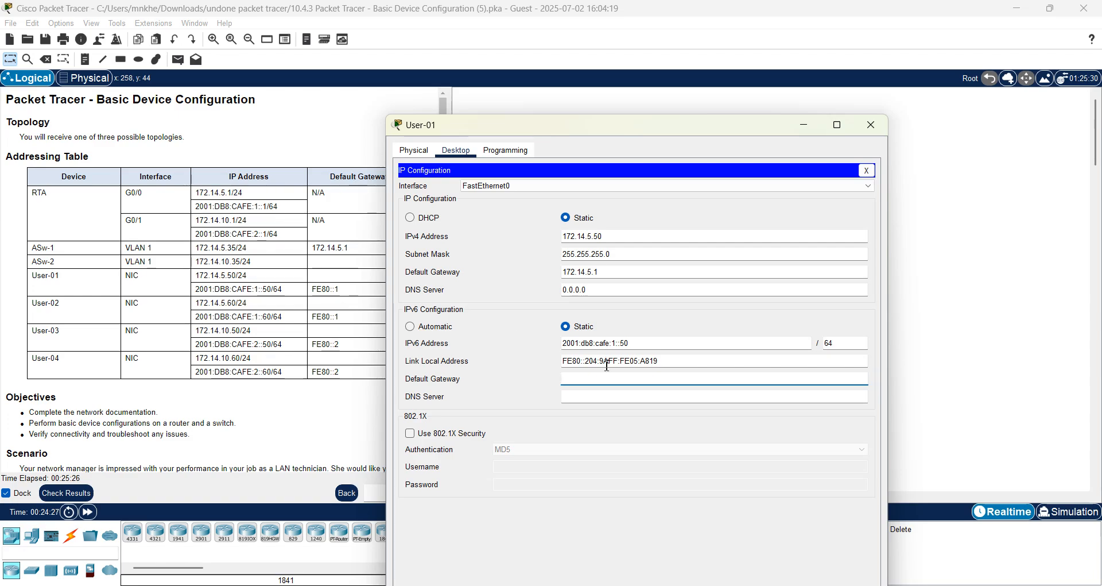
type("fe80::1")
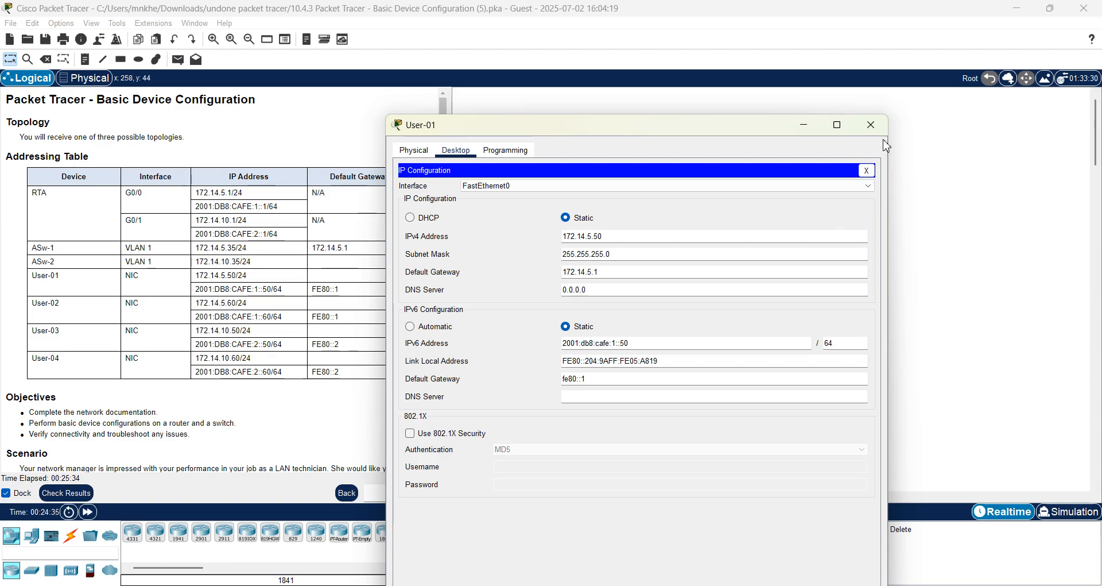
Close User-01 and bring up User-02's IP Configuration beside the addressing table, showing 172.14.5.60.
left_click(868, 121)
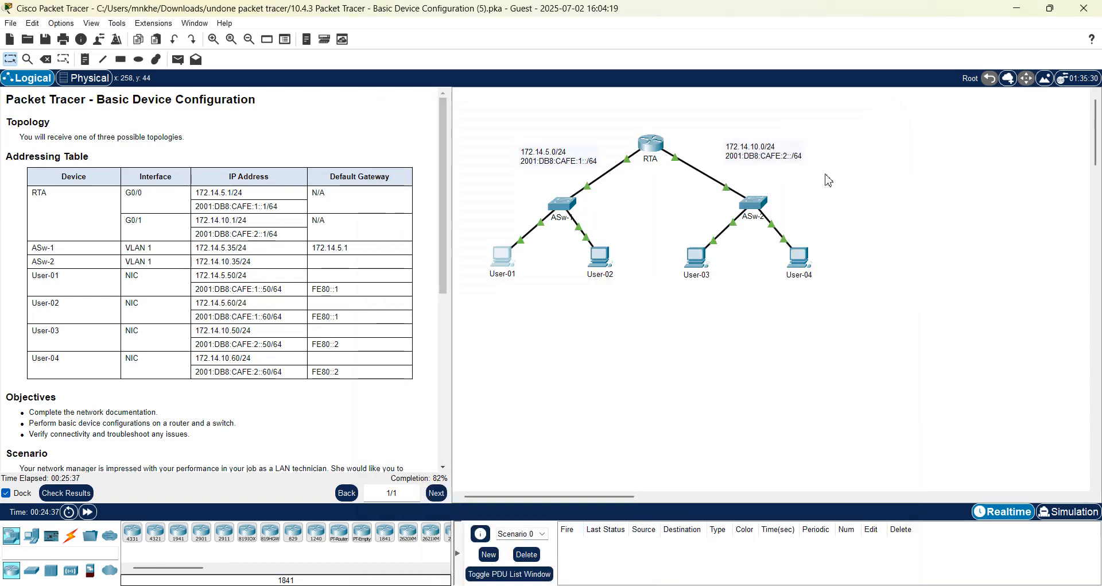
left_click(602, 265)
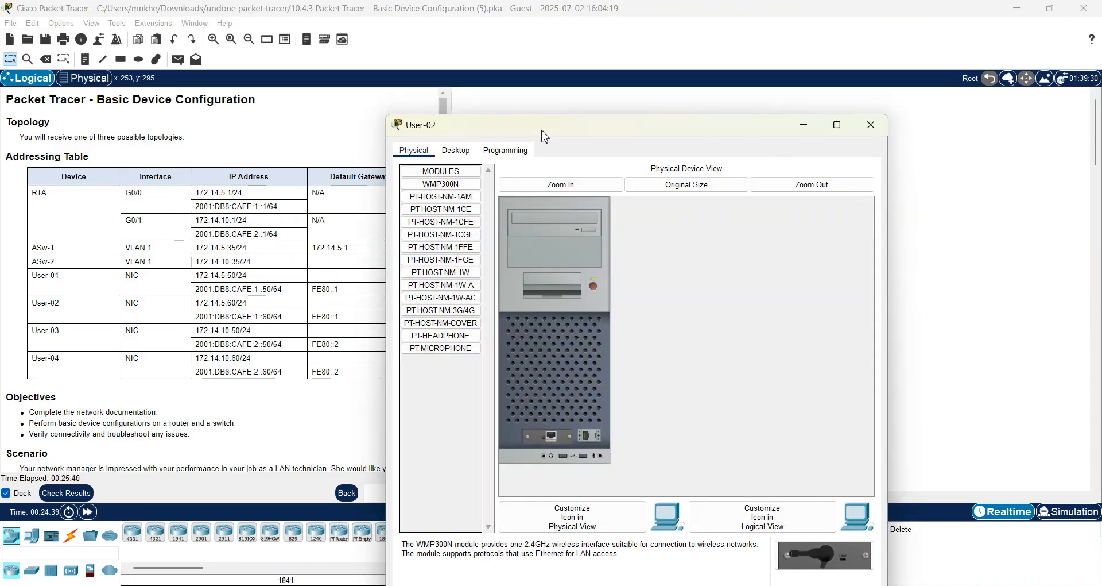
double_click(542, 132)
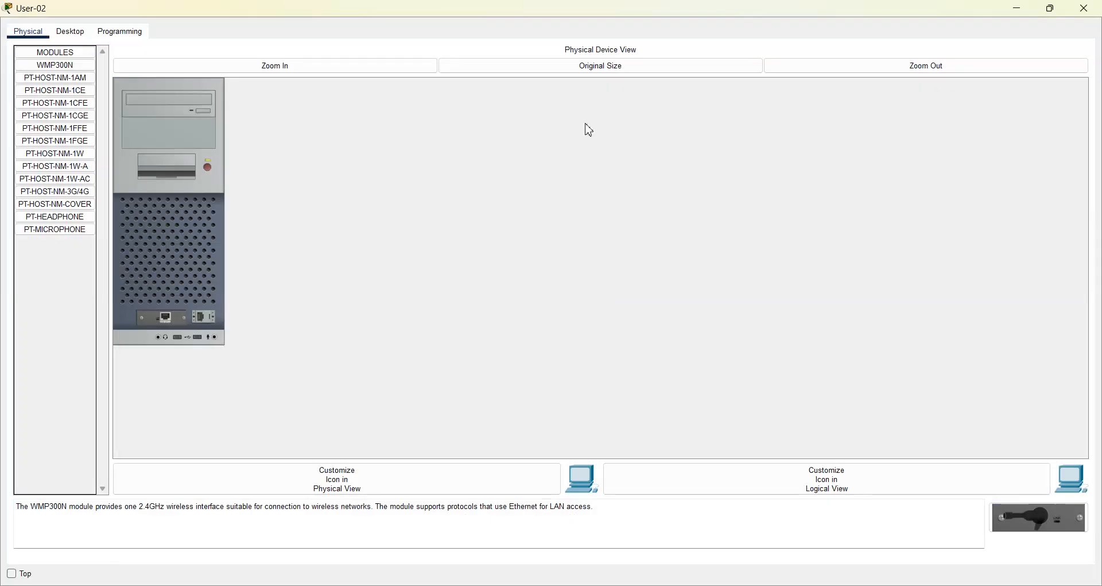
left_click(1018, 10)
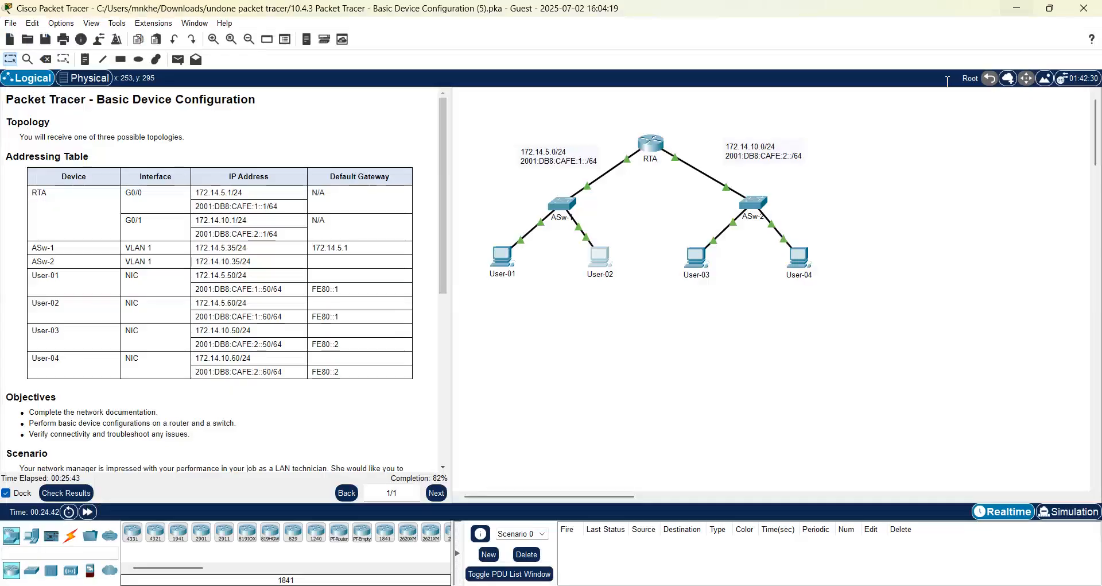
left_click(611, 263)
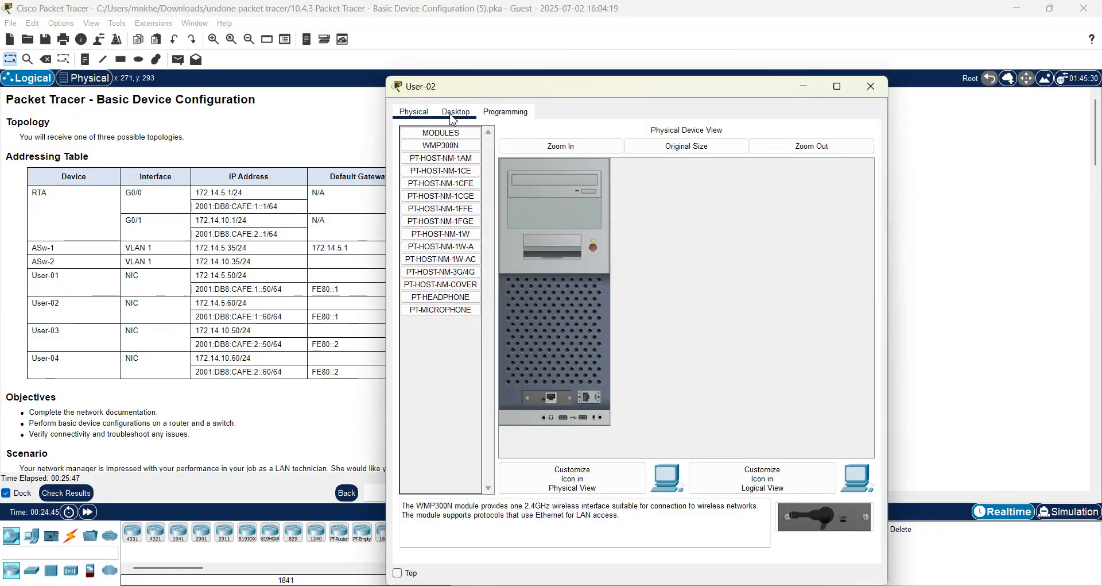
left_click(456, 112)
left_click(445, 160)
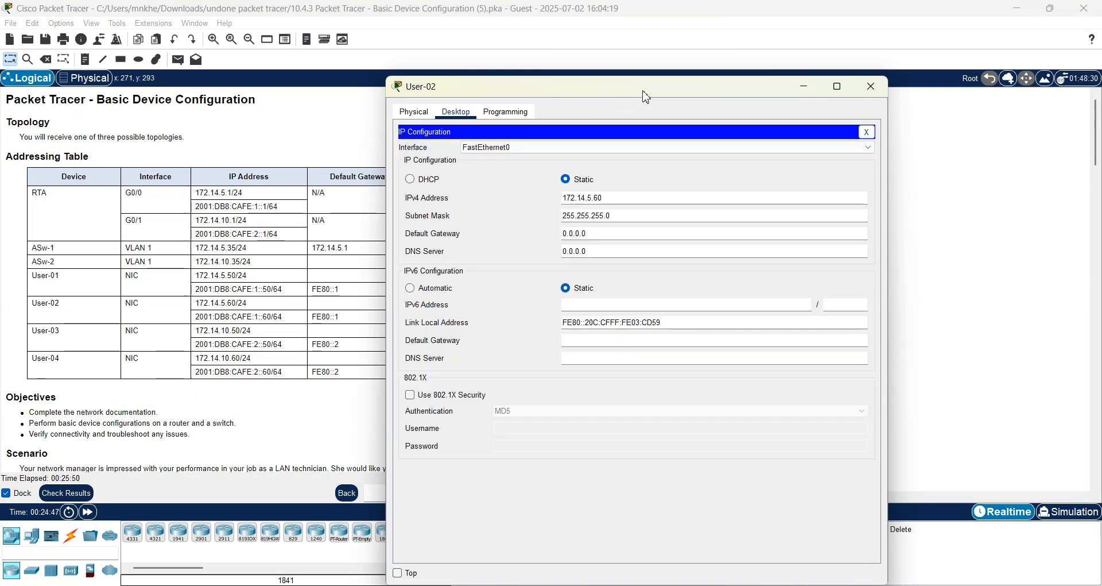
left_click_drag(638, 91, 728, 62)
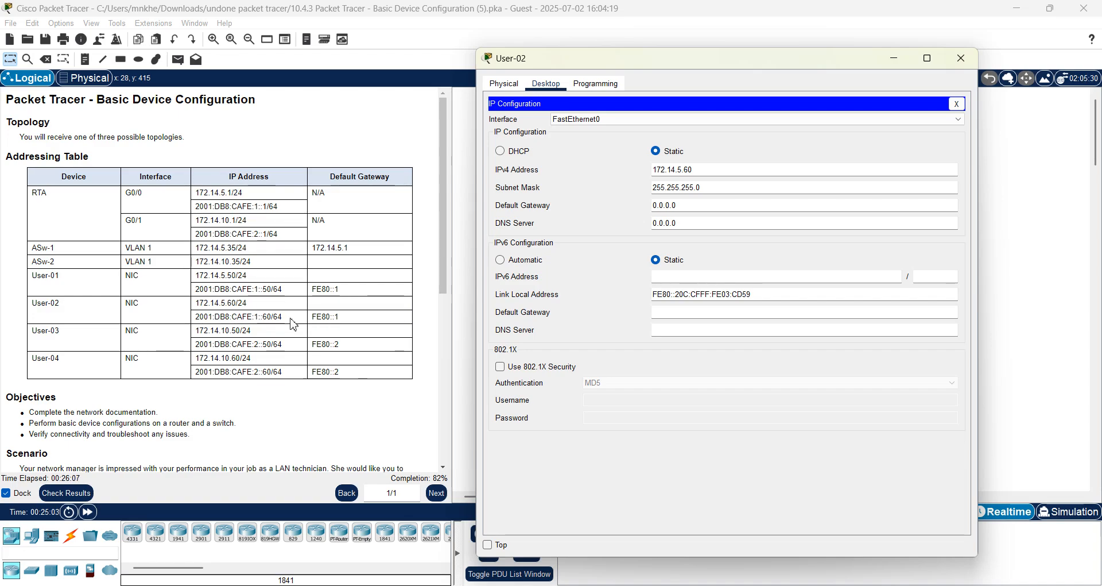
Set User-02's IPv4 default gateway to 172.14.5.1.
left_click(692, 207)
key("BackSpace")
key("BackSpace")
key("BackSpace")
key("BackSpace")
key("BackSpace")
key("BackSpace")
key("BackSpace")
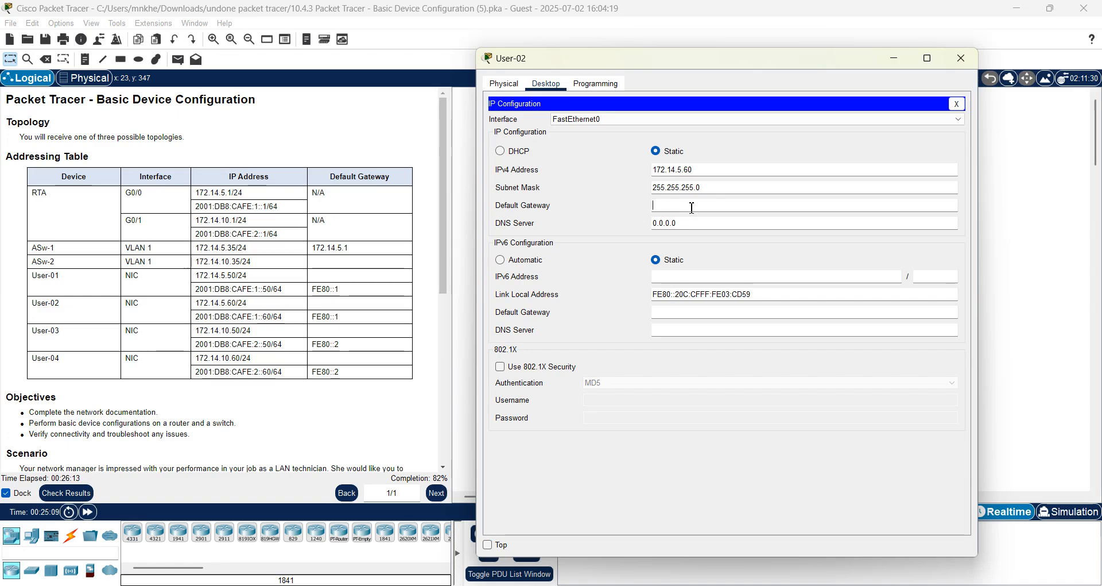
type("172.14")
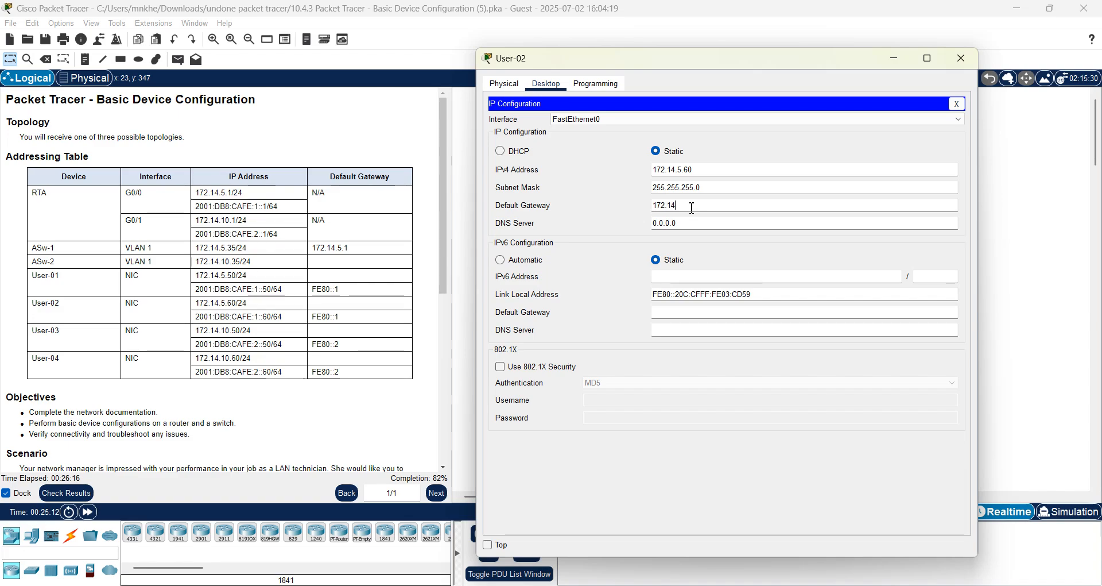
type(".5.1")
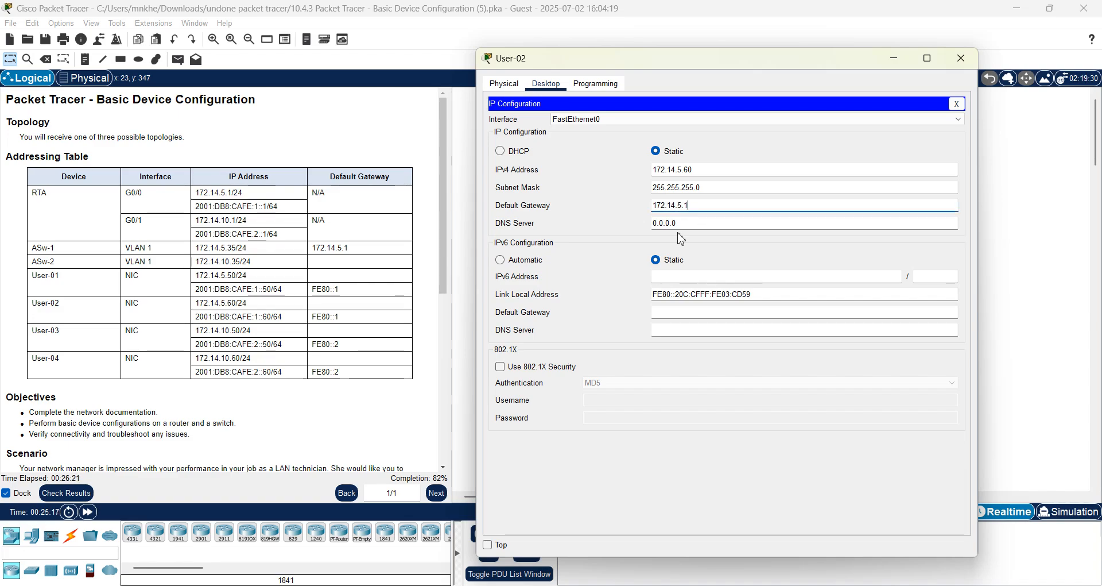
Enter User-02's IPv6 address 2001:db8:cafe:1::60.
left_click(677, 278)
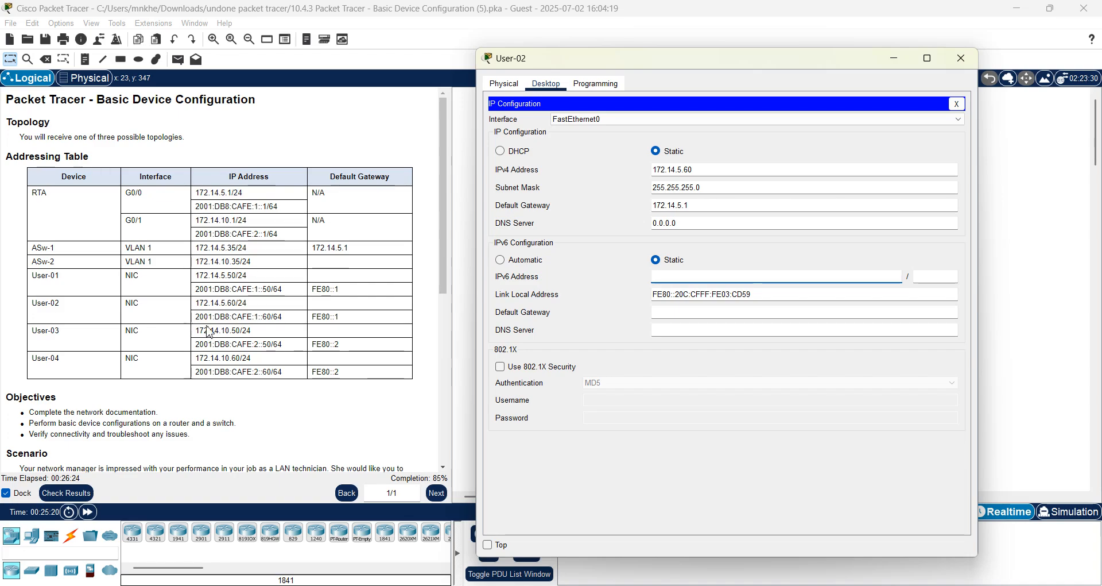
type("200")
left_click(669, 278)
type("1:db8")
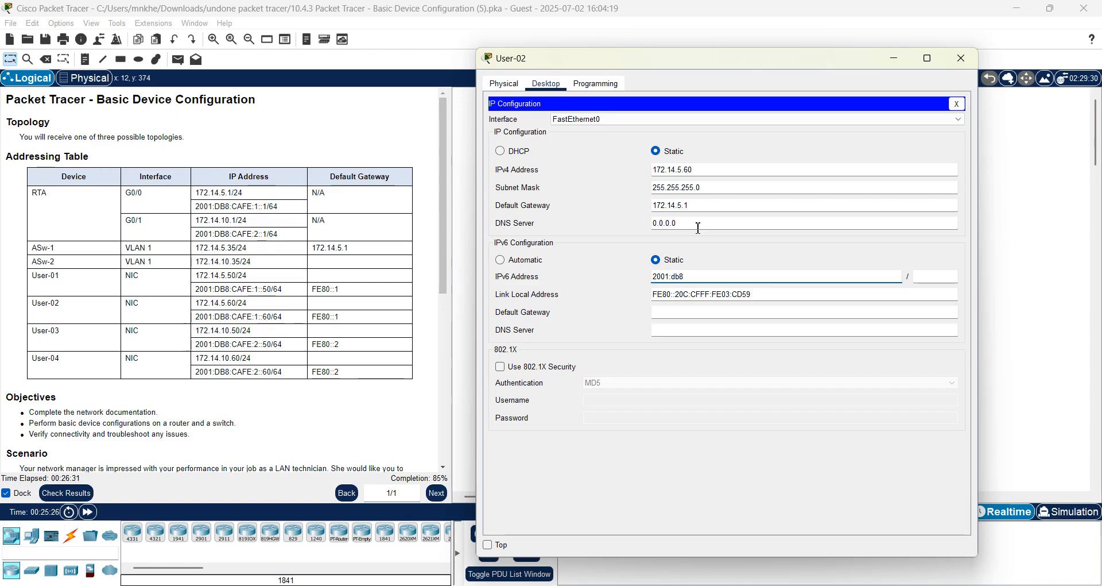
type(":")
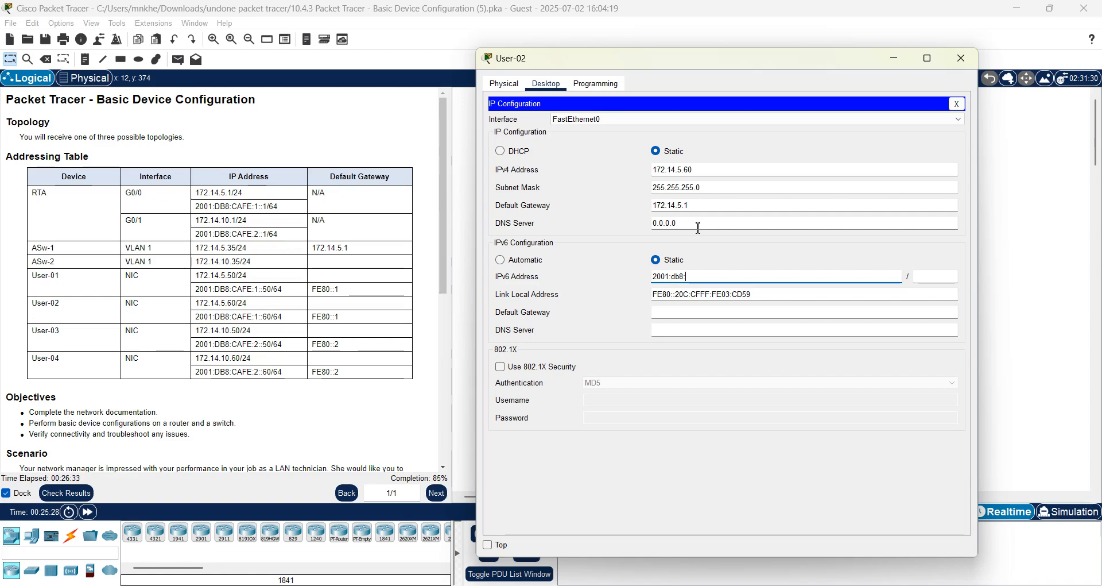
type("cafe:")
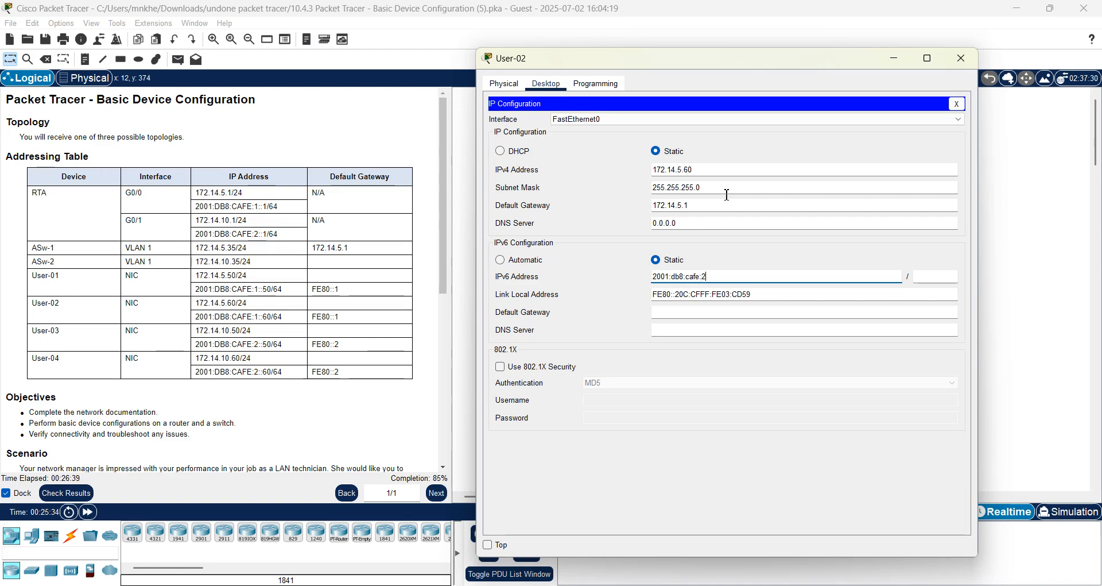
type("2")
key("BackSpace")
type("1::60")
Set the /64 prefix and IPv6 gateway fe80::1, then close User-02's window.
left_click(951, 278)
type("64")
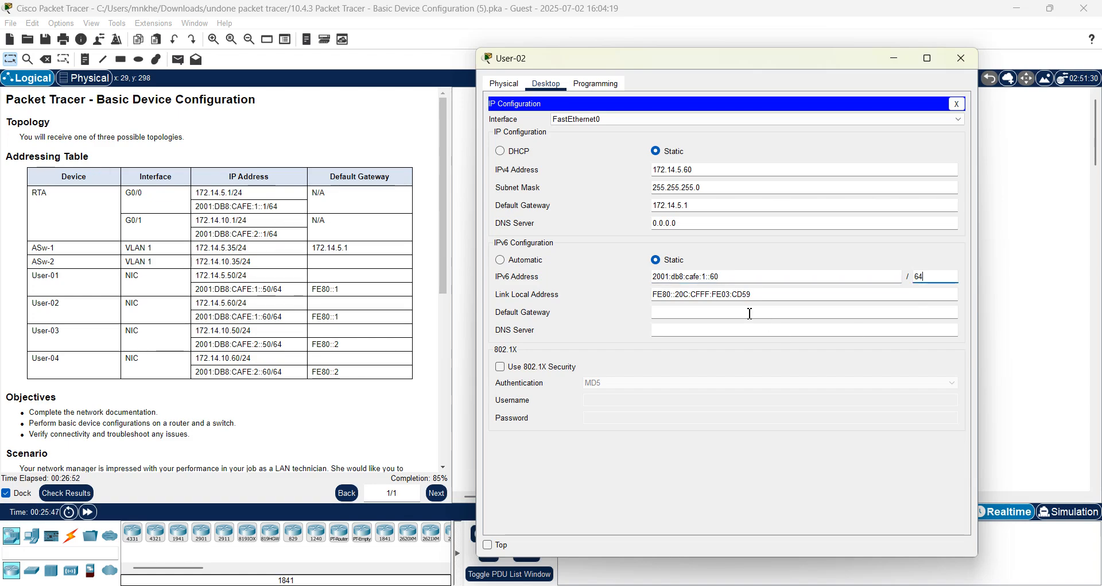
left_click(750, 313)
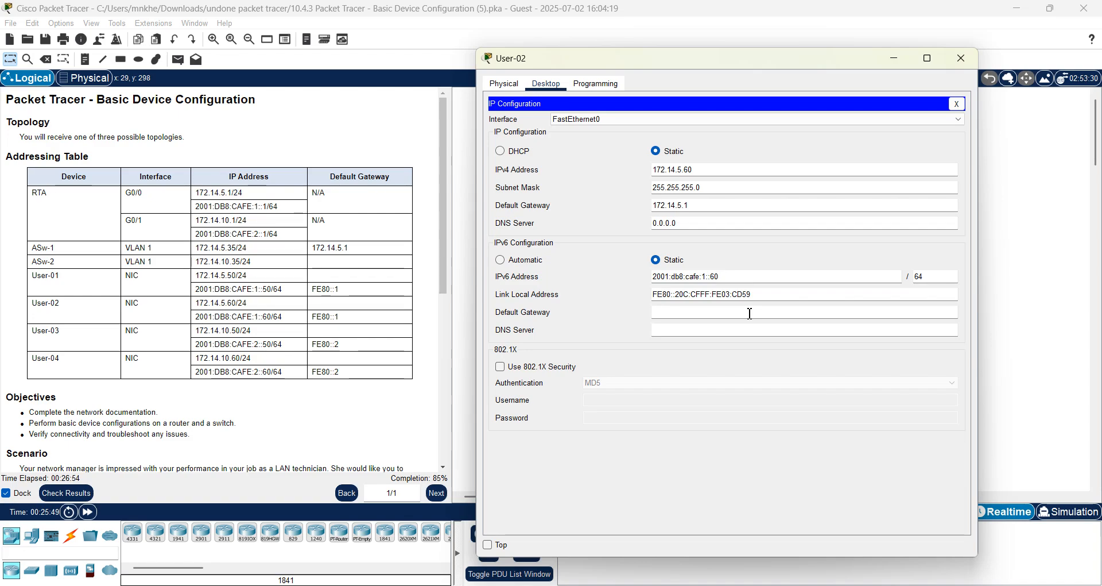
type("fe")
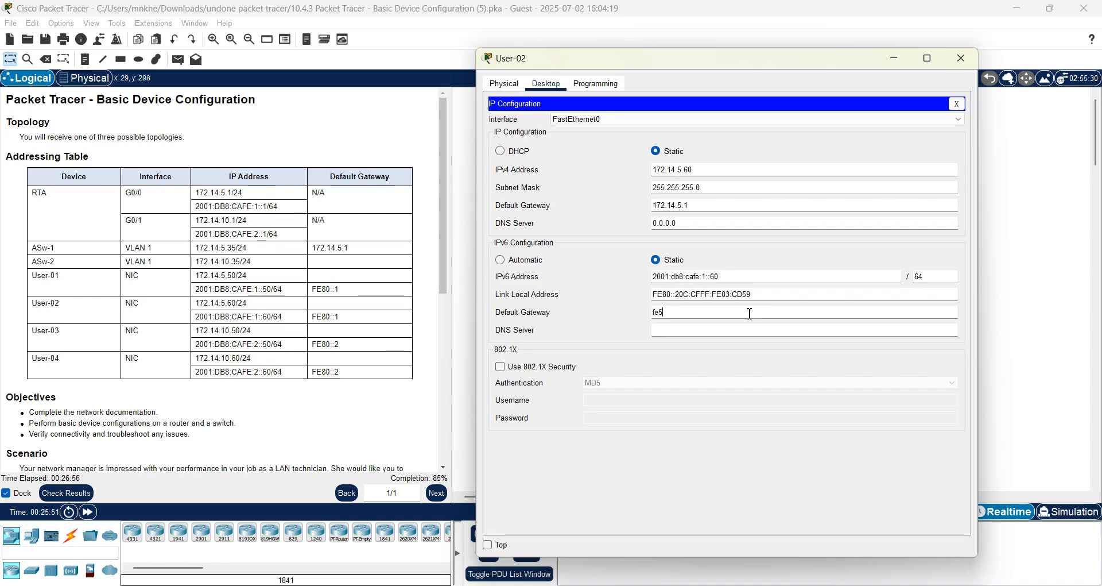
type("80::1")
left_click(711, 330)
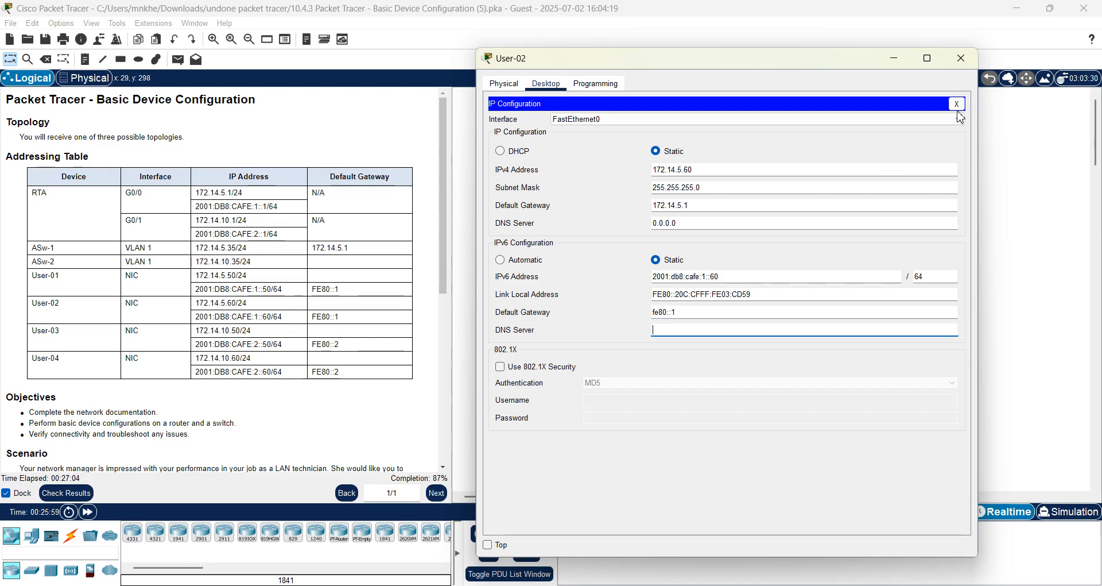
left_click(961, 59)
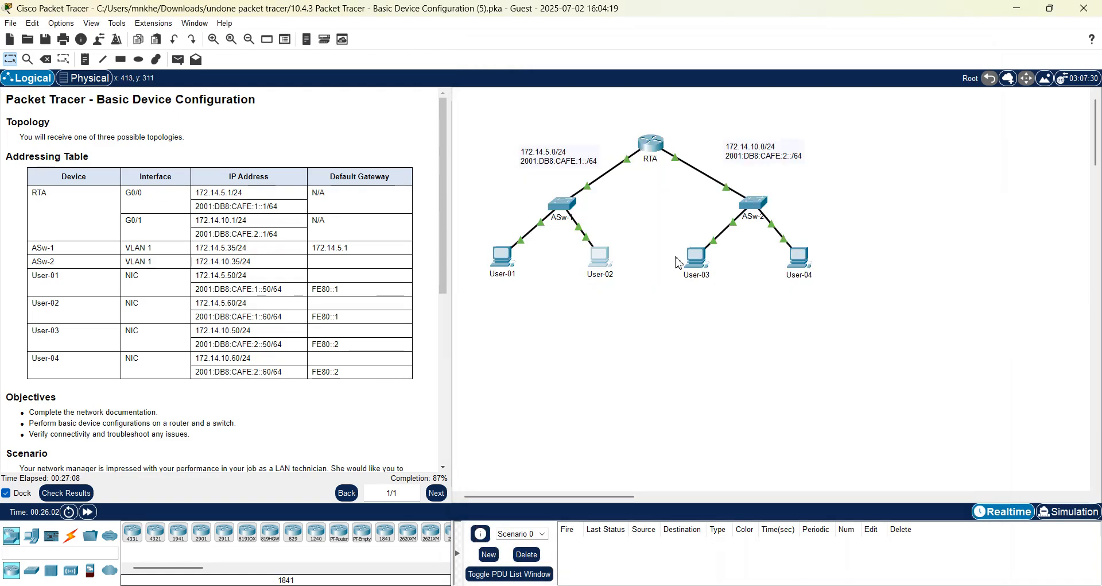
Open User-03's IP Configuration next to the addressing table.
left_click(698, 265)
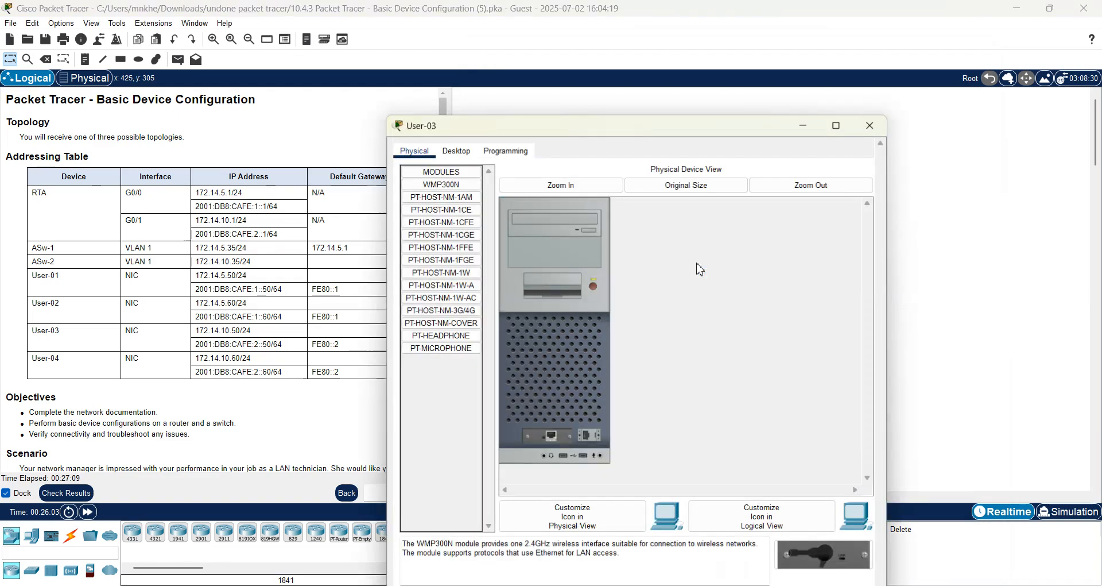
left_click(456, 112)
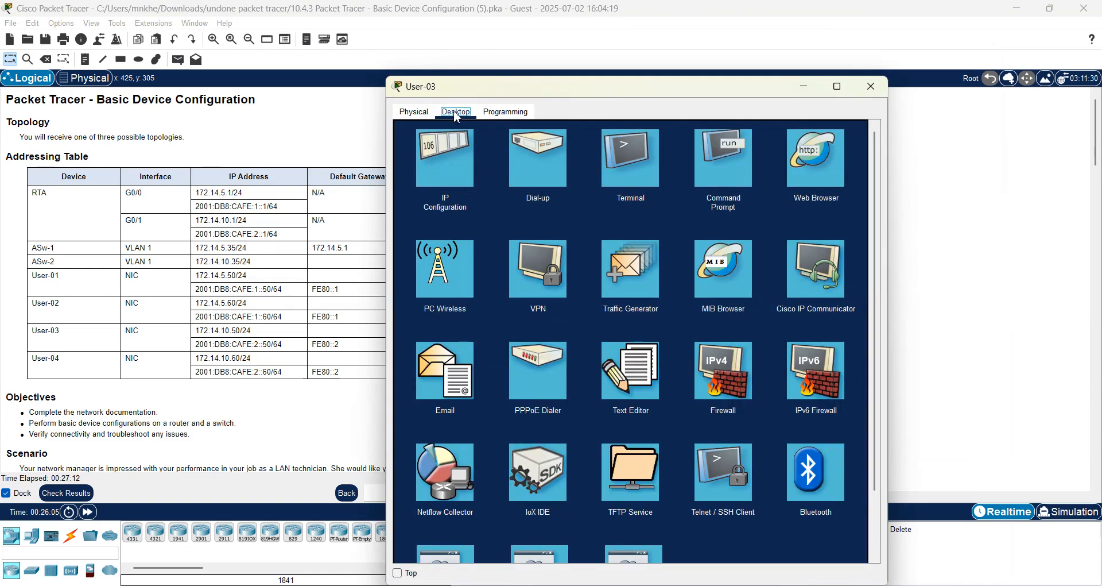
left_click(459, 147)
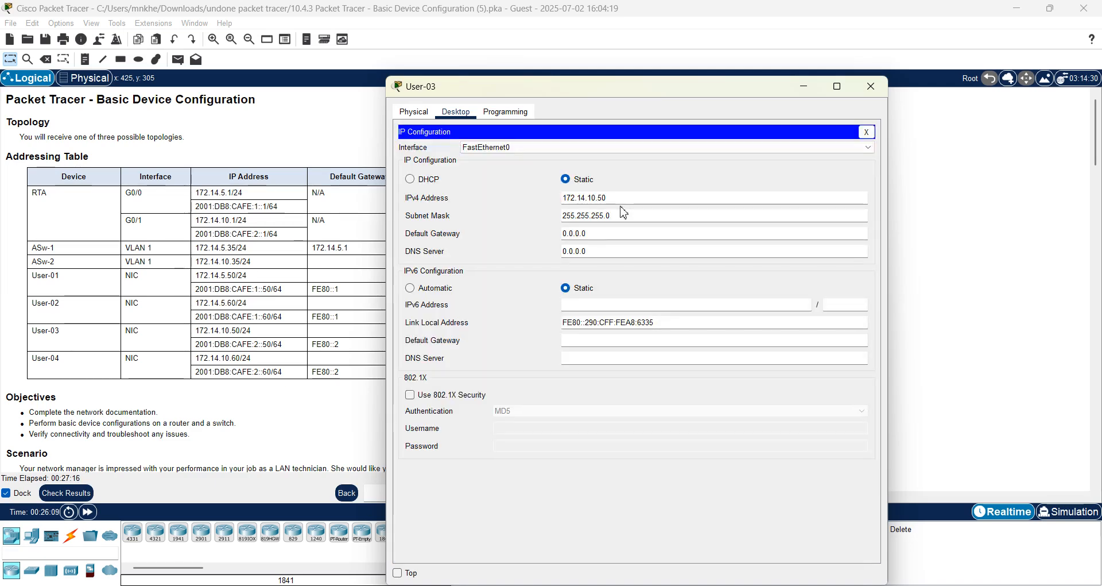
left_click_drag(600, 90, 656, 81)
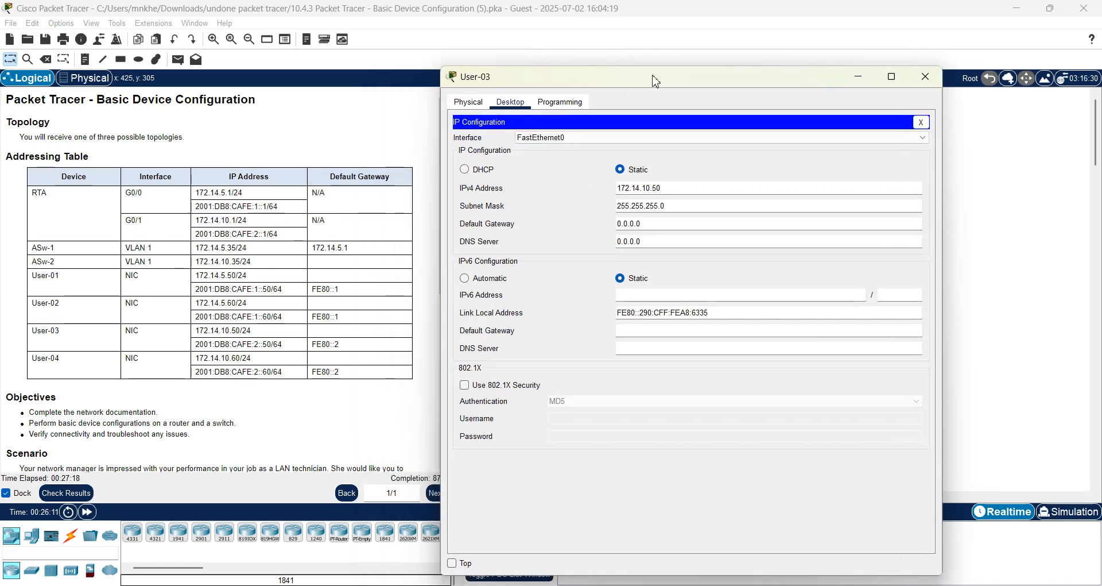
left_click(681, 188)
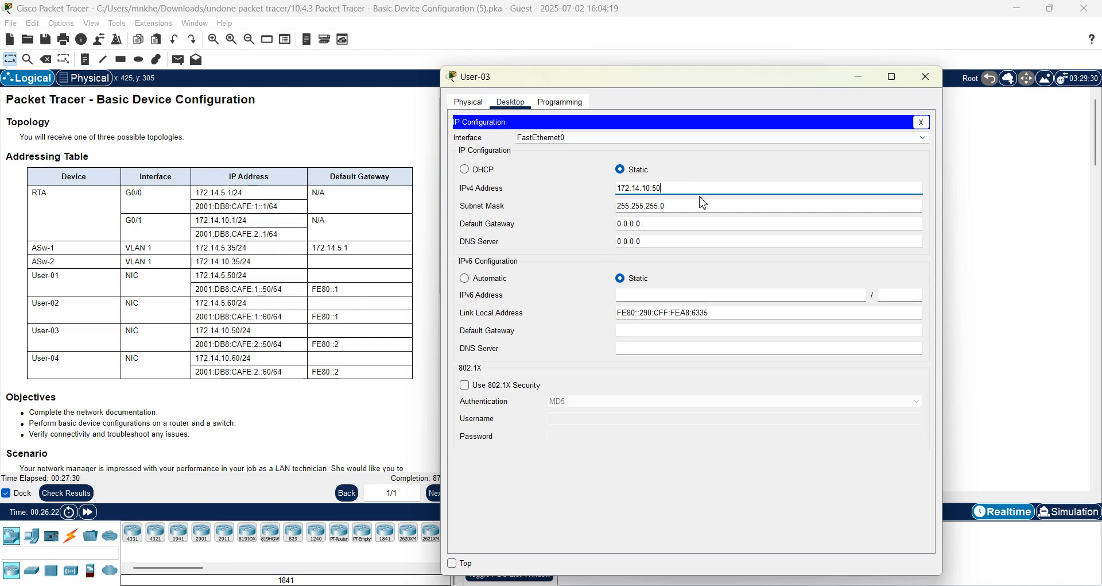
Set User-03's IPv4 default gateway to 172.14.10.1.
left_click(649, 225)
key("BackSpace")
key("BackSpace")
key("BackSpace")
key("BackSpace")
key("BackSpace")
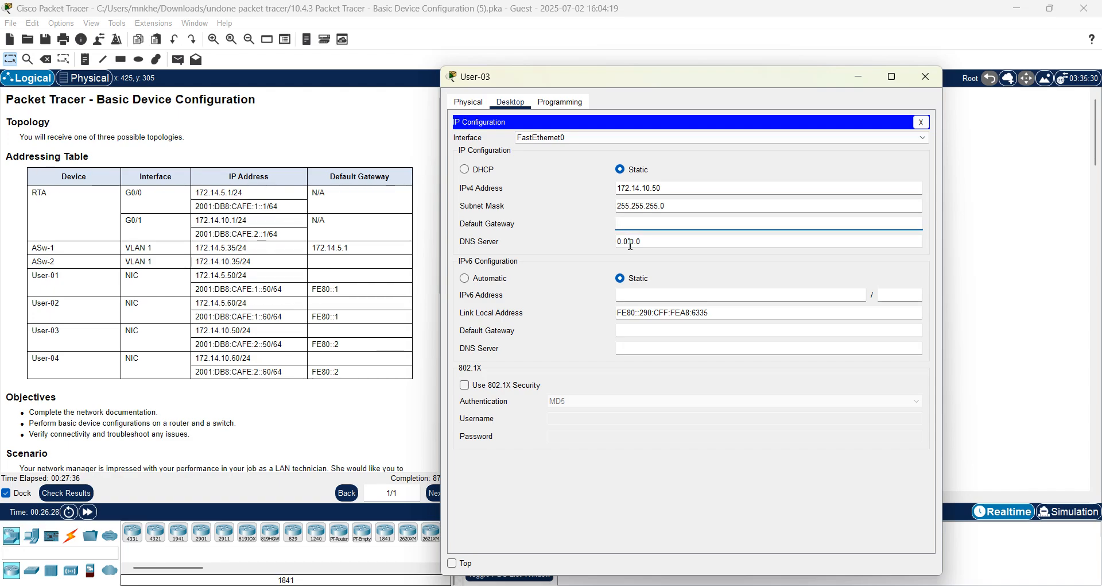
type("172")
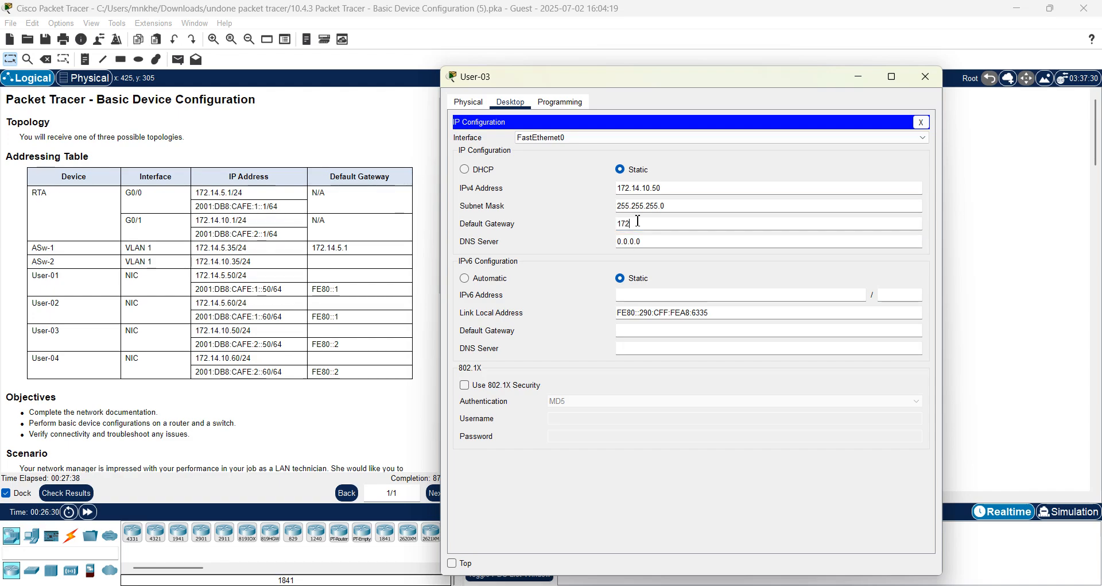
type(".14.10")
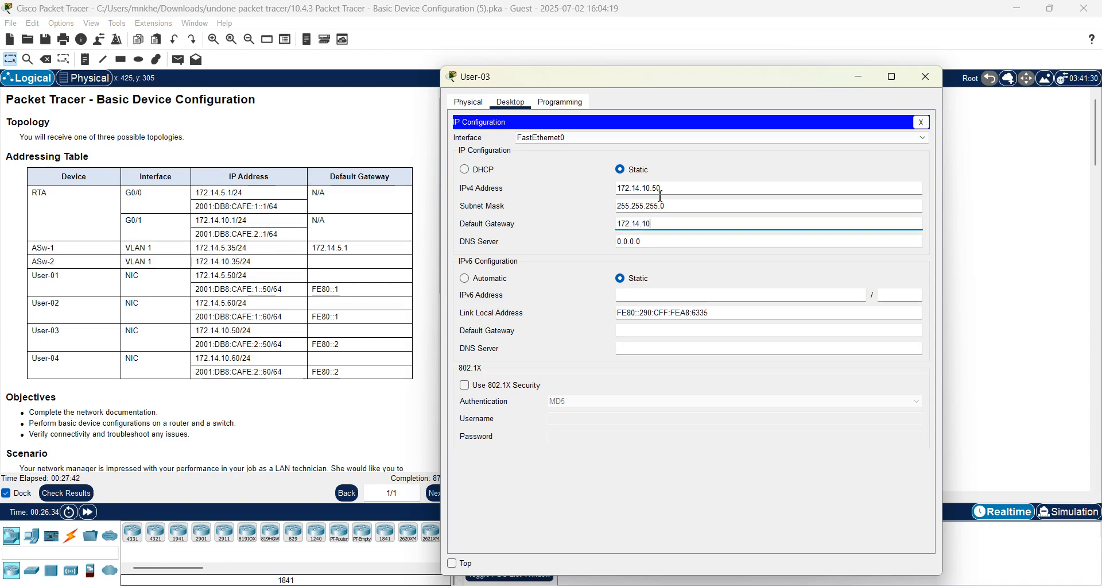
type(".1")
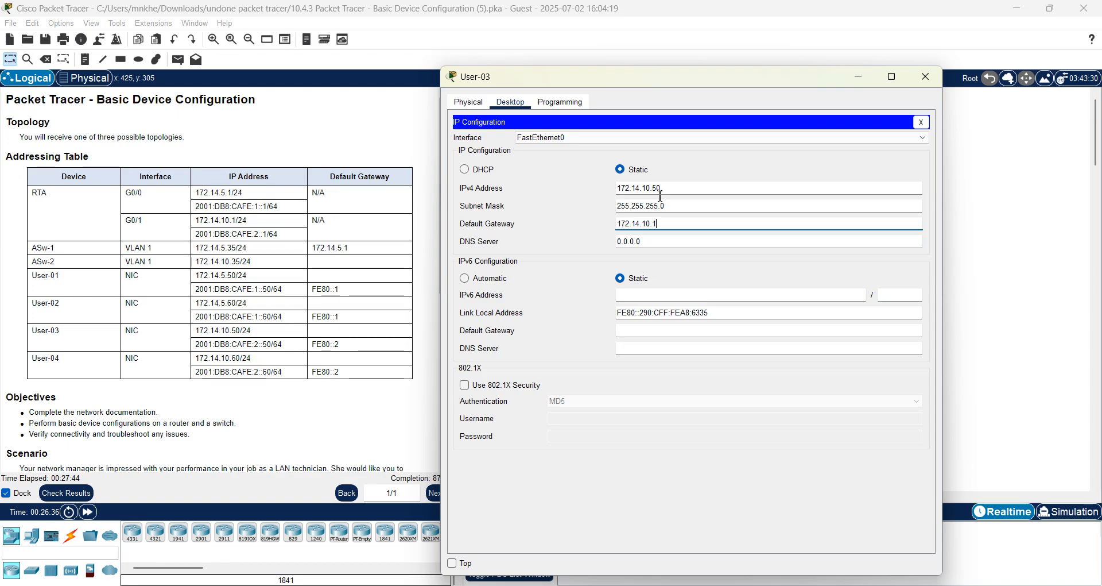
left_click(642, 311)
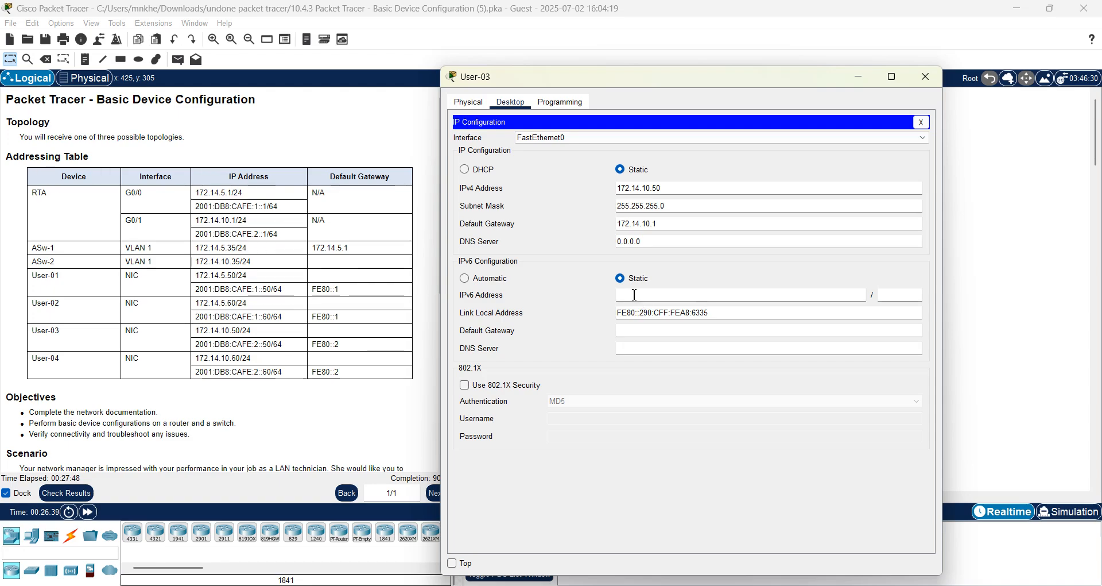
Give User-03 IPv6 address 2001:db8:cafe:2::50/64 with IPv6 gateway fe80::2.
left_click(635, 295)
type("2001:db8:")
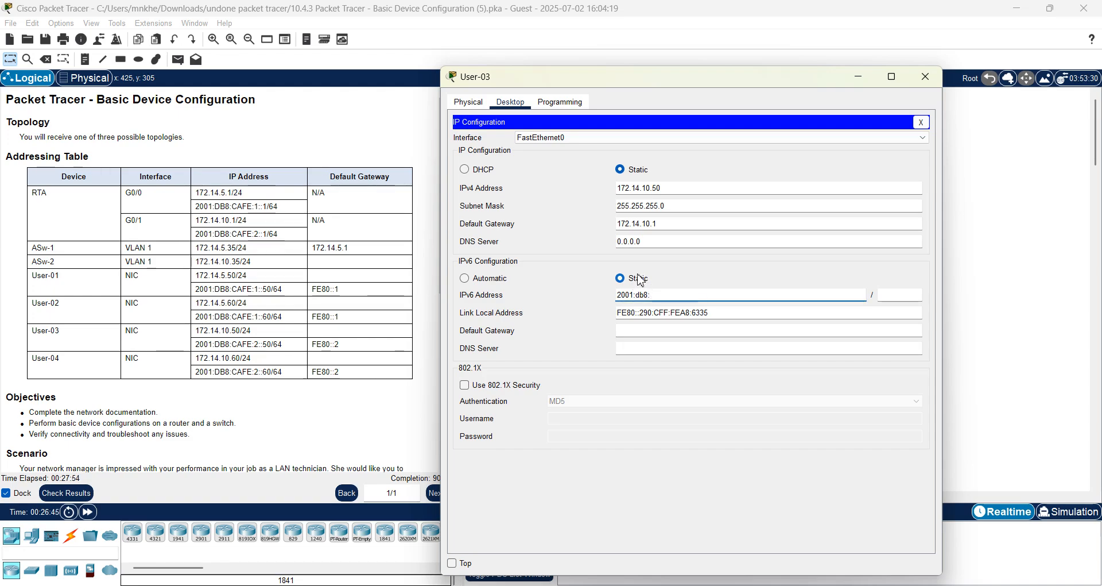
type("cafe")
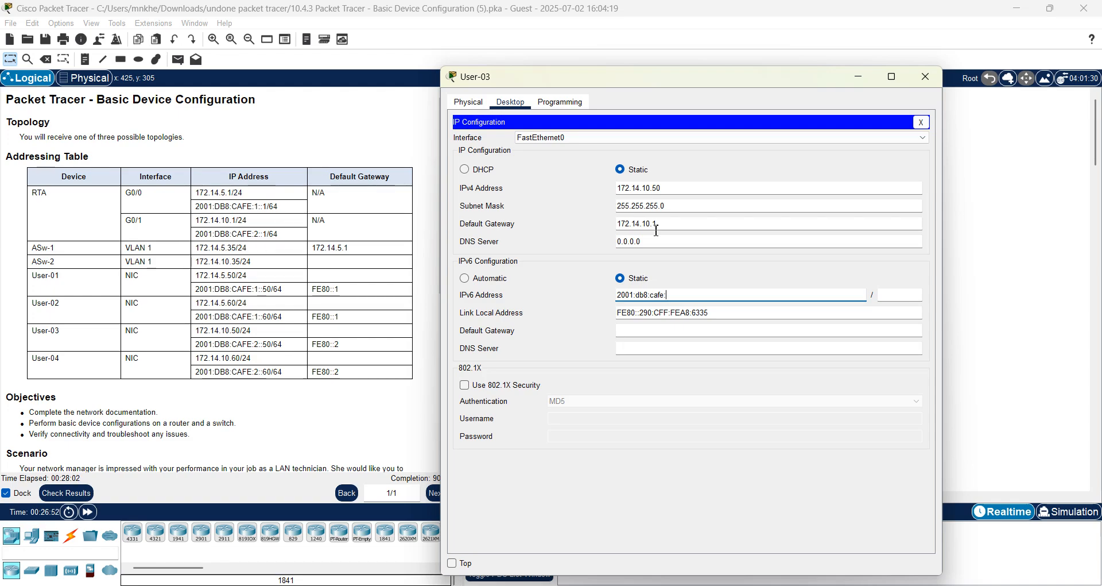
type(":2::50")
left_click(894, 293)
type("64")
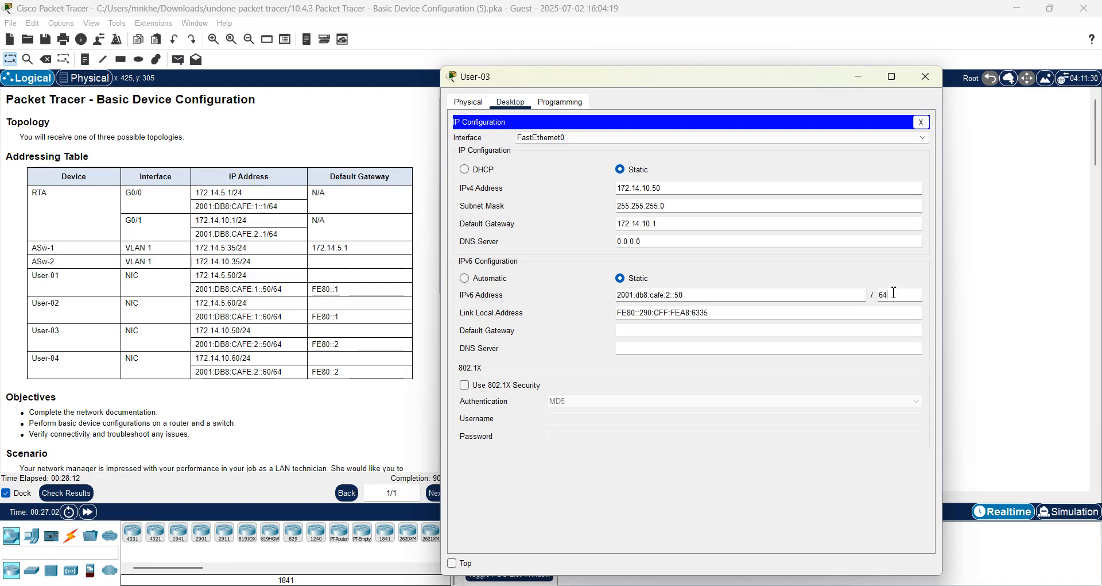
left_click(638, 336)
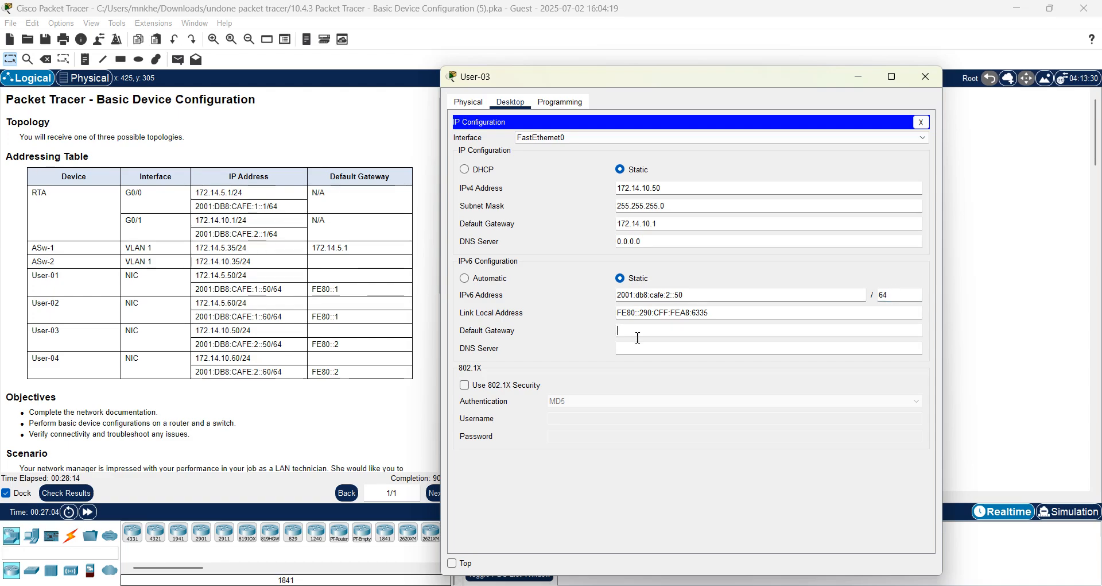
type("fe80::2")
left_click(797, 313)
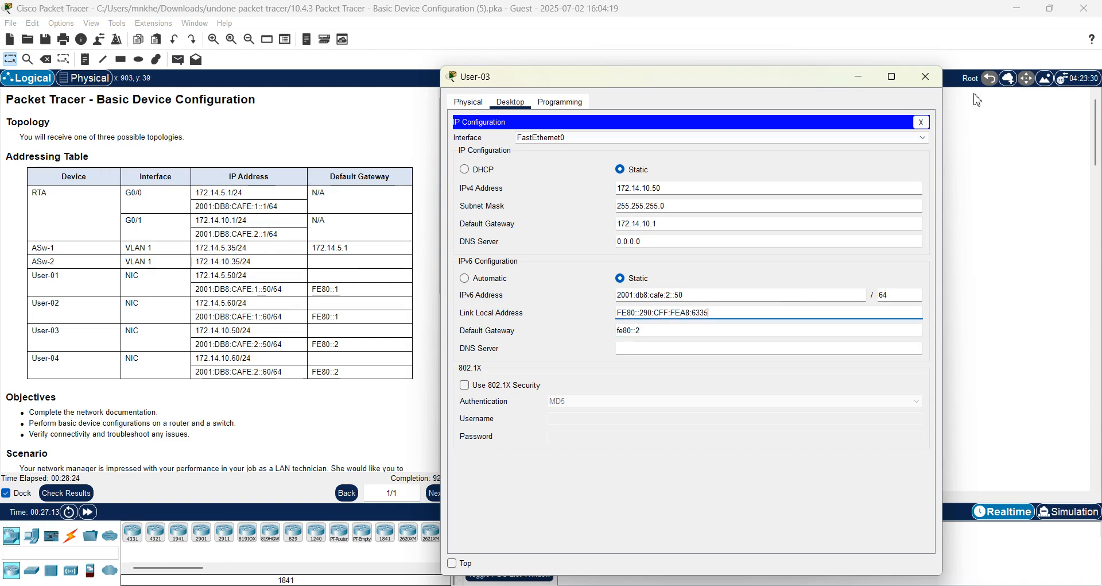
Close User-03 and open User-04's IP Configuration beside the addressing table.
left_click(926, 78)
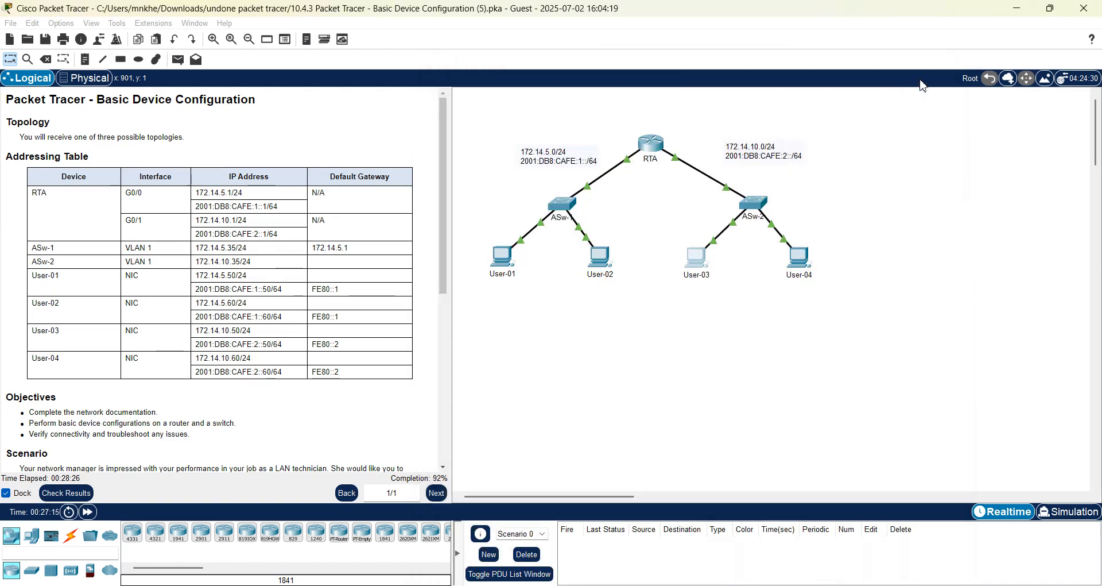
left_click(807, 272)
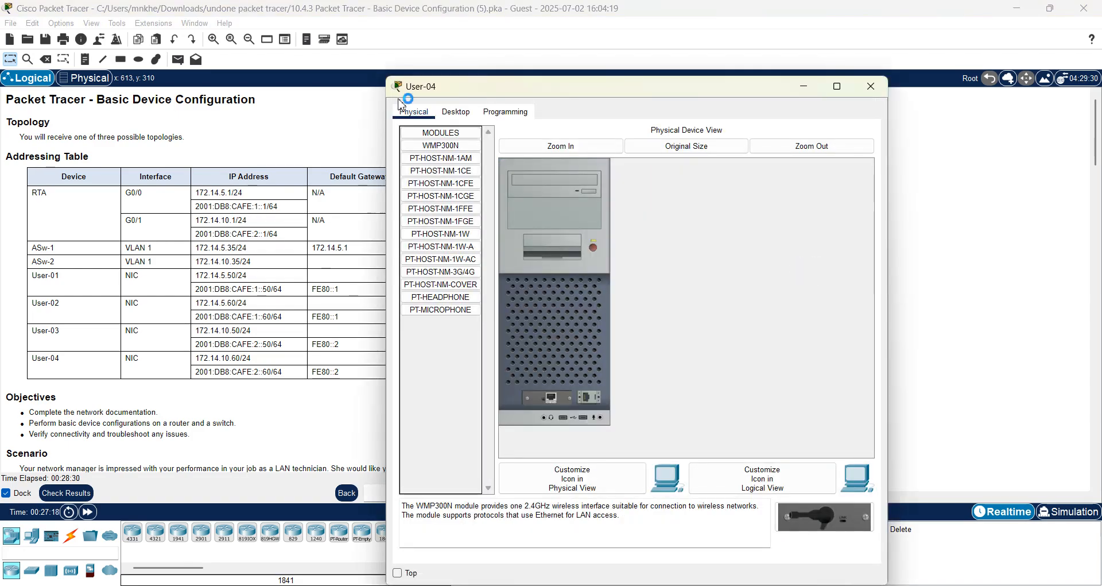
left_click(456, 112)
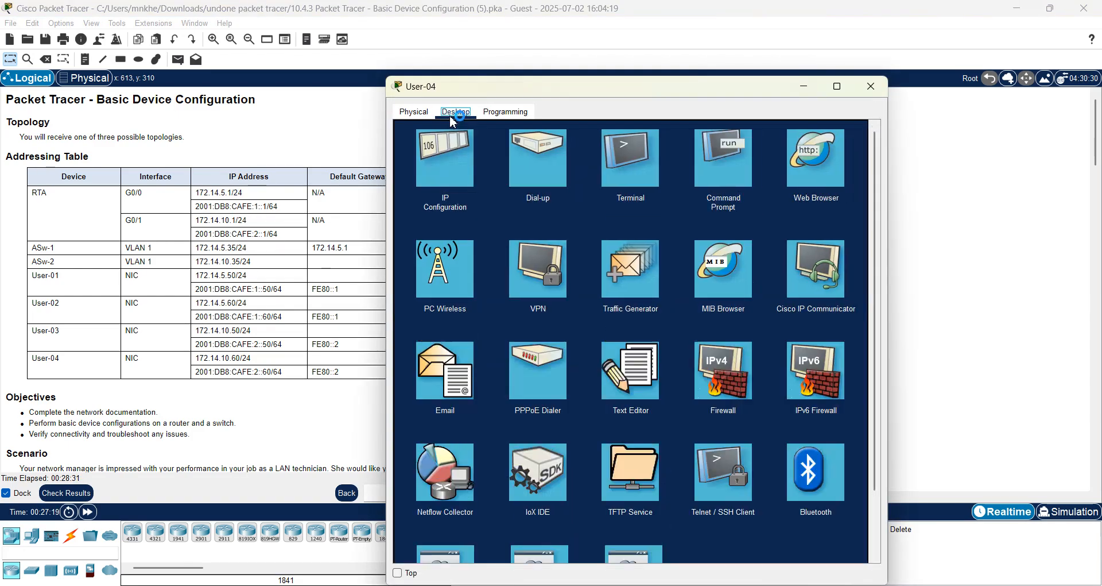
left_click(466, 162)
left_click_drag(565, 94, 636, 100)
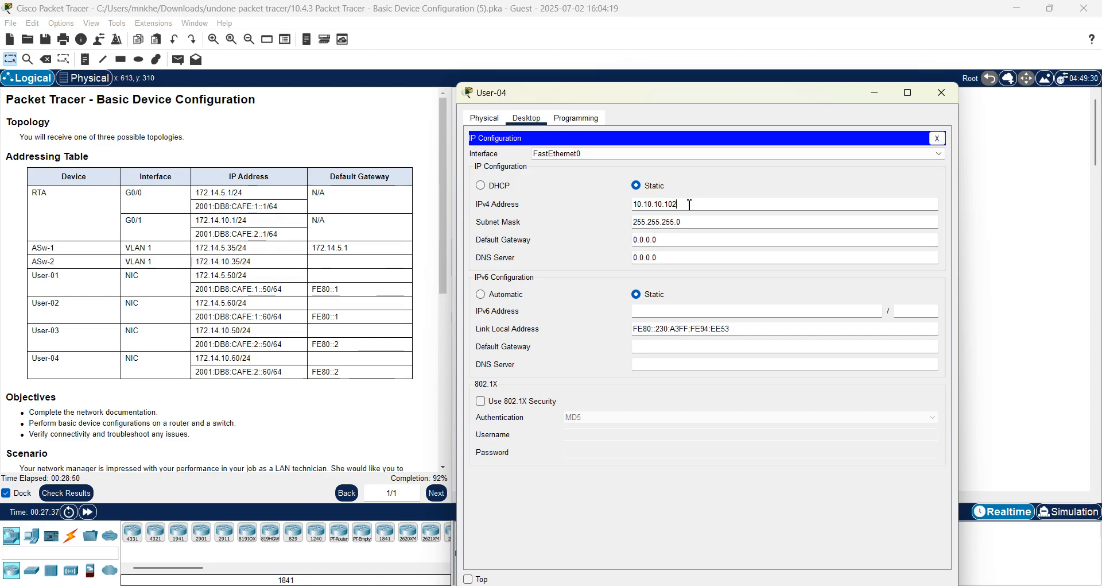
Replace User-04's IPv4 address 10.10.10.102 with 172.14.10.60, mask 255.255.255.0.
key("BackSpace")
key("BackSpace")
key("BackSpace")
key("BackSpace")
key("BackSpace")
key("BackSpace")
key("BackSpace")
key("BackSpace")
key("BackSpace")
key("BackSpace")
key("BackSpace")
key("BackSpace")
type("172.14")
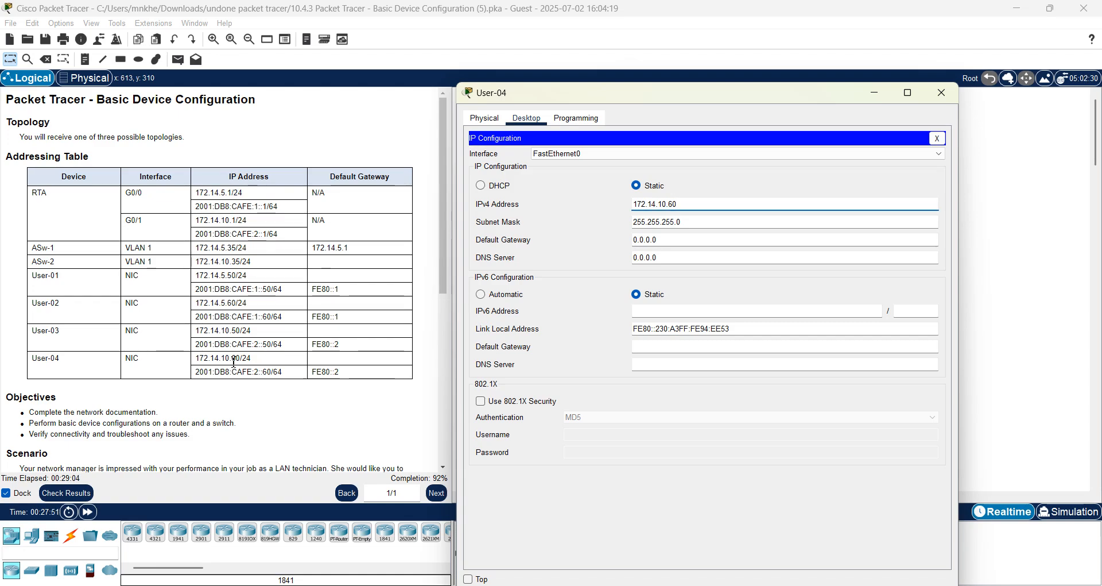
left_click(687, 222)
Set User-04's IPv4 default gateway to 172.14.10.1.
left_click(671, 241)
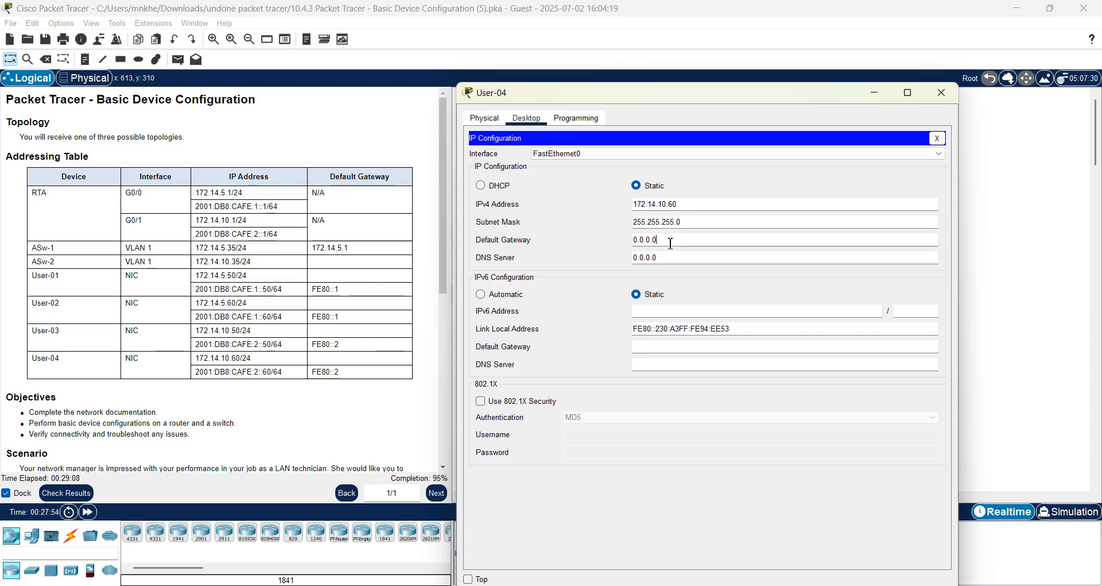
key("BackSpace")
key("BackSpace")
key("BackSpace")
key("BackSpace")
key("BackSpace")
key("BackSpace")
key("BackSpace")
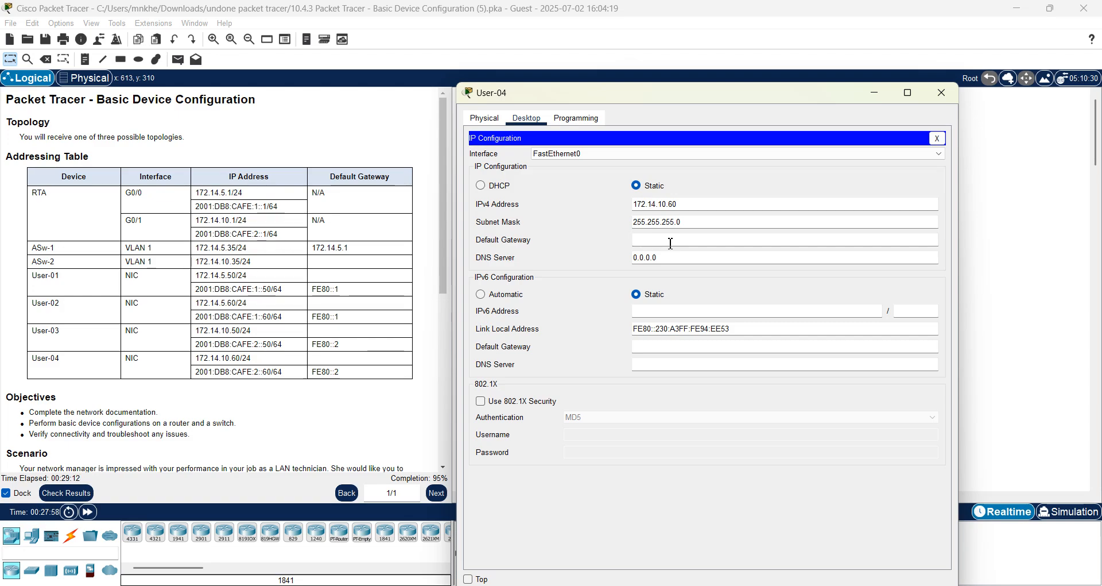
type("172.14.10.1")
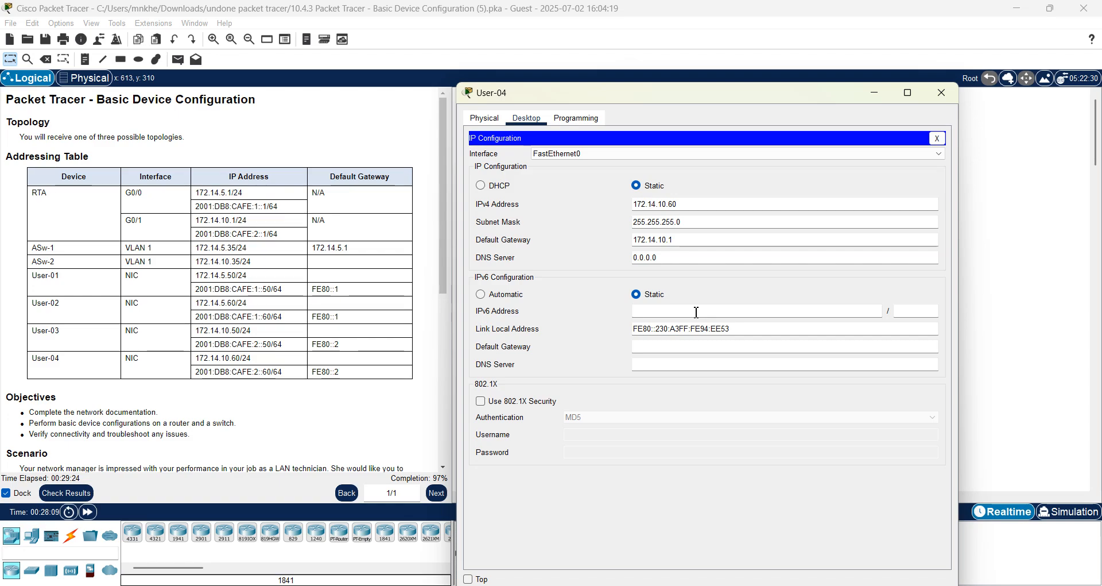
Give User-04 IPv6 2001:db8:cafe:2::60/64 with gateway fe80::2, then close its window.
left_click(696, 311)
type("20")
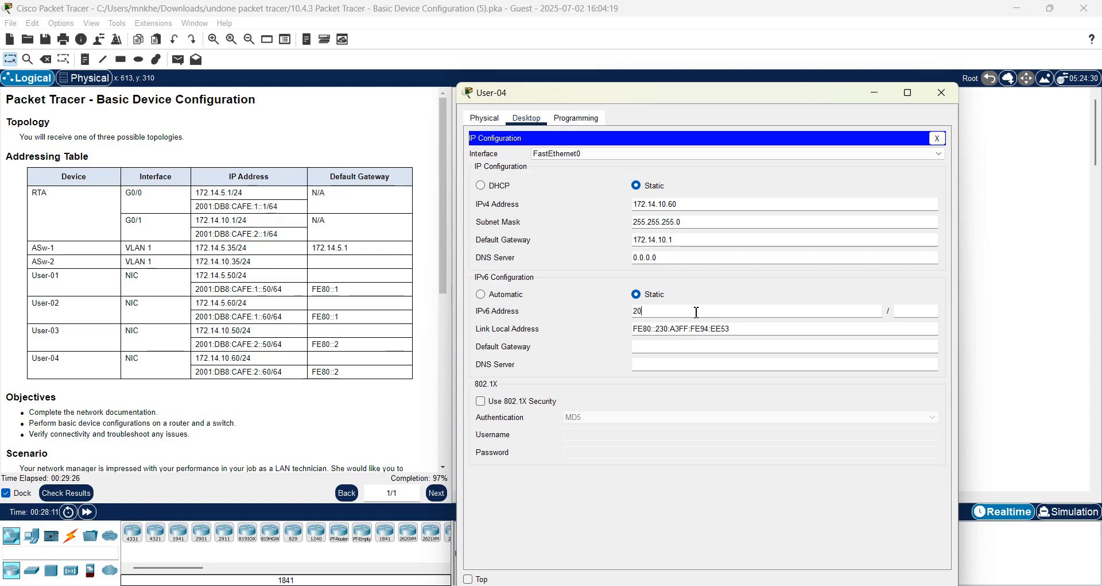
type("01:db8")
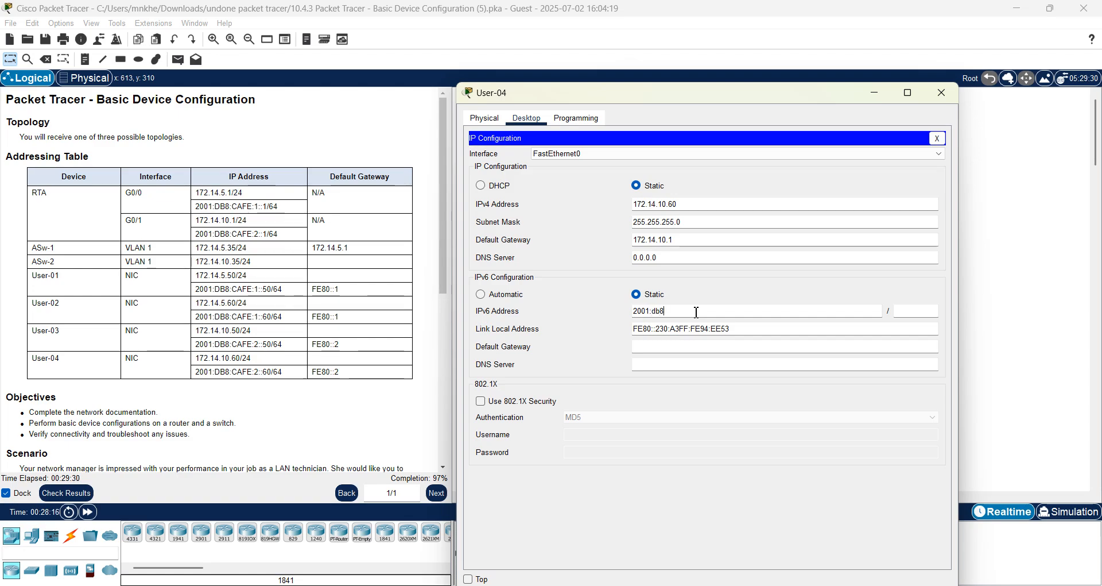
type(":cafe")
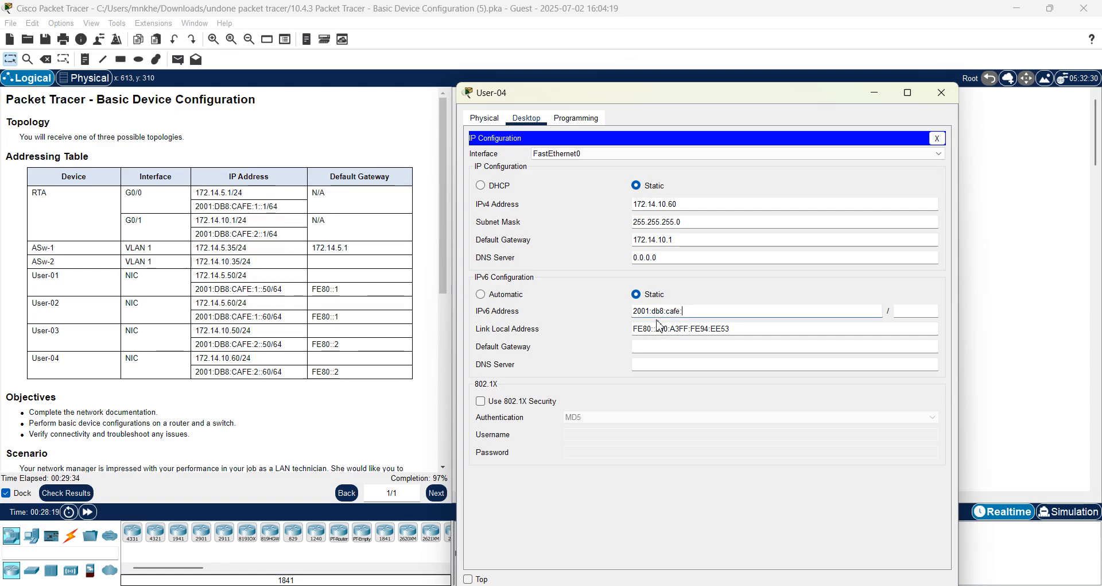
type(":2::60")
left_click(926, 308)
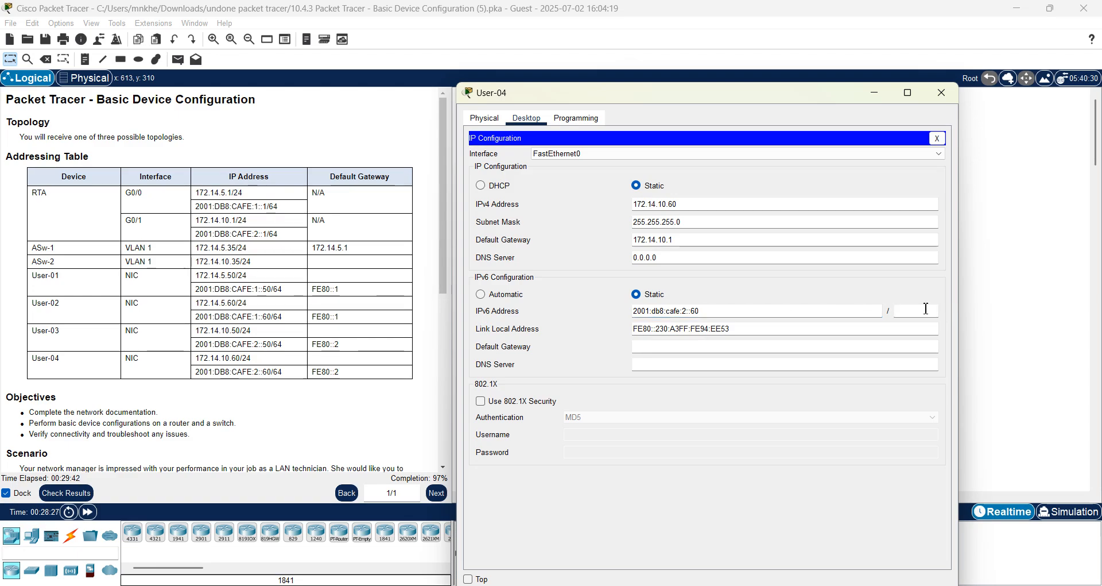
type("64")
left_click(649, 346)
type("fe80::2")
left_click(939, 96)
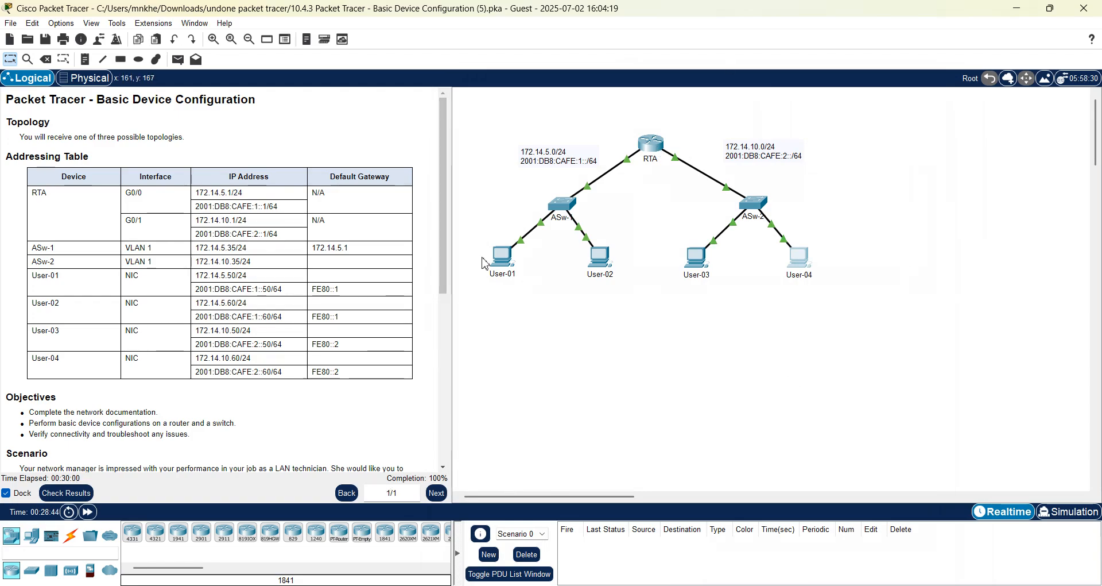
Return the instructions to the top and run Check Results on the activity.
left_click_drag(443, 474, 443, 474)
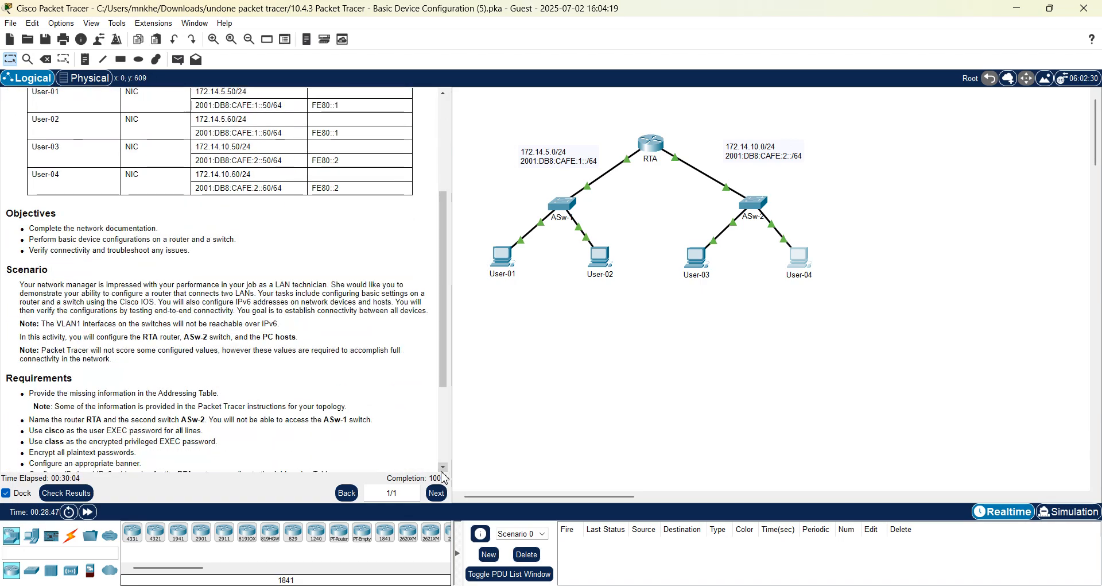
left_click(446, 149)
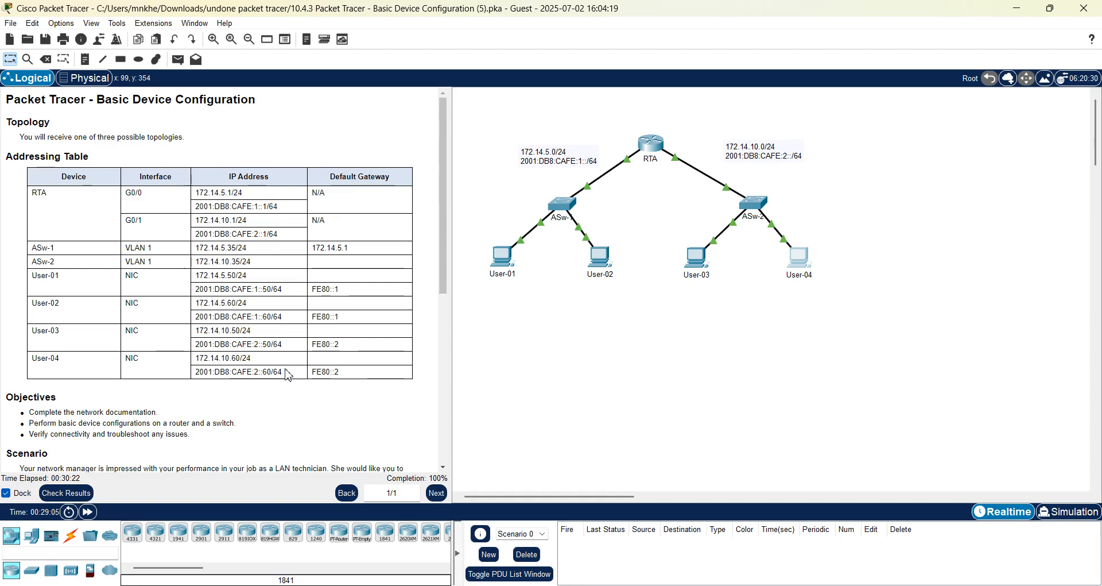
left_click(56, 495)
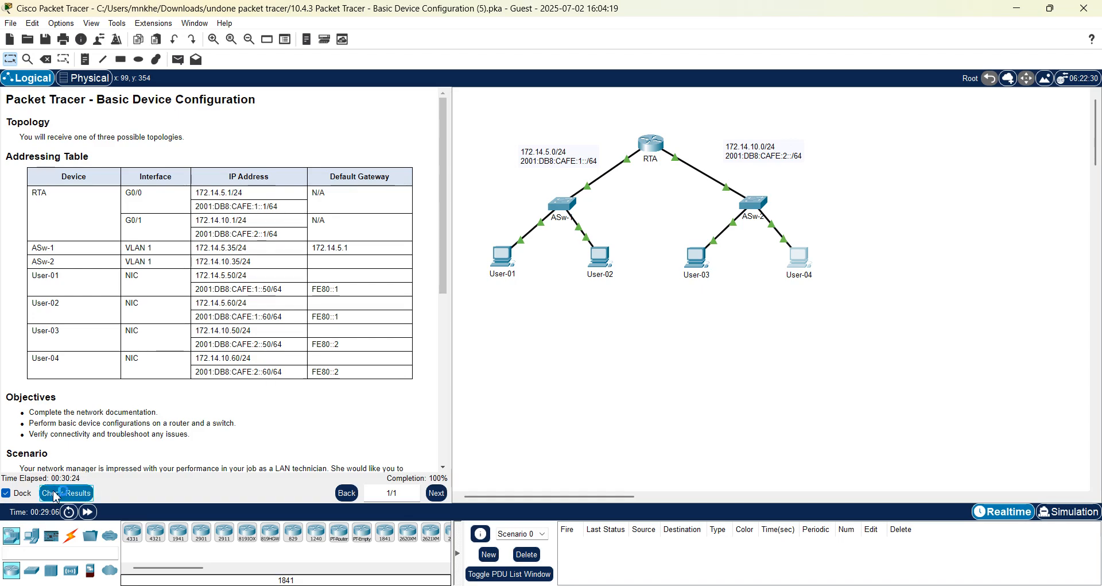
Review the 124/124 assessment items, close the results, and widen the addressing table panel.
left_click(112, 92)
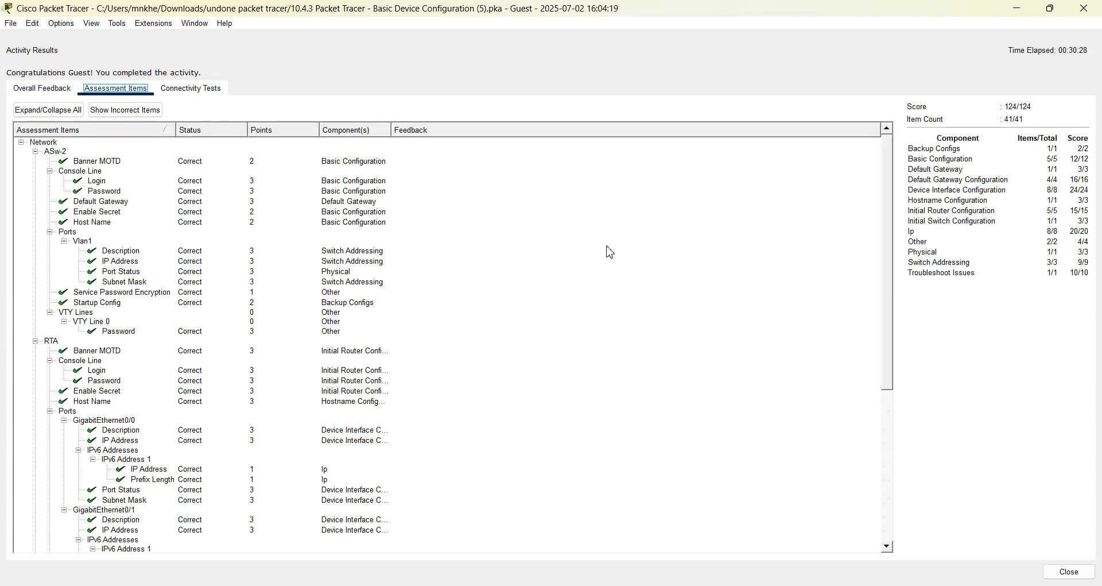
left_click(889, 547)
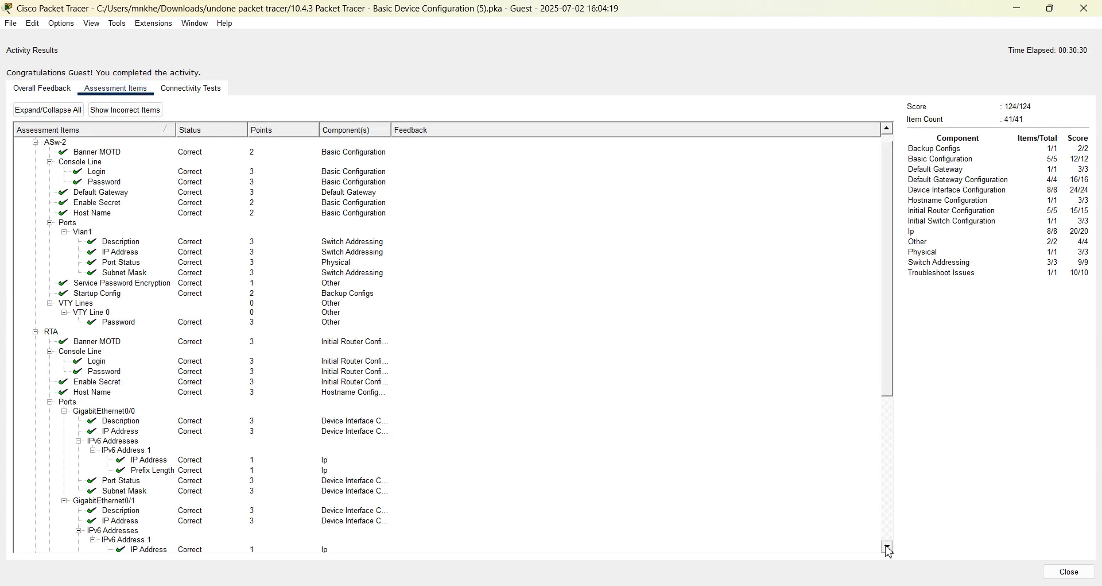
scroll(889, 551, "down", 7)
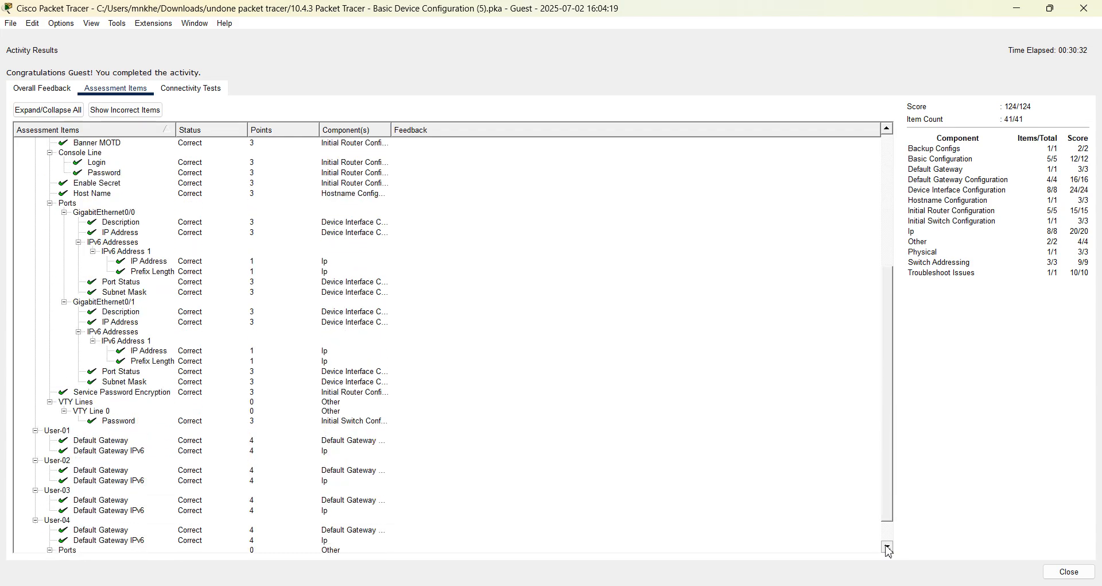
scroll(889, 551, "down", 1)
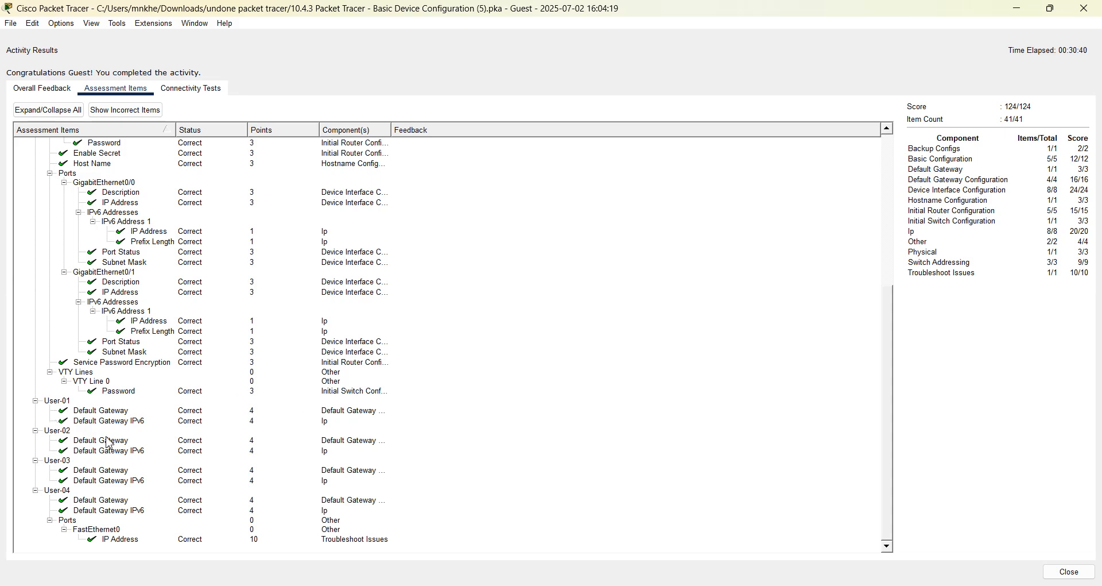
left_click(1084, 8)
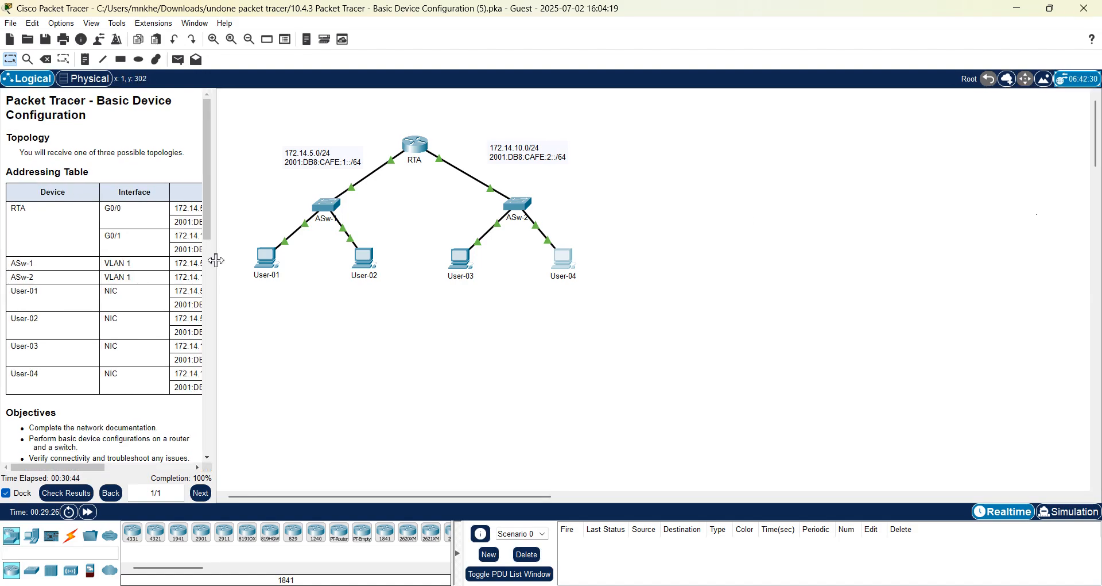
left_click_drag(216, 260, 420, 308)
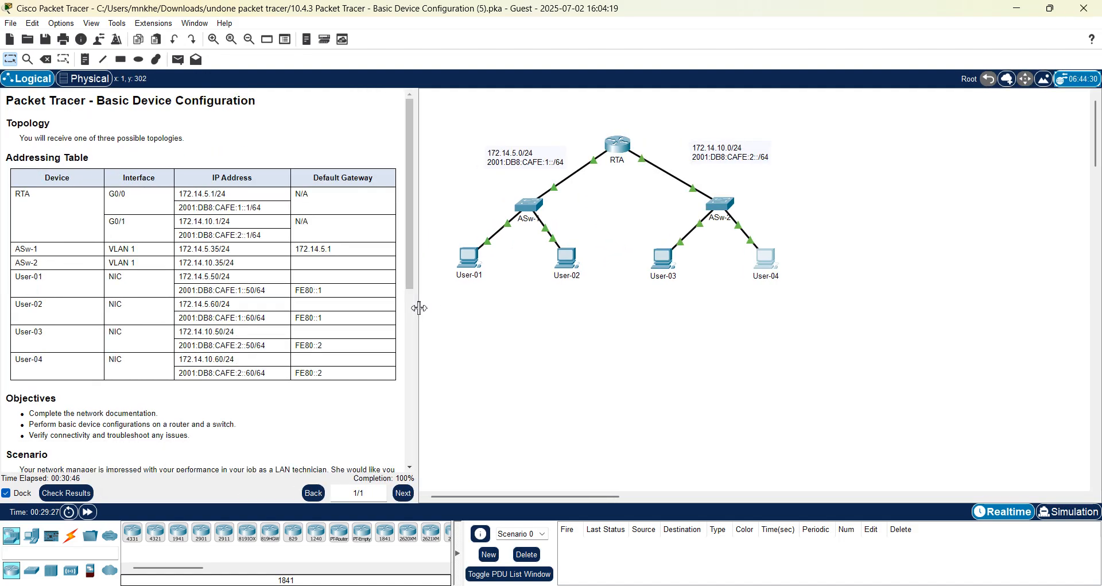